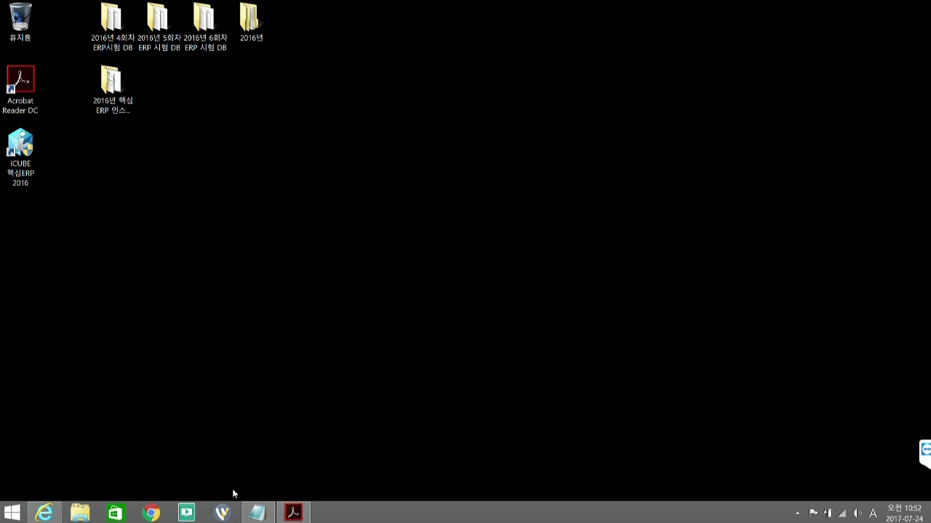
# Review the site address in the notes and open the 기출문제 board under 학습자료실 on kpcerp.or.kr in Internet Explorer
pyautogui.moveTo(257, 514)
pyautogui.click(261, 454)
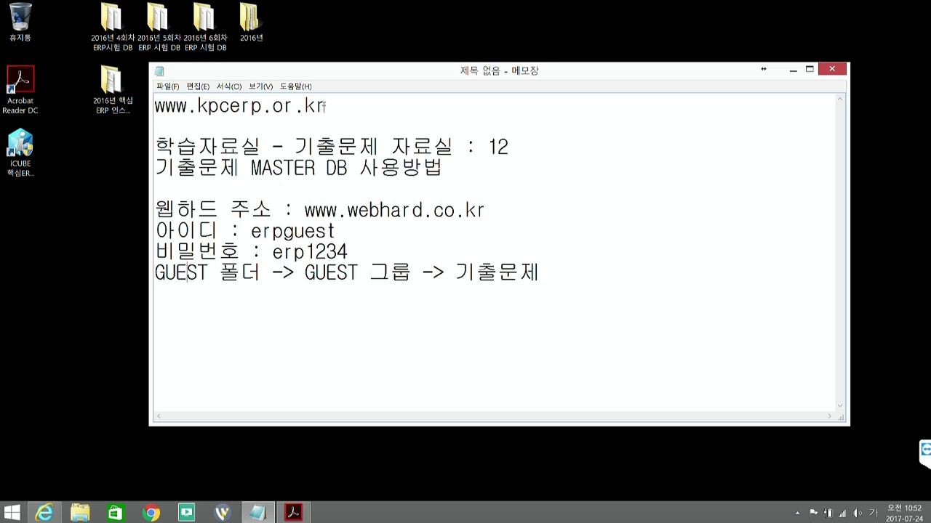
pyautogui.click(44, 513)
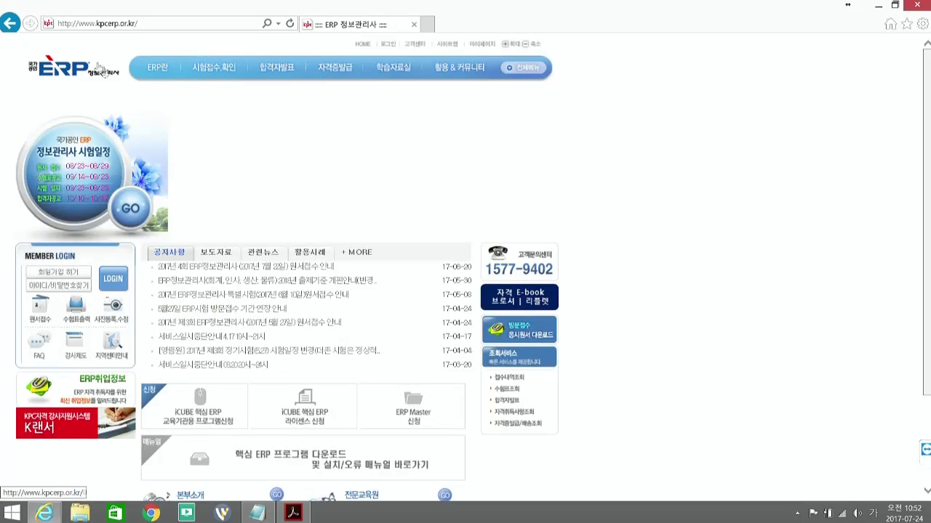
pyautogui.moveTo(393, 69)
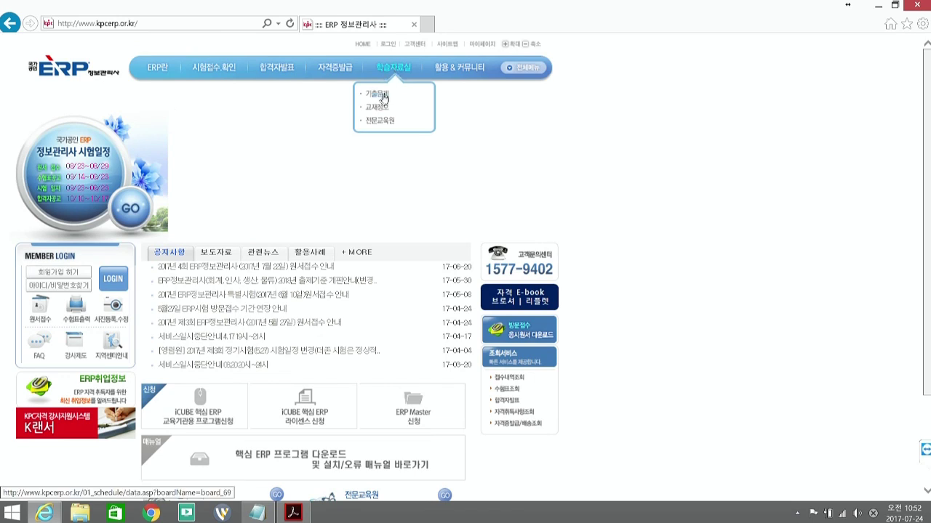
pyautogui.click(381, 99)
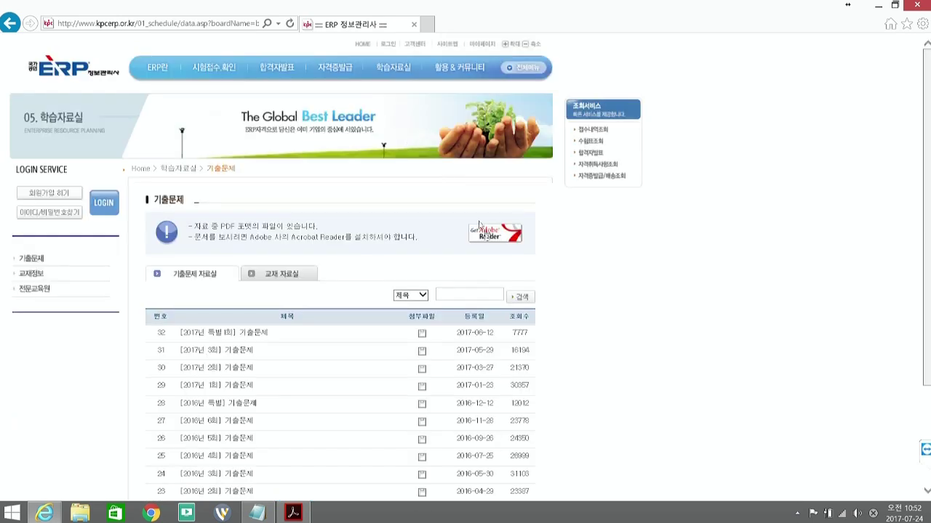
# Open post 12, the guide to using the 기출문제 MASTER DB, on page 3 of the board and read it
pyautogui.scroll(2, 535, 326)
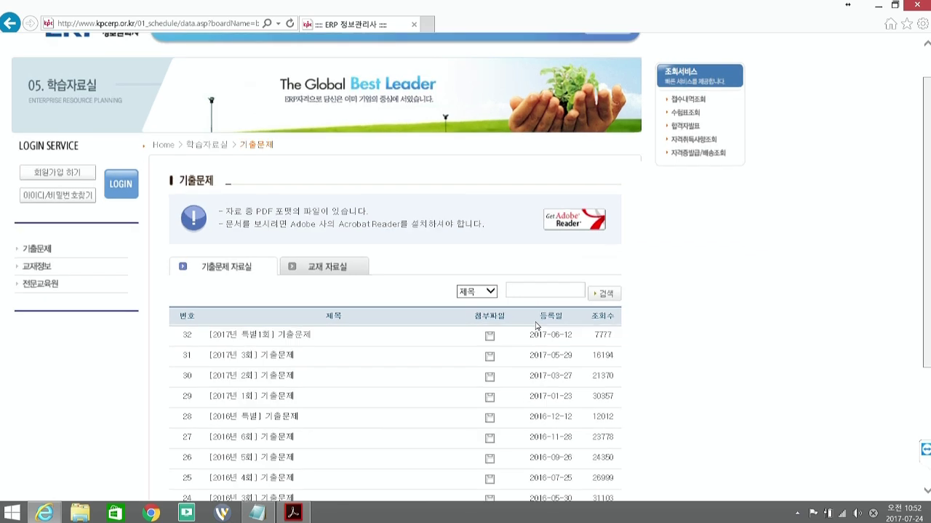
pyautogui.scroll(-3, 458, 305)
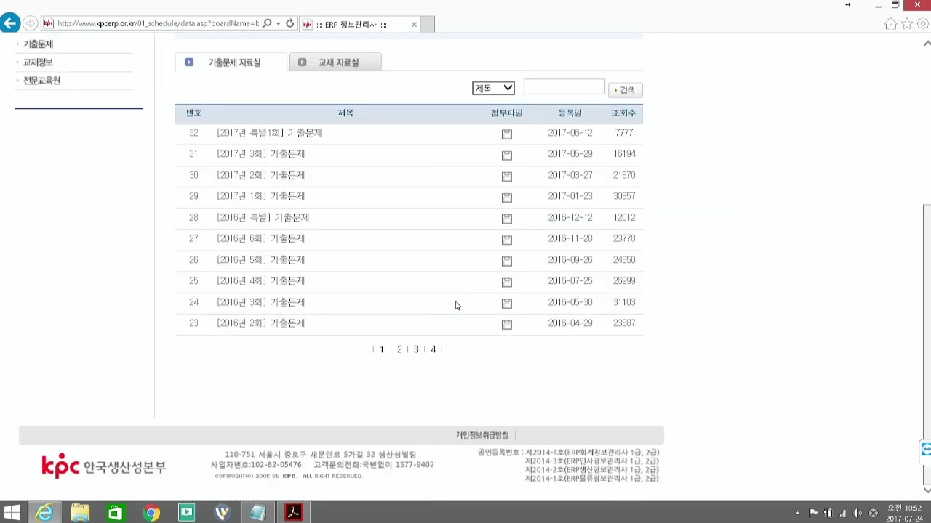
pyautogui.click(416, 350)
pyautogui.scroll(-3, 371, 350)
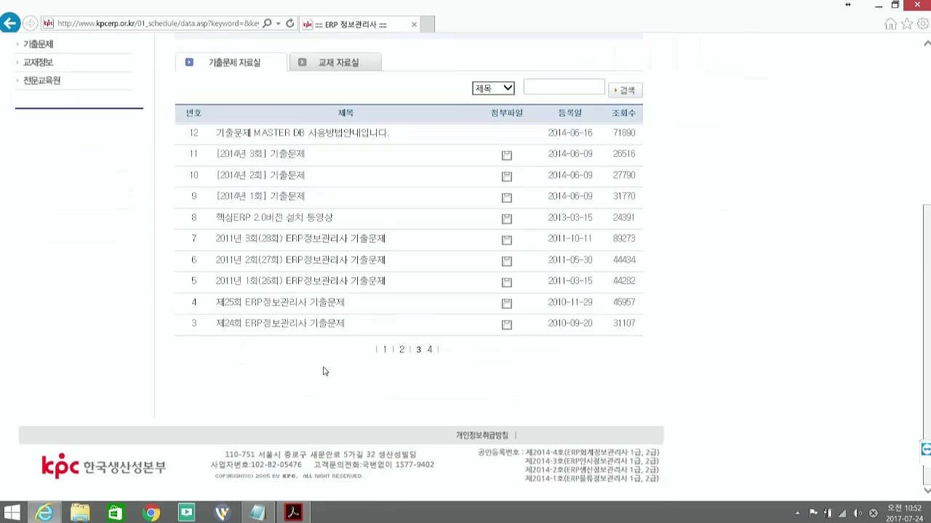
pyautogui.click(308, 138)
pyautogui.scroll(-3, 393, 269)
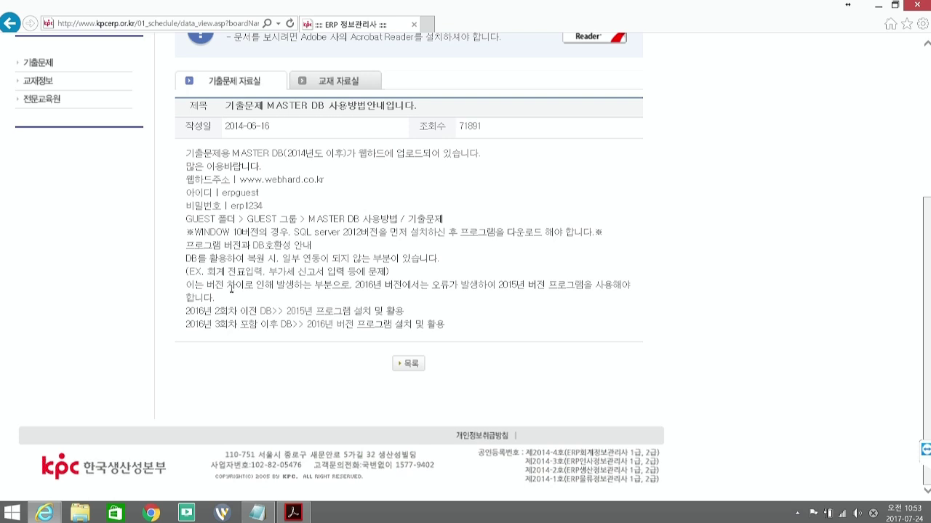
# Minimize the browser, review the webhard download details in the notes, and minimize the notes window
pyautogui.click(877, 6)
pyautogui.moveTo(319, 51); pyautogui.dragTo(371, 83)
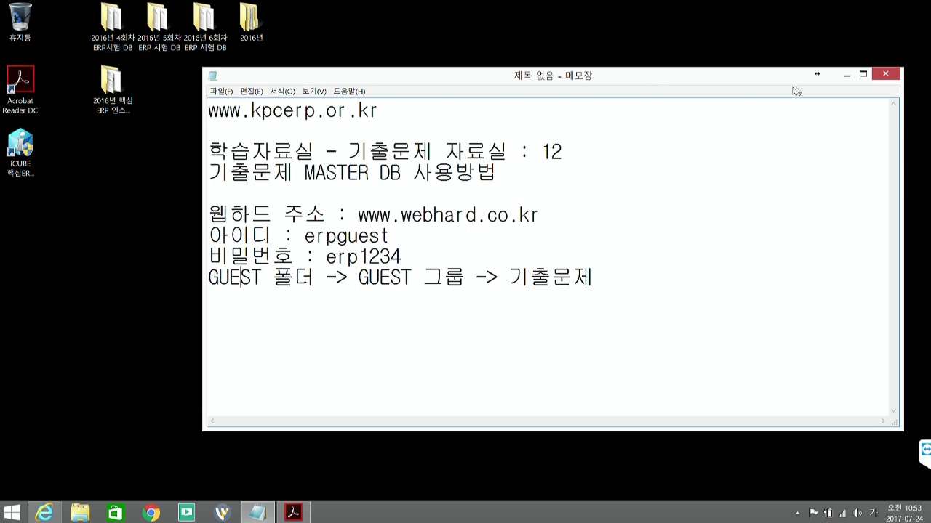
pyautogui.click(846, 76)
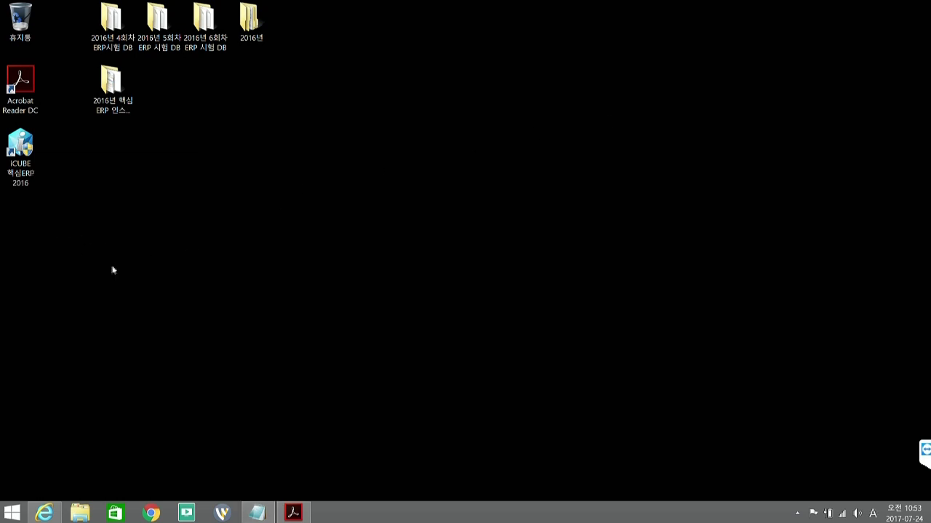
# Launch iCUBE 핵심ERP 2016, allow it to make changes, and open DB복원 in its DB TOOL
pyautogui.doubleClick(29, 153)
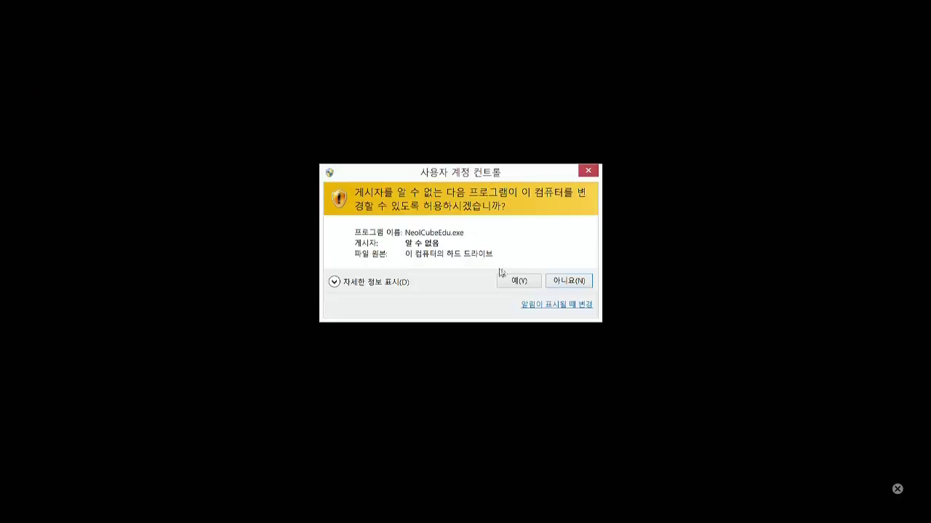
pyautogui.click(518, 282)
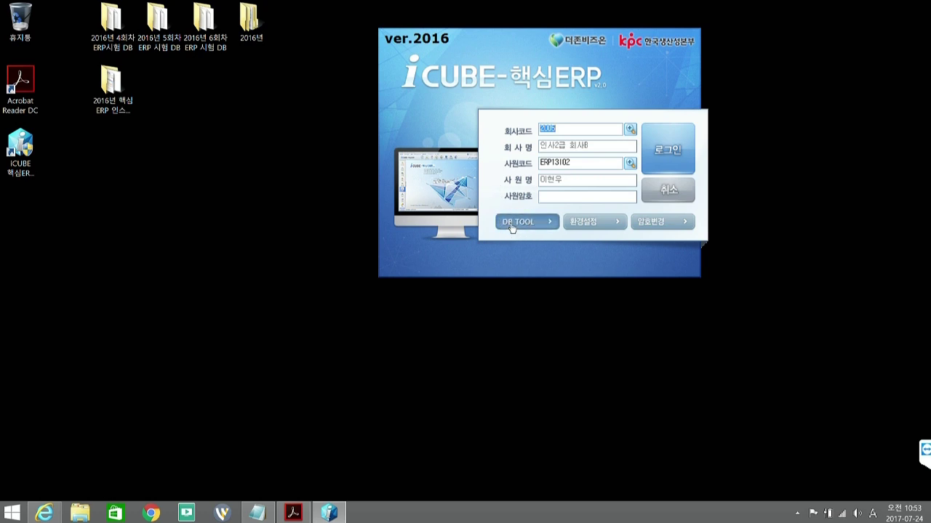
pyautogui.click(512, 225)
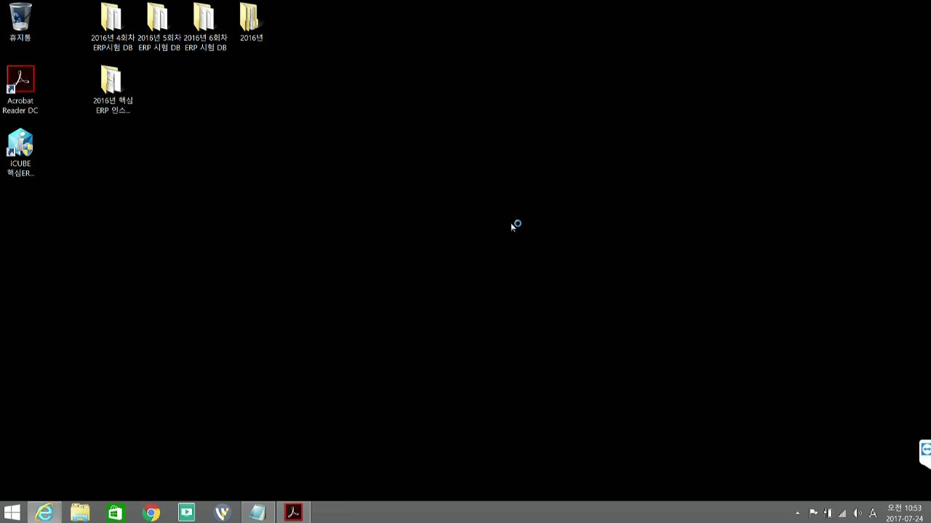
pyautogui.moveTo(499, 134); pyautogui.dragTo(508, 79)
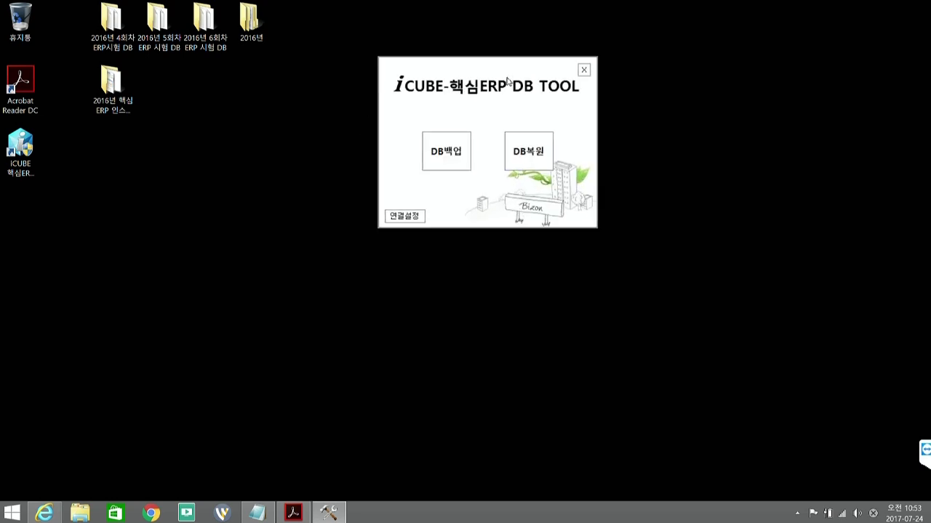
pyautogui.click(528, 155)
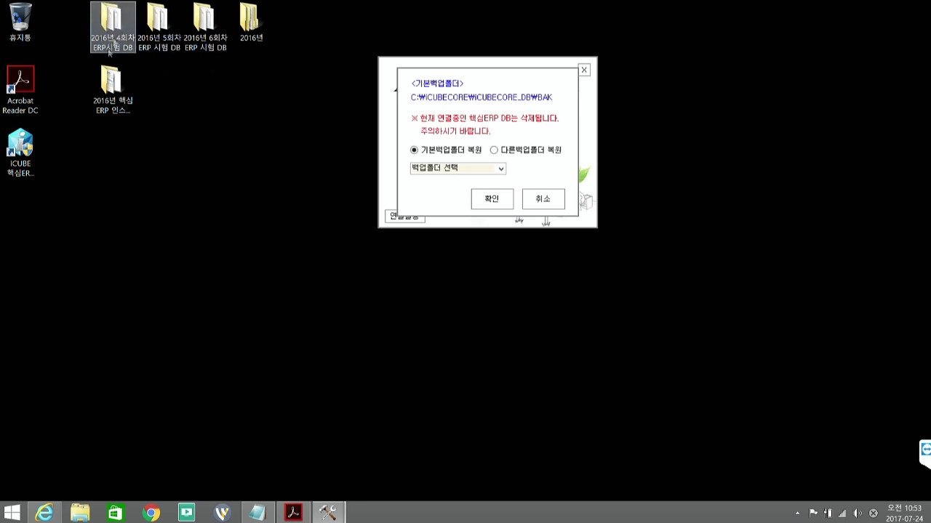
# Restore the database from another backup folder, 2016년 4회차 ERP시험 DB, accepting deletion of the current DB, and close the DB TOOL
pyautogui.click(492, 150)
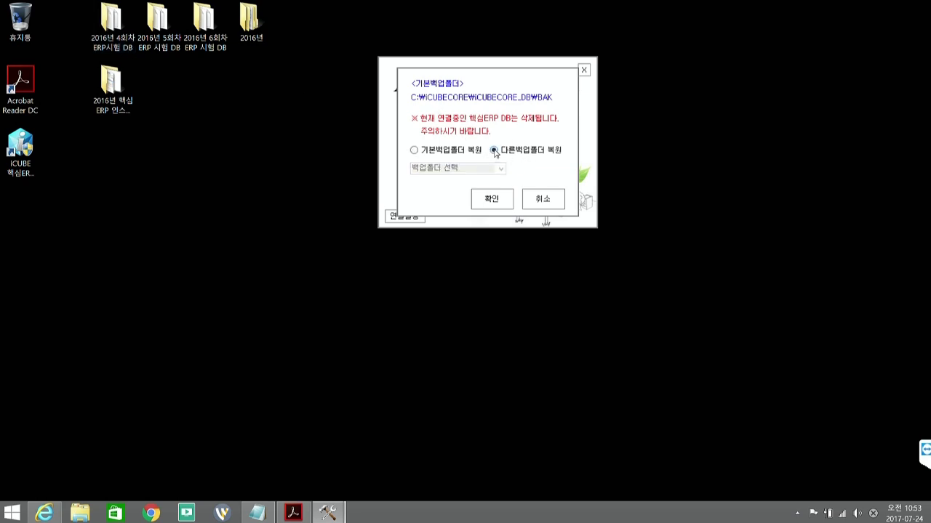
pyautogui.click(507, 206)
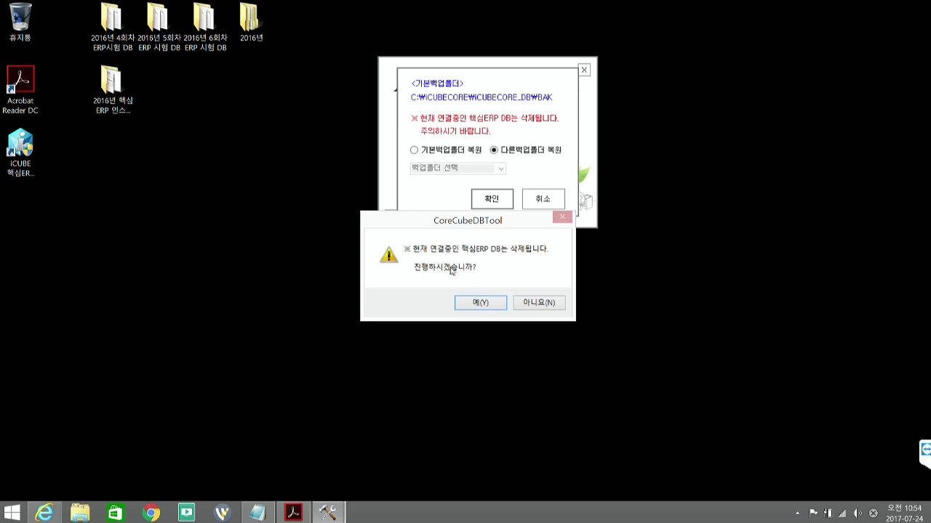
pyautogui.moveTo(453, 223); pyautogui.dragTo(489, 94)
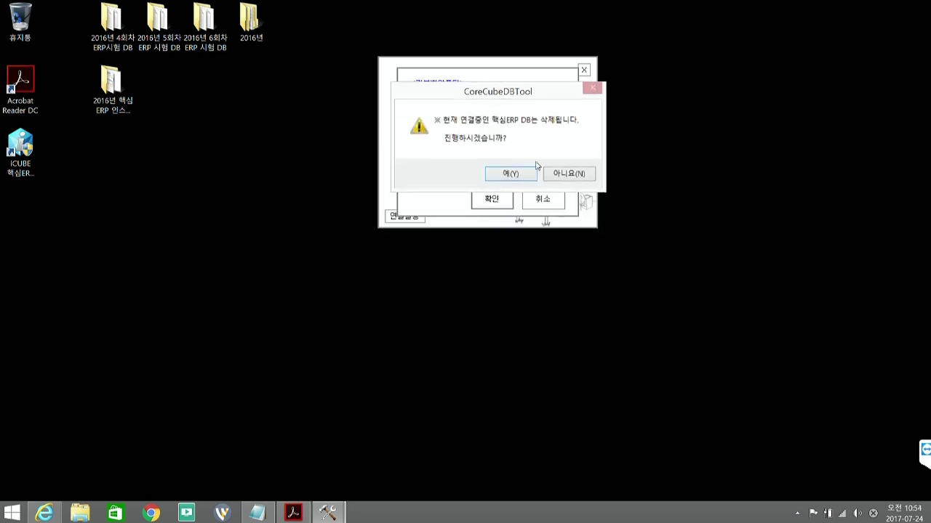
pyautogui.click(516, 176)
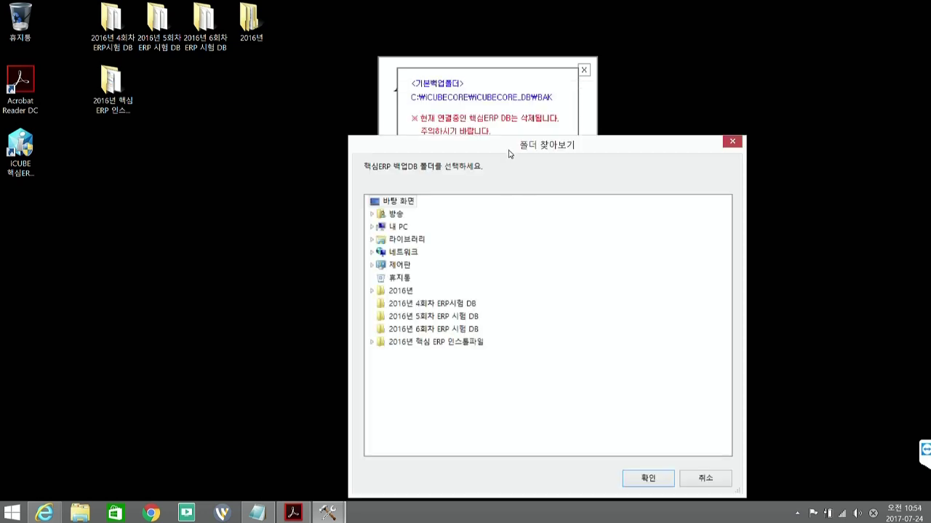
pyautogui.moveTo(509, 151); pyautogui.dragTo(519, 72)
pyautogui.click(437, 227)
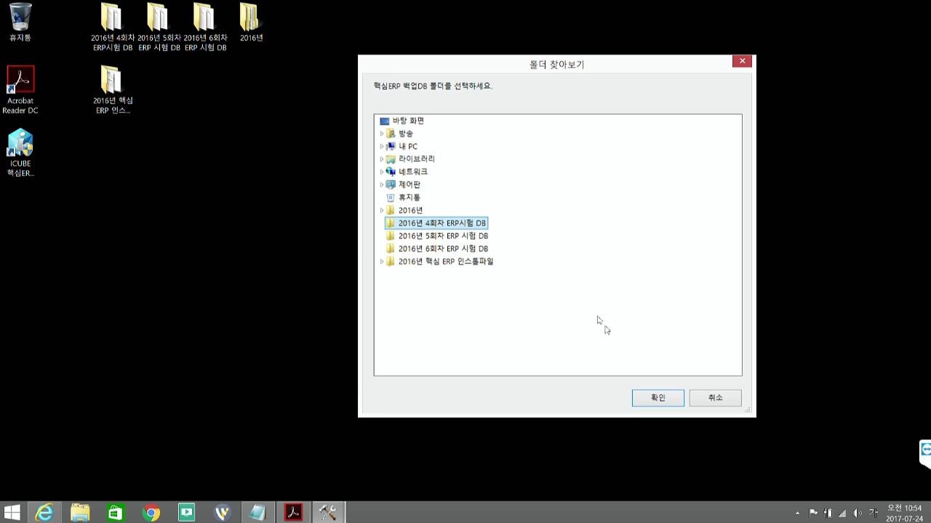
pyautogui.click(649, 403)
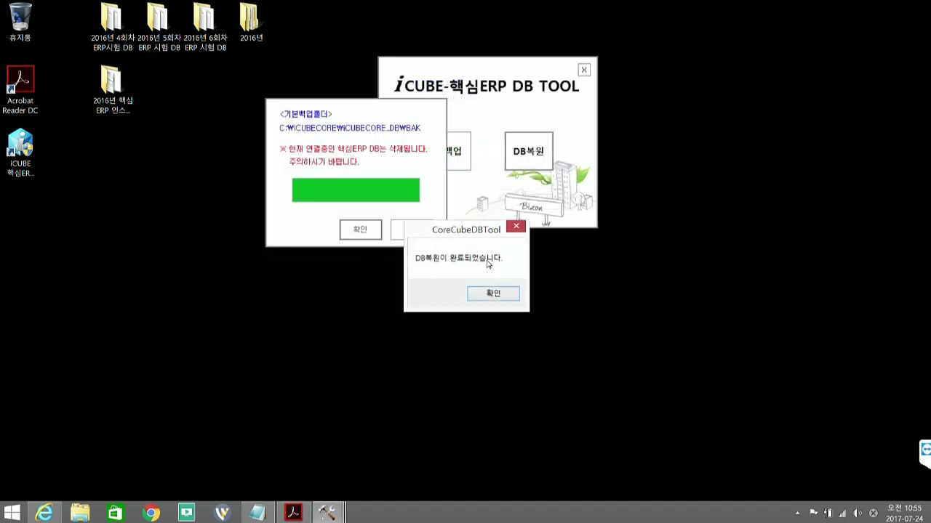
pyautogui.moveTo(469, 230); pyautogui.dragTo(456, 92)
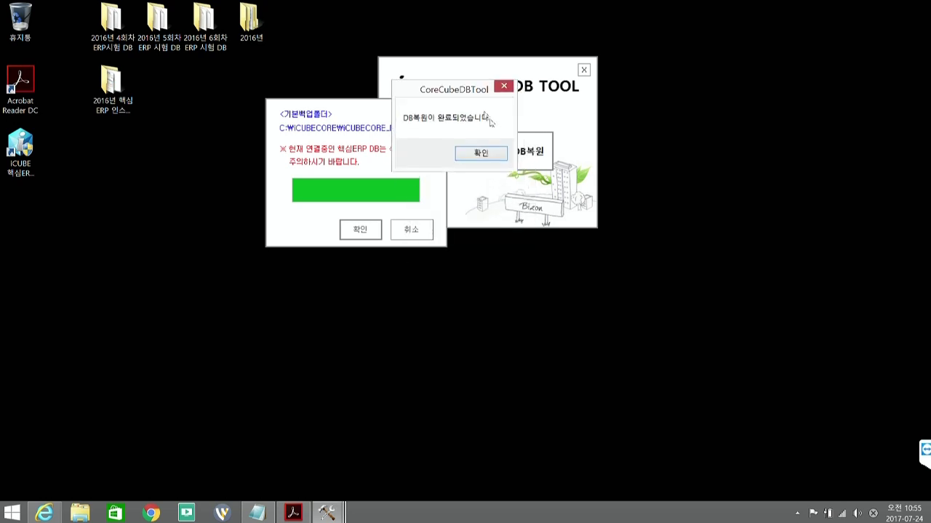
pyautogui.click(481, 154)
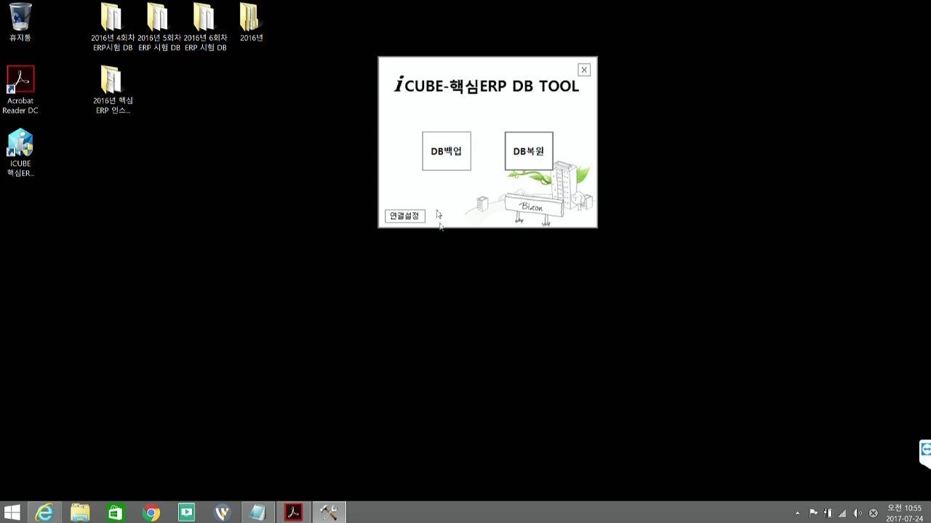
pyautogui.click(586, 74)
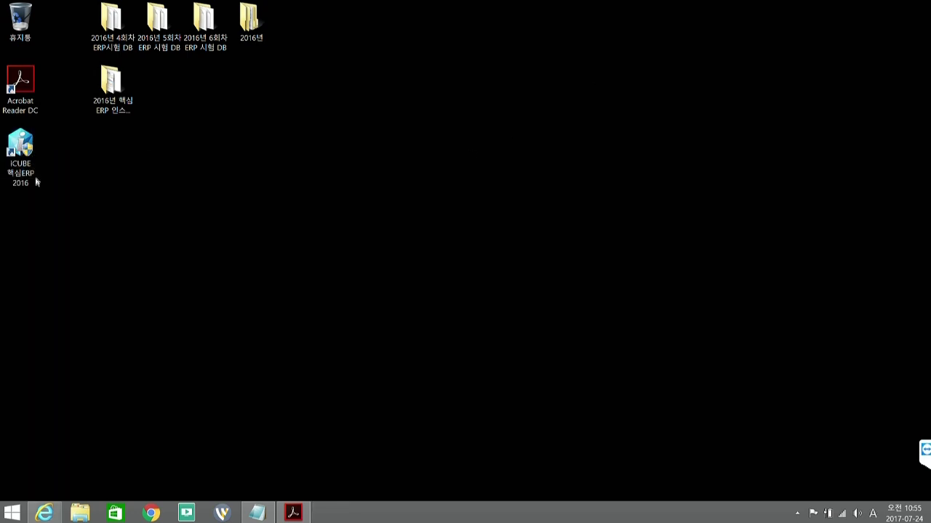
# Relaunch iCUBE 핵심ERP 2016 and choose company 2005, 인사2급 회사B, for the login
pyautogui.doubleClick(21, 146)
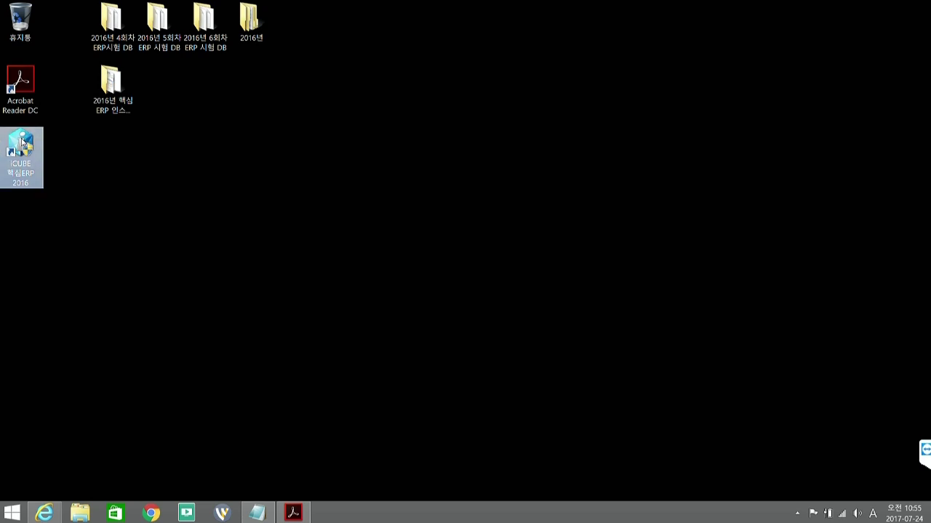
pyautogui.click(518, 282)
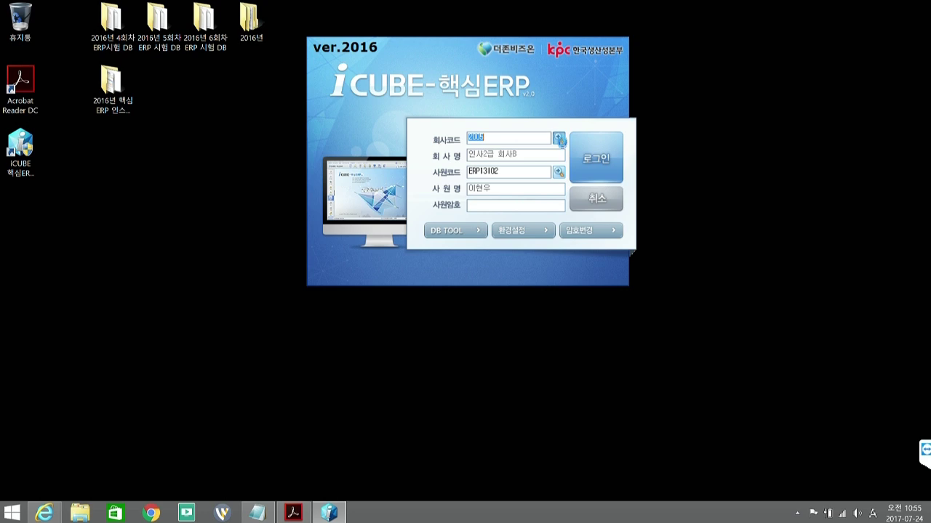
pyautogui.click(553, 143)
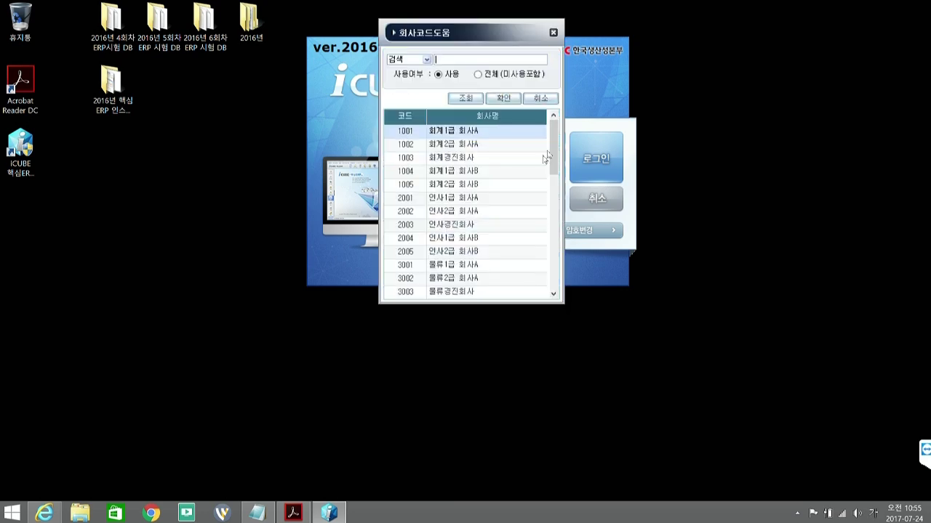
pyautogui.moveTo(553, 165); pyautogui.dragTo(566, 183)
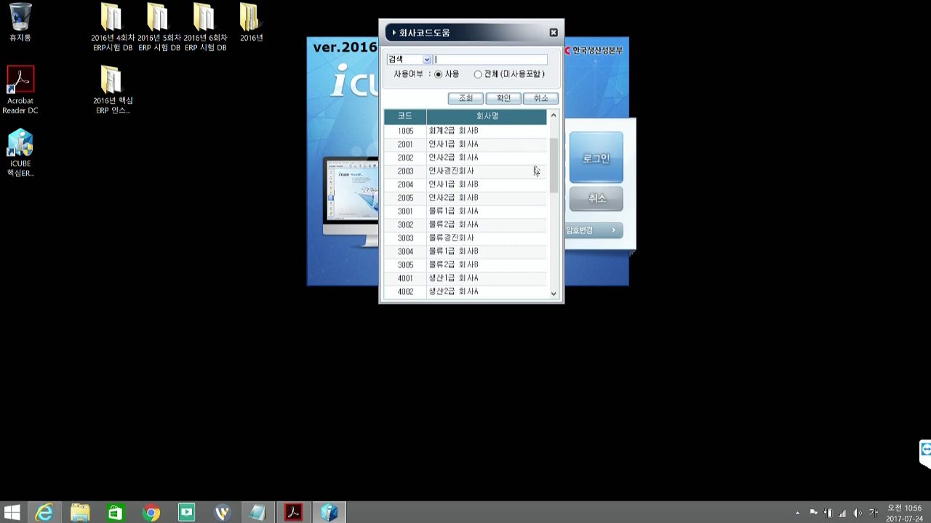
pyautogui.scroll(1, 555, 181)
pyautogui.moveTo(556, 171); pyautogui.dragTo(551, 185)
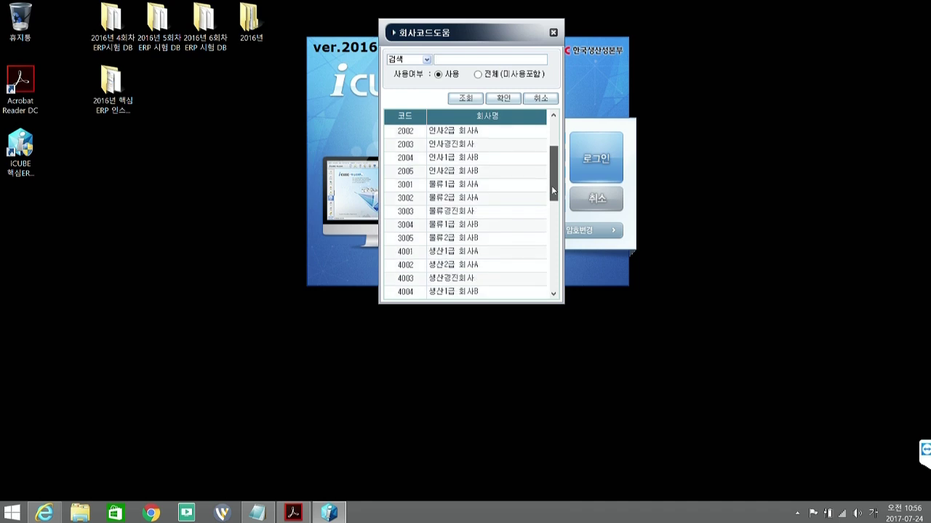
pyautogui.click(469, 172)
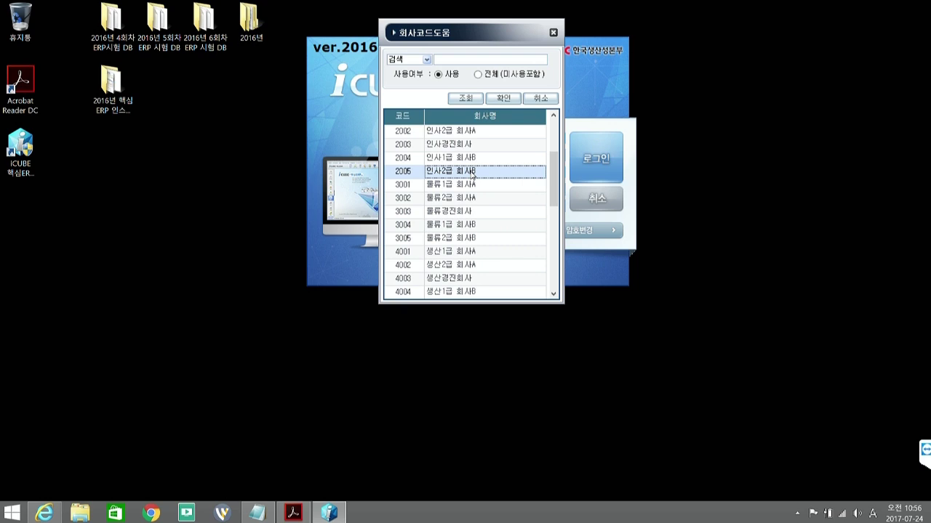
pyautogui.doubleClick(472, 172)
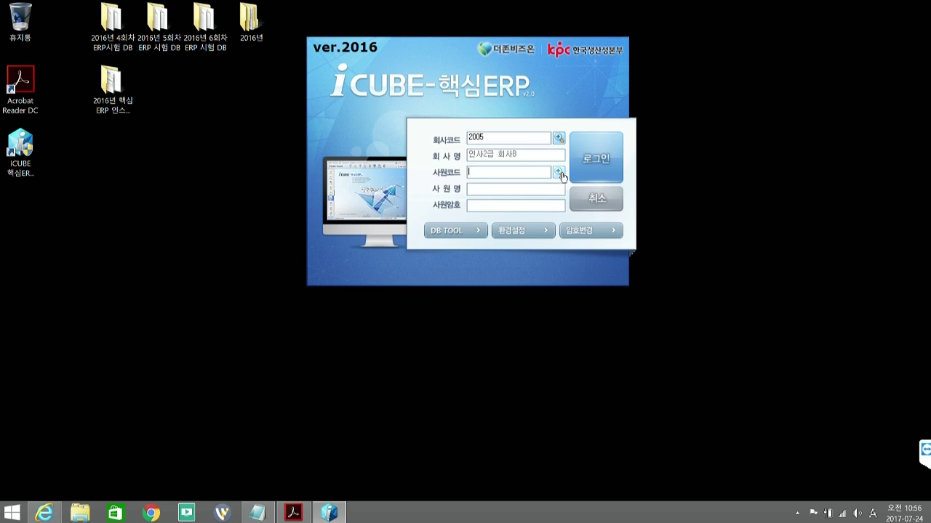
# Choose the first employee in the employee code list and log in with the password left blank
pyautogui.click(559, 173)
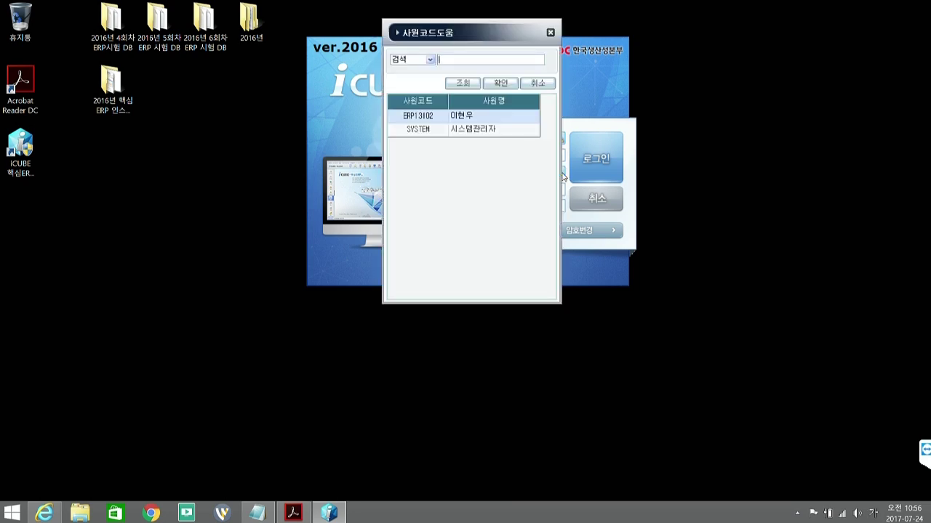
pyautogui.doubleClick(465, 118)
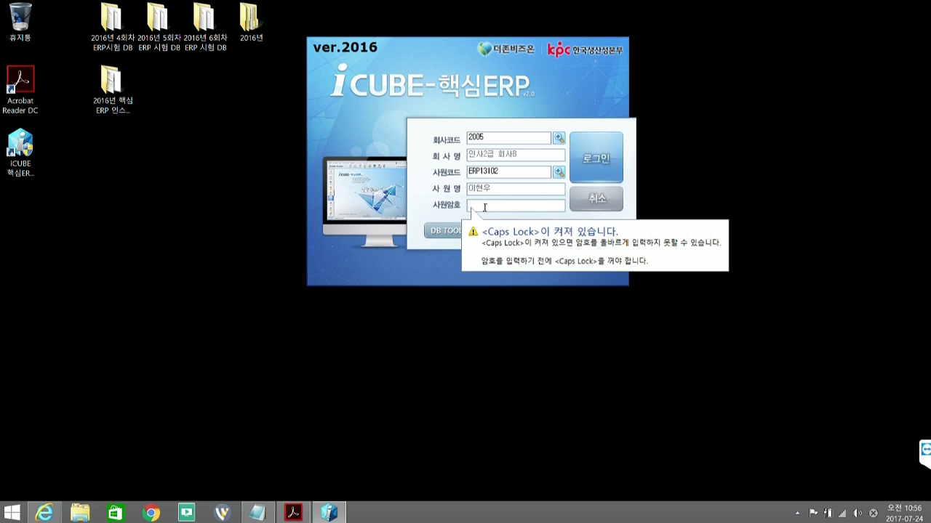
pyautogui.click(592, 165)
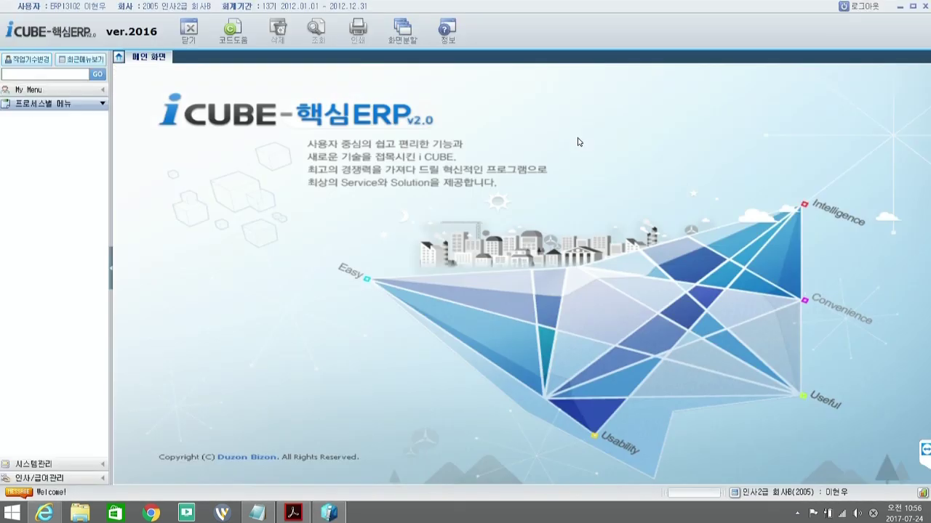
# Switch to Adobe Acrobat Reader to view the exam questions in 3.인사2급_시뮬레이션.pdf
pyautogui.click(293, 514)
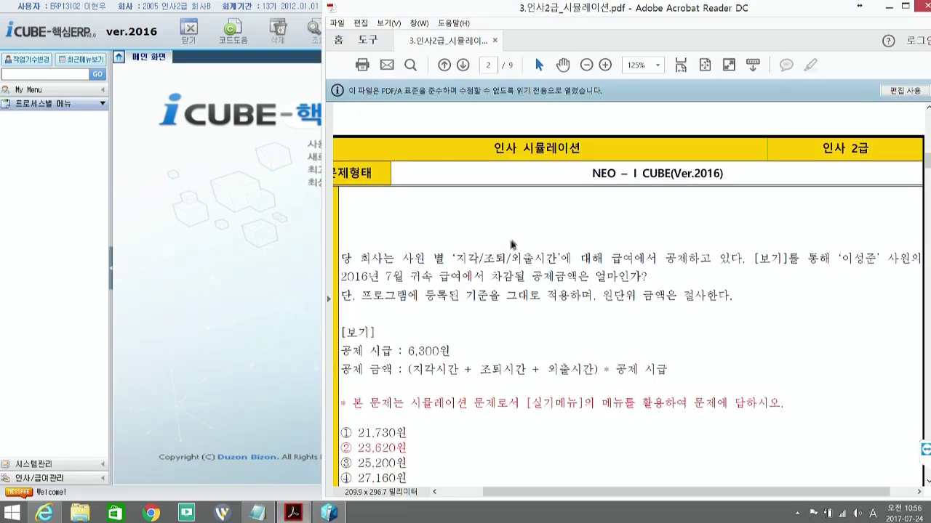
# Maximize the PDF window and read the question on the July 2016 deduction for 지각/조퇴/외출시간
pyautogui.scroll(-1, 527, 248)
pyautogui.scroll(-3, 527, 246)
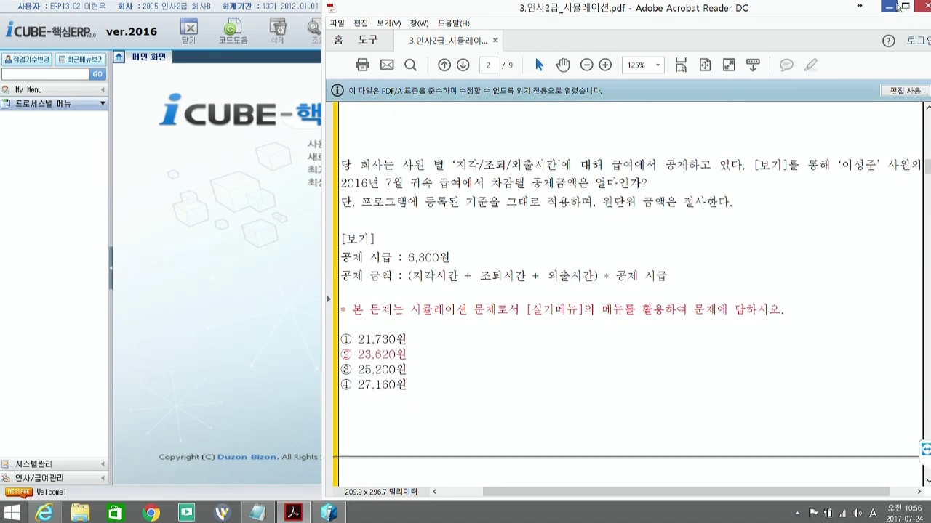
pyautogui.click(905, 6)
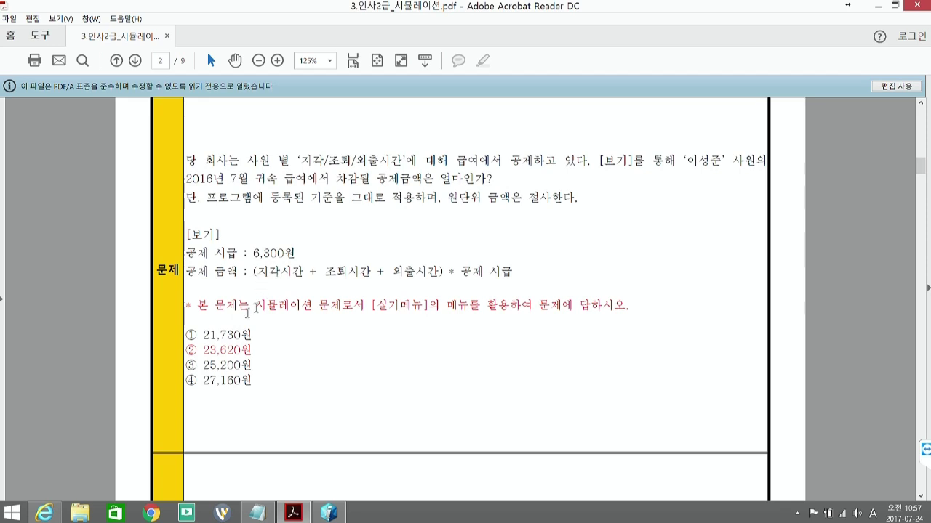
# Switch to iCUBE 핵심ERP and open the 근태결과입력 screen of 급여관리
pyautogui.click(326, 515)
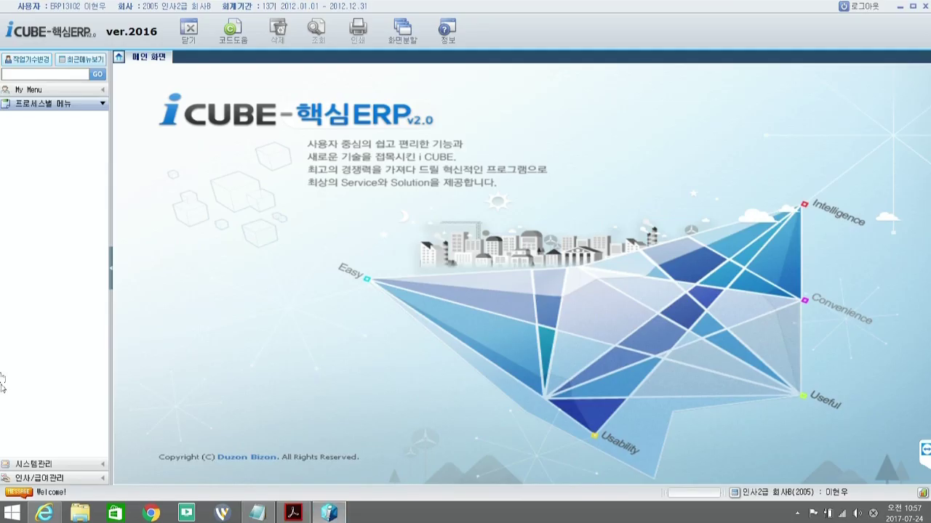
pyautogui.click(42, 478)
pyautogui.click(8, 164)
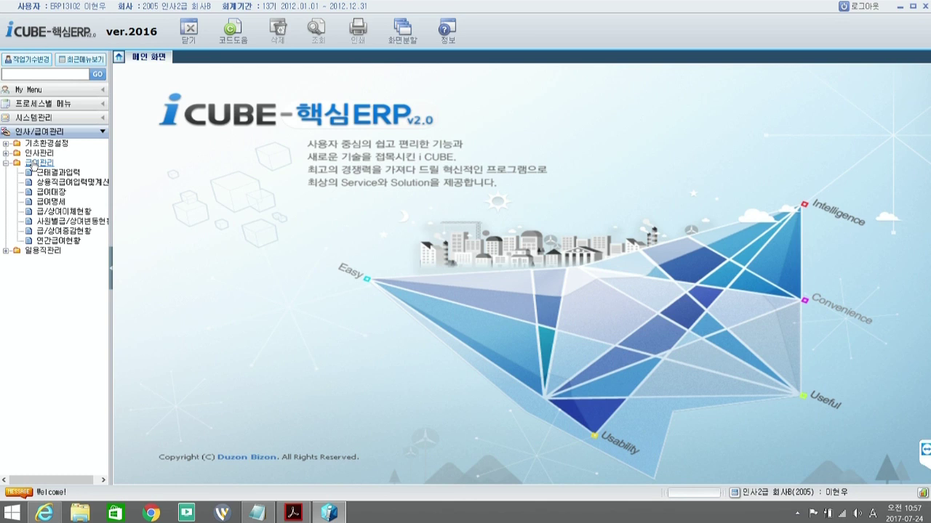
pyautogui.click(53, 173)
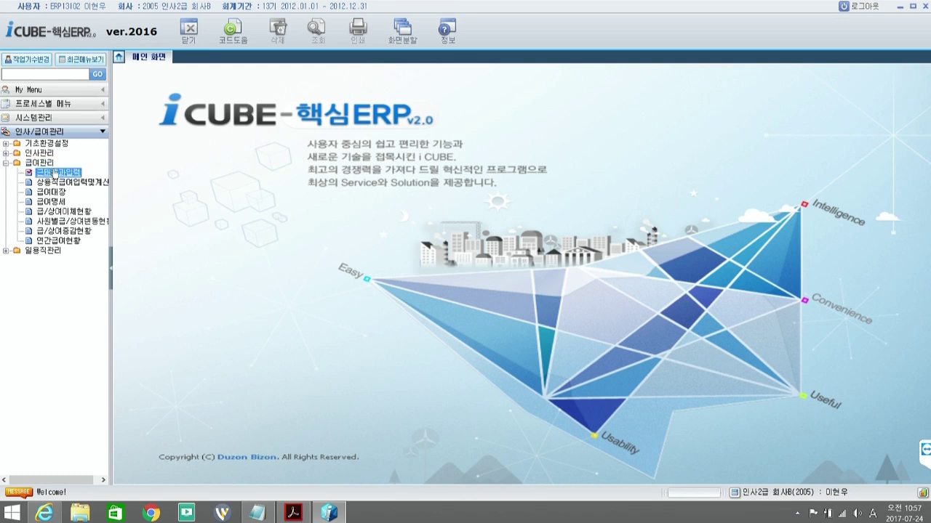
pyautogui.doubleClick(54, 173)
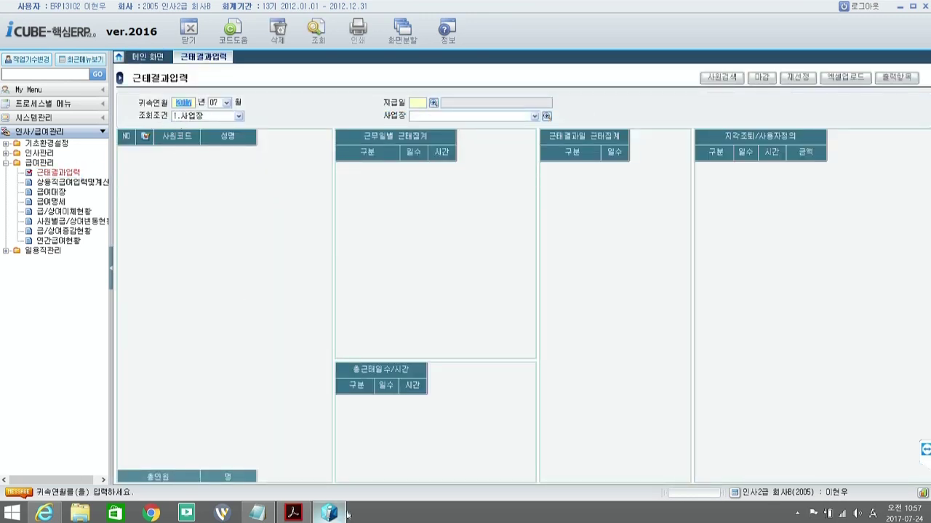
# Check the pay period in the Acrobat Reader question, then set 귀속연월 to 2016/07 in iCUBE 핵심ERP
pyautogui.click(293, 513)
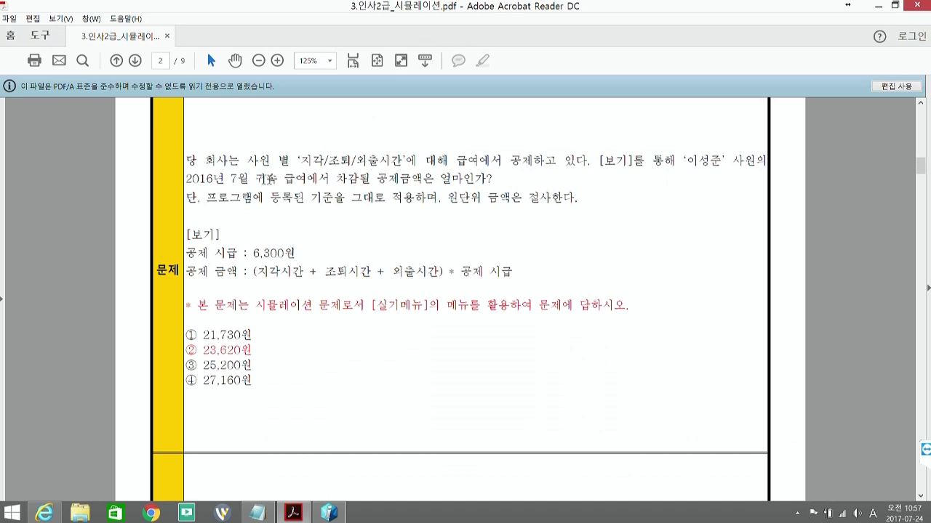
pyautogui.moveTo(330, 179); pyautogui.dragTo(186, 179)
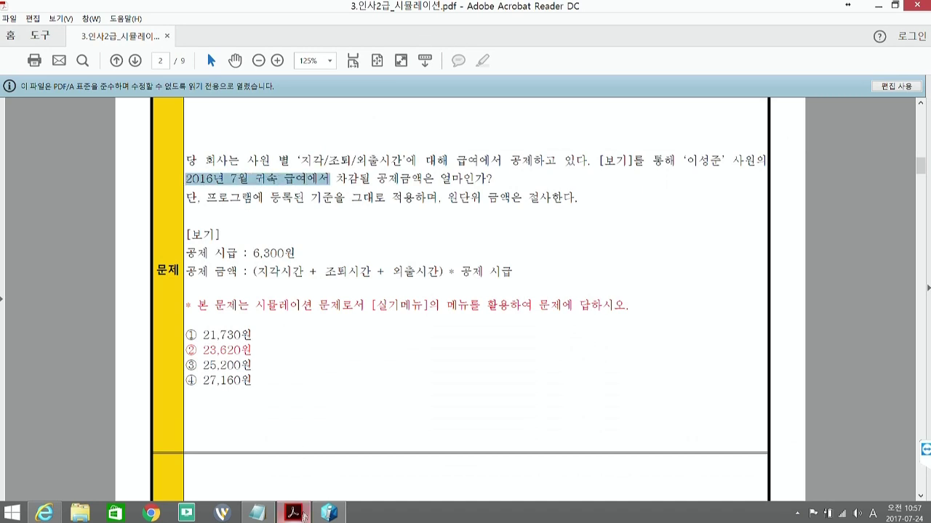
pyautogui.click(329, 514)
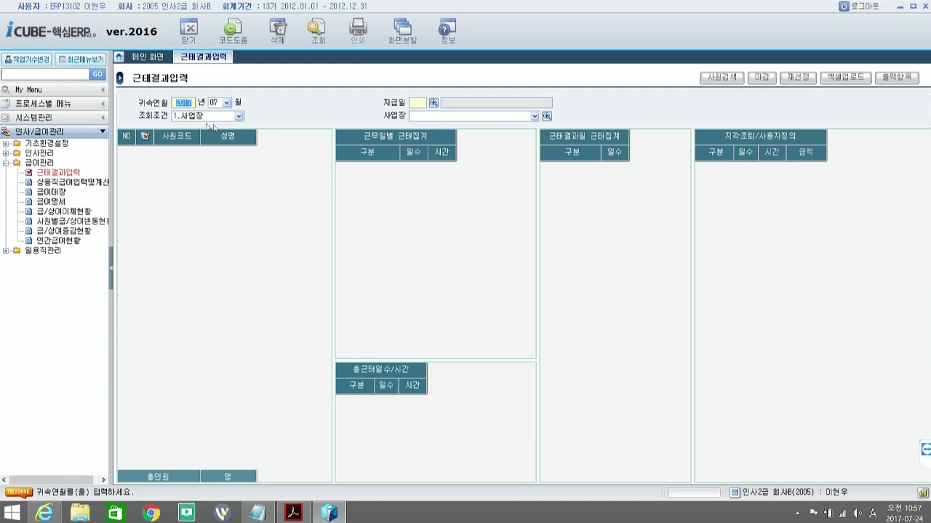
pyautogui.write('201')
pyautogui.press('Return')
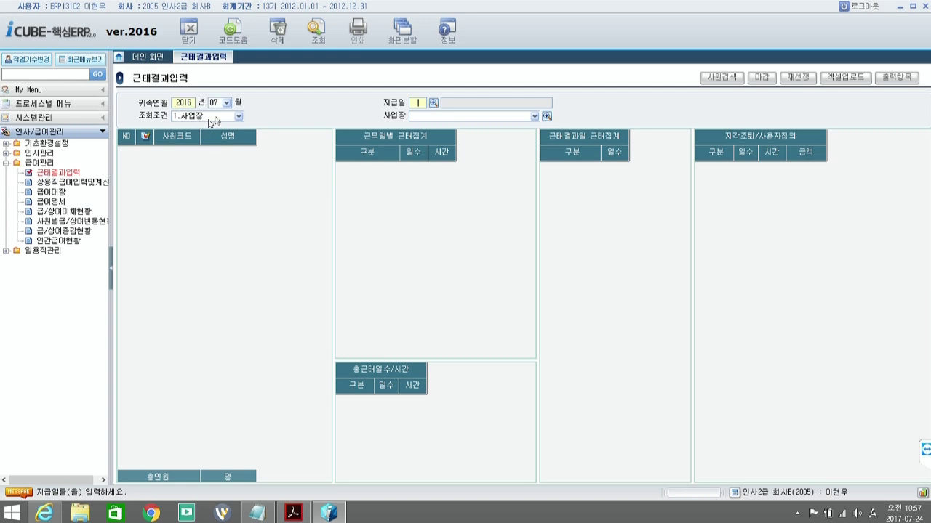
# Choose 지급일 1, the 2016/08/10 급여 분리 payment, and query the attendance records
pyautogui.click(433, 104)
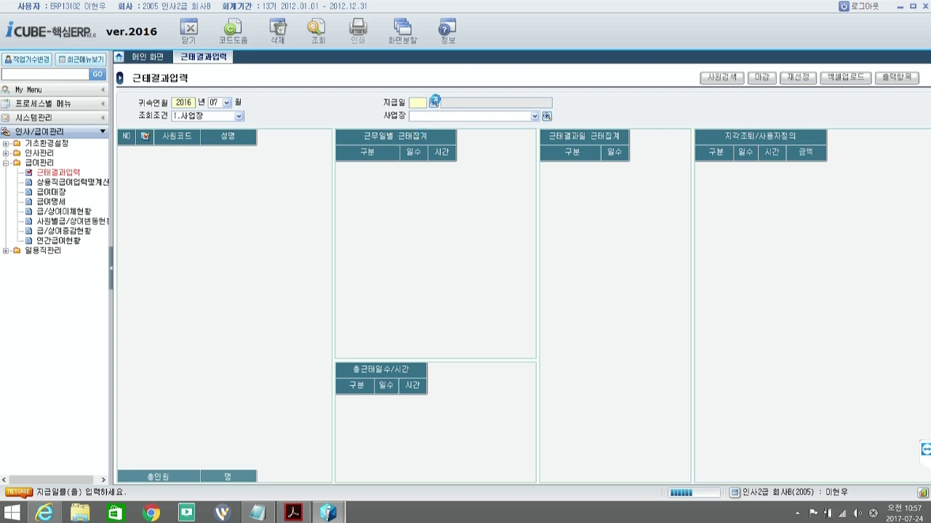
pyautogui.doubleClick(404, 204)
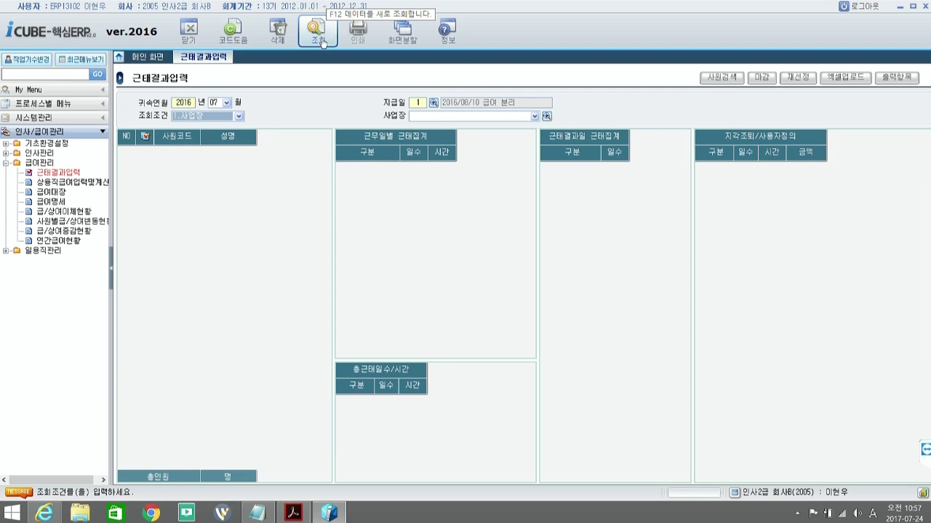
pyautogui.click(322, 42)
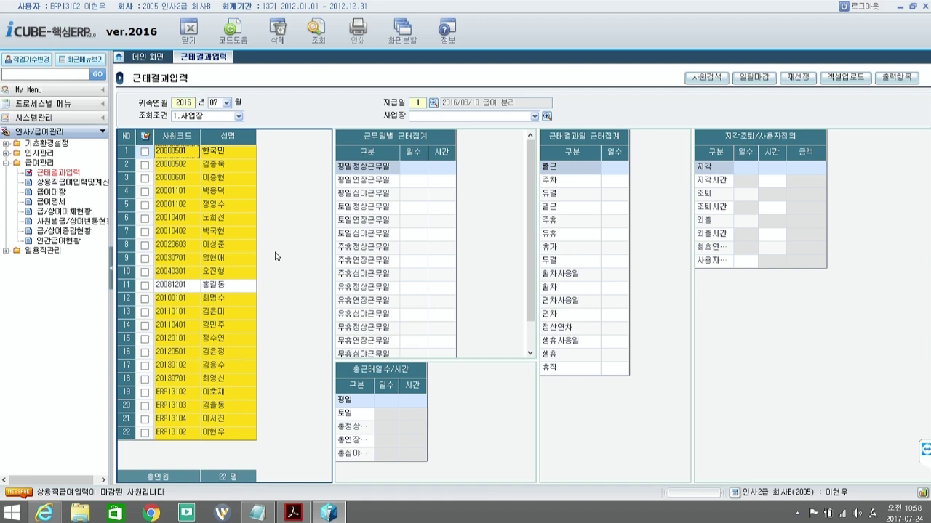
# Switch to Acrobat Reader and examine which employee and which deduction amount the question asks about
pyautogui.click(293, 513)
pyautogui.moveTo(682, 161); pyautogui.dragTo(747, 156)
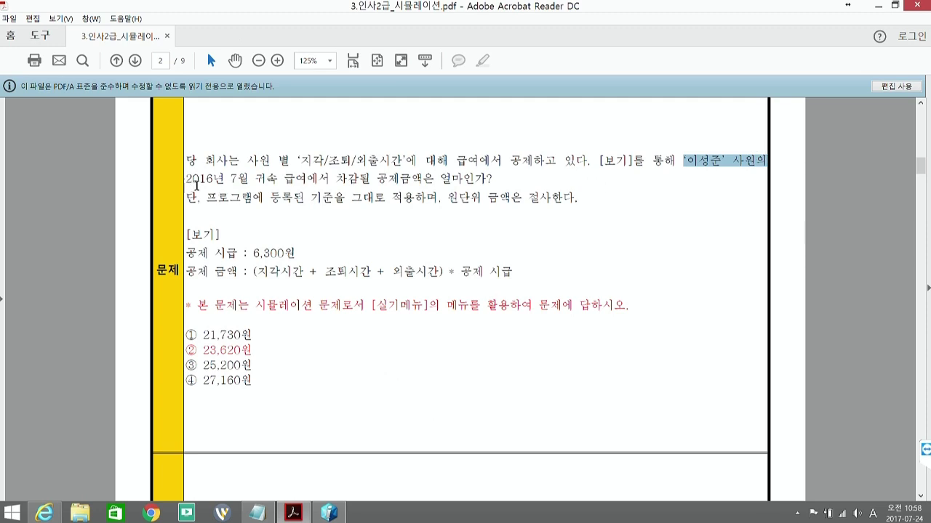
pyautogui.moveTo(186, 179); pyautogui.dragTo(452, 179)
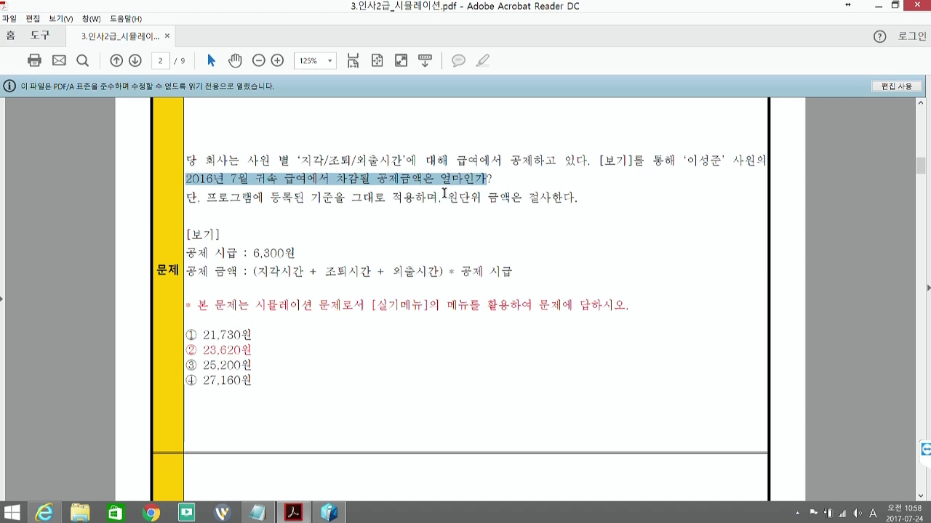
pyautogui.click(566, 182)
pyautogui.moveTo(690, 158); pyautogui.dragTo(749, 161)
# Switch back to iCUBE 핵심ERP, select the employee named in the question, in row 8, and mark that row's checkbox
pyautogui.click(318, 516)
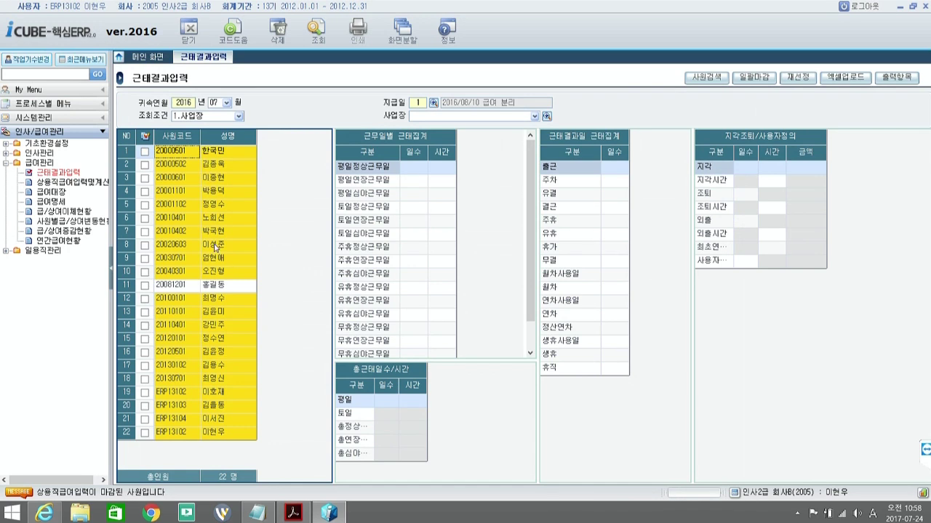
pyautogui.click(163, 245)
pyautogui.click(144, 245)
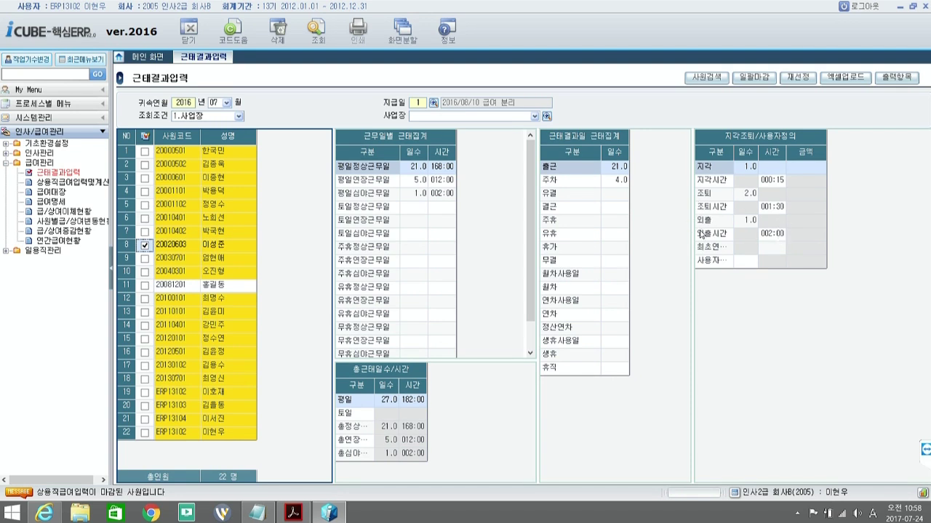
# Clear the Notepad document and place its window over the PDF, just below the question's deduction formula
pyautogui.click(256, 514)
pyautogui.hotkey('ctrl', 'a')
pyautogui.press('Delete')
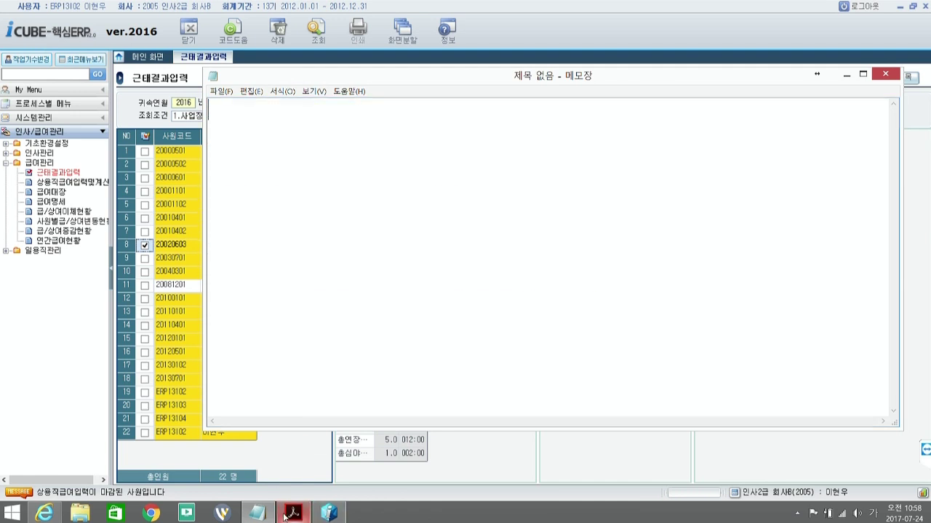
pyautogui.click(252, 518)
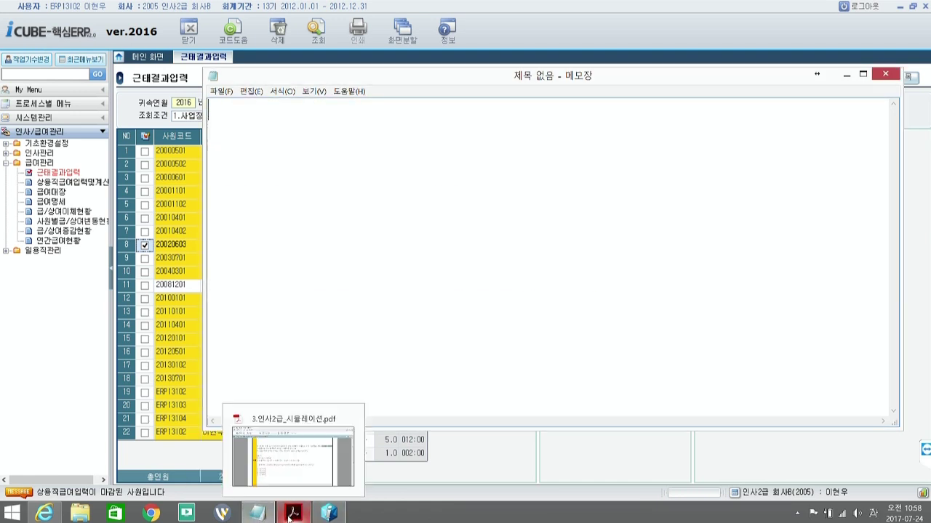
pyautogui.click(293, 513)
pyautogui.click(256, 513)
pyautogui.moveTo(474, 84); pyautogui.dragTo(440, 305)
# Write the start of the deduction formula in Notepad: "공제 금액 = (지각 + 조퇴 + 외출 ) *"
pyautogui.write('공제금')
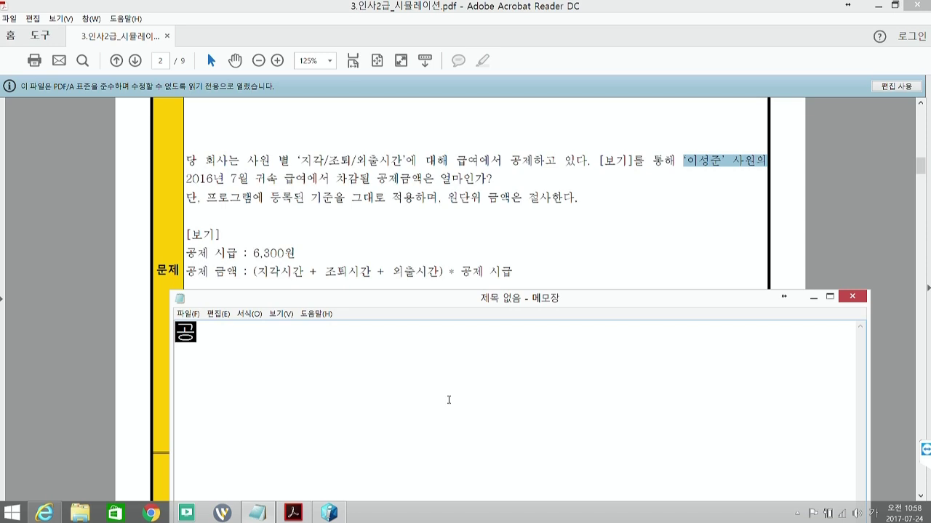
pyautogui.press('BackSpace')
pyautogui.press('BackSpace')
pyautogui.press('BackSpace')
pyautogui.write('금액 ')
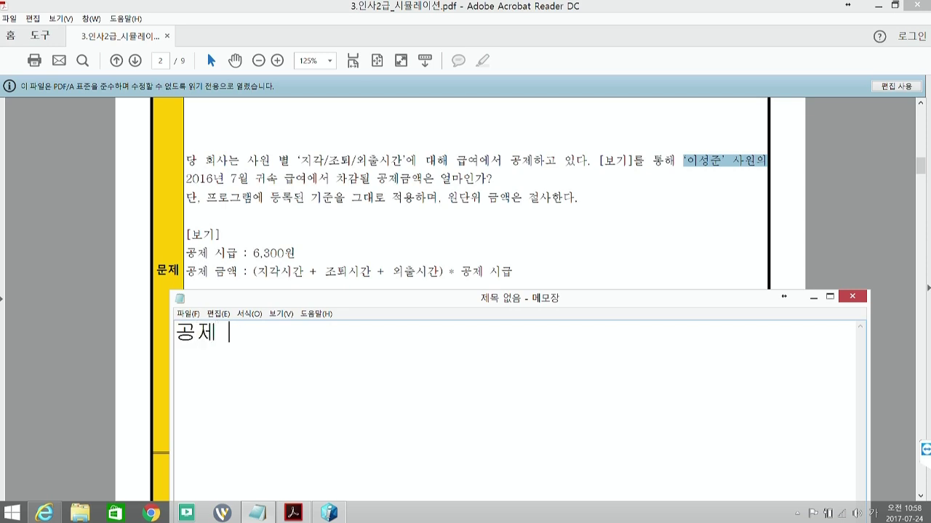
pyautogui.write('= (')
pyautogui.write('지각 ')
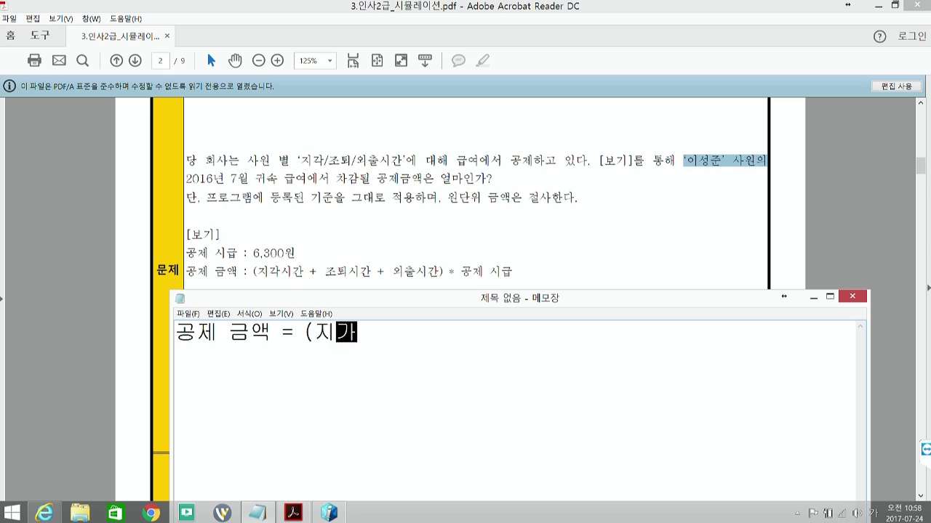
pyautogui.write('+ 조티')
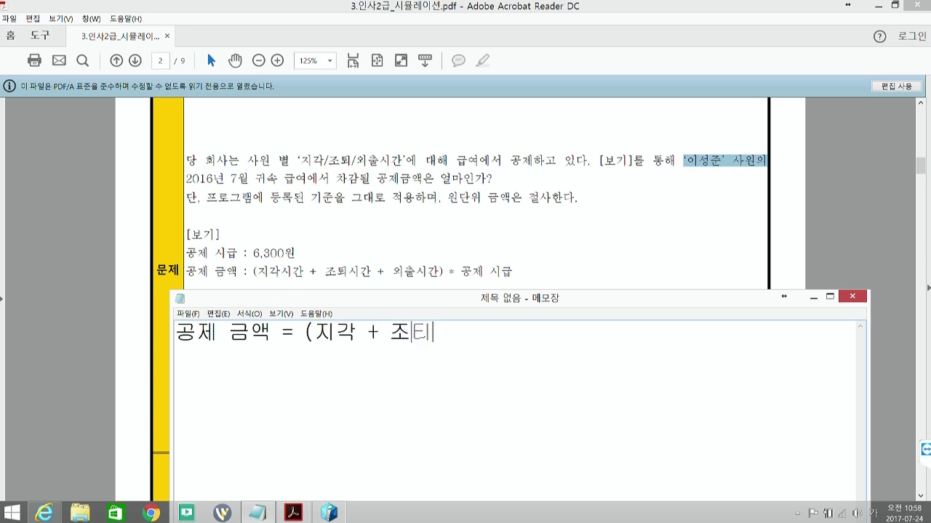
pyautogui.press('BackSpace')
pyautogui.write('퇴')
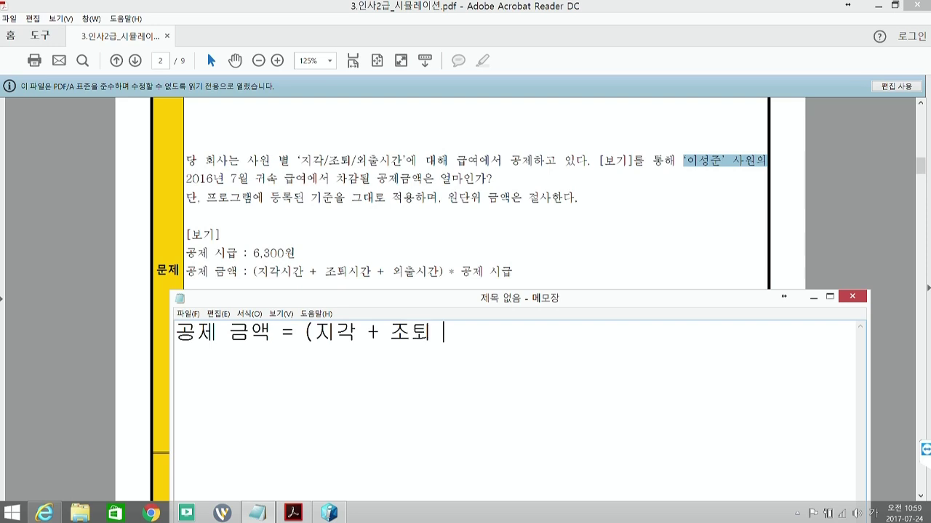
pyautogui.write(' + 외출')
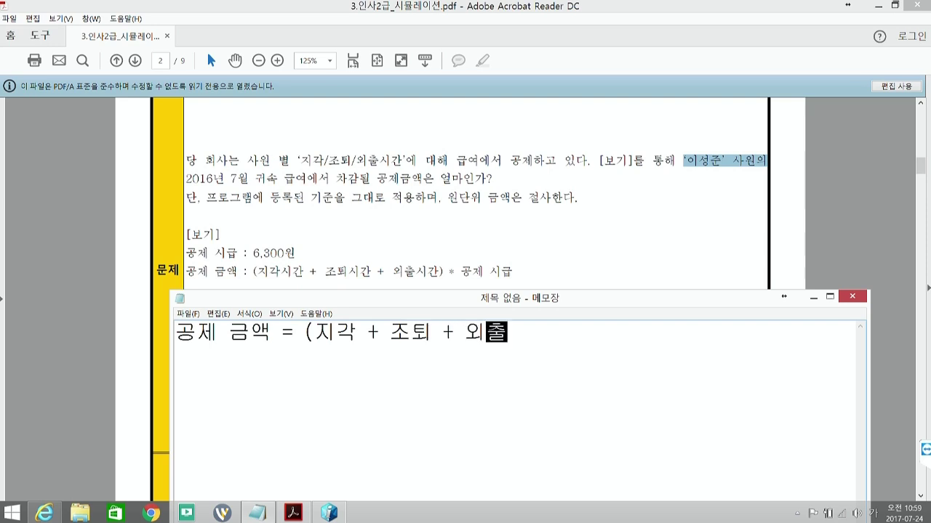
pyautogui.write(' ) *')
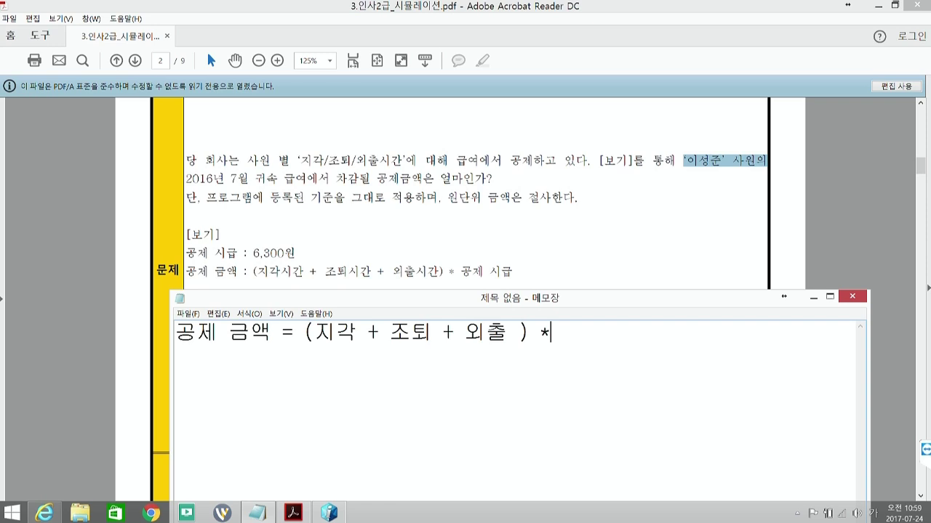
# Complete the formula with "공제 시급" and start an indented line below it
pyautogui.write(' 공제 ㅅㄱ')
pyautogui.press('BackSpace')
pyautogui.press('BackSpace')
pyautogui.write('식')
pyautogui.press('Hangul')
pyautogui.press('BackSpace')
pyautogui.write('\\')
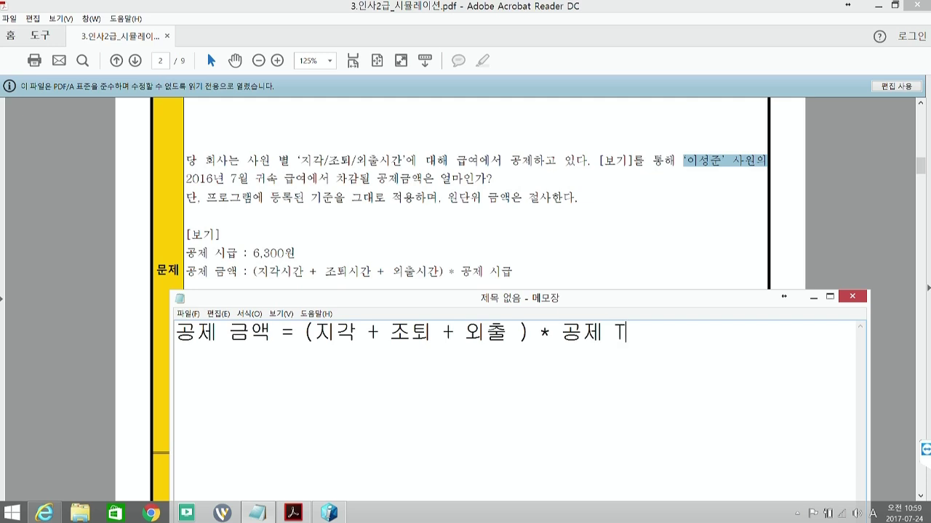
pyautogui.press('Hangul')
pyautogui.write('시')
pyautogui.press('BackSpace')
pyautogui.press('BackSpace')
pyautogui.press('BackSpace')
pyautogui.write('시급')
pyautogui.press('Return')
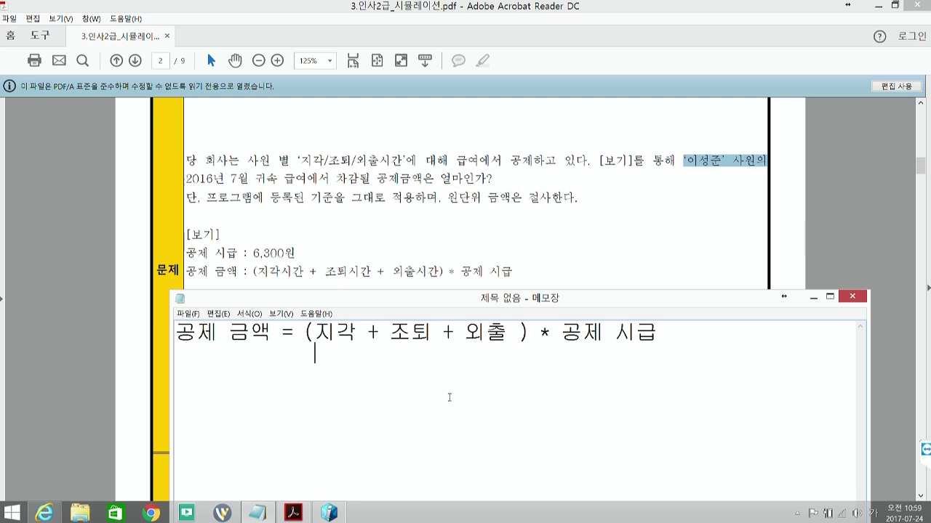
# Bring up the iCUBE attendance screen and place the Notepad window over it, below the 지각/조퇴/외출 times
pyautogui.click(344, 516)
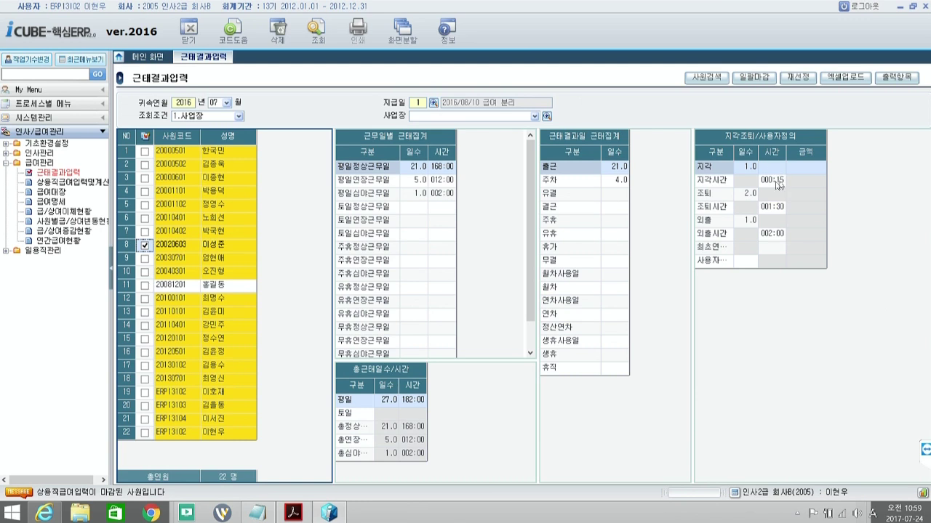
pyautogui.click(258, 513)
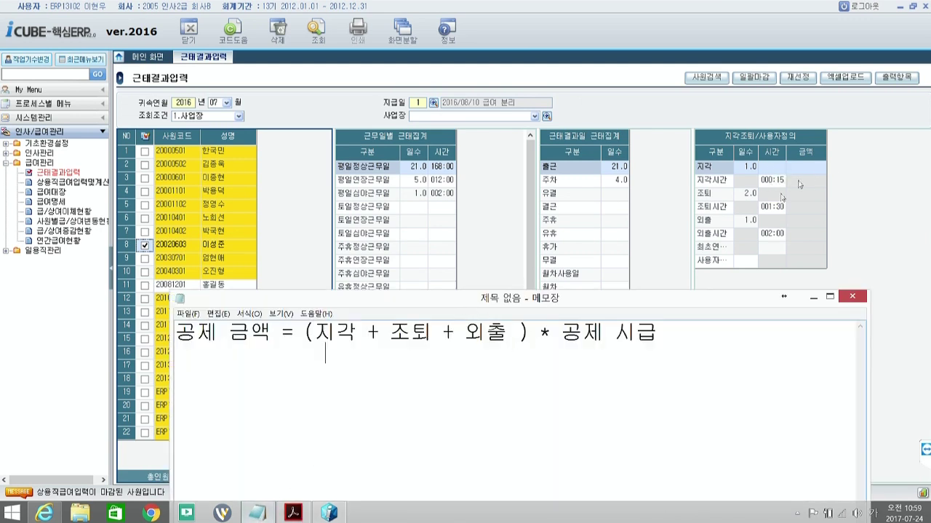
pyautogui.moveTo(656, 301); pyautogui.dragTo(705, 271)
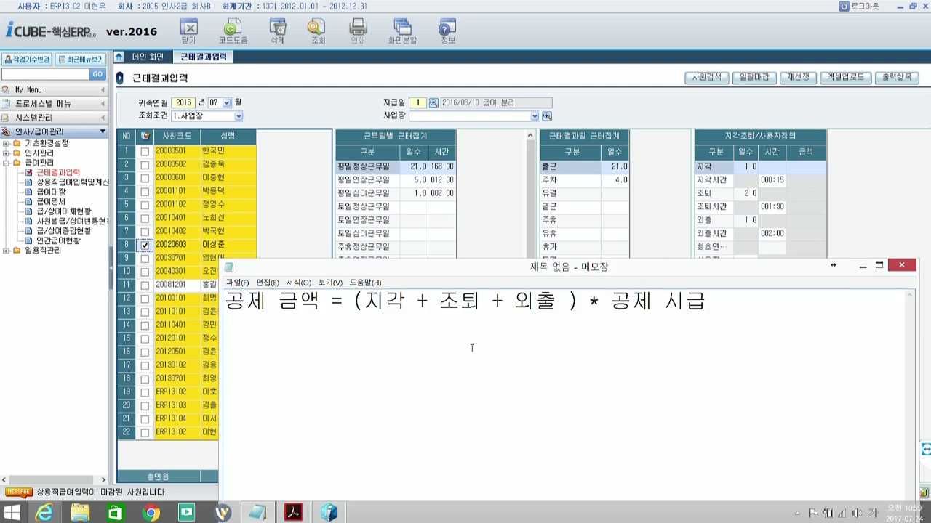
# Write the employee's times under the formula as "15분 + 1시간 30분 + 2시간"
pyautogui.click(485, 324)
pyautogui.write('15ㅂㅜㄴ + 1ㅅㅣㄱㅏㄴ 30ㅂㅜㄴ ')
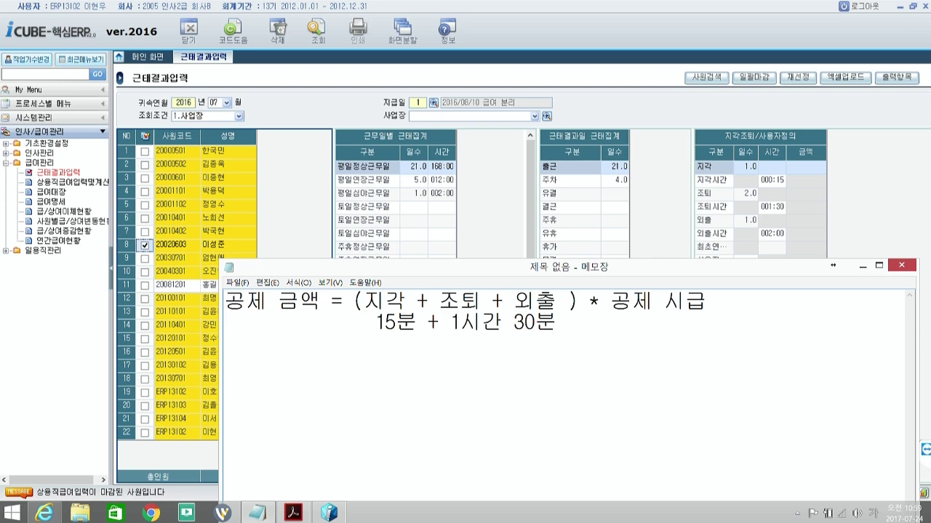
pyautogui.write('+ ')
pyautogui.write('2ㅅㅣㄱㅏ')
pyautogui.write('ㄴ')
# Enclose the sum of times in parentheses and multiply it by the hourly rate, "* 6,300"
pyautogui.click(369, 326)
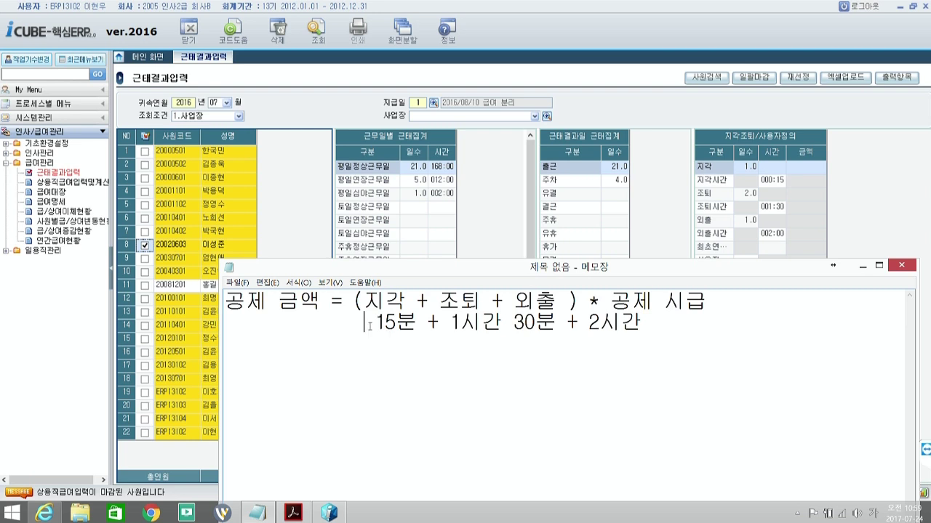
pyautogui.write('(')
pyautogui.click(667, 327)
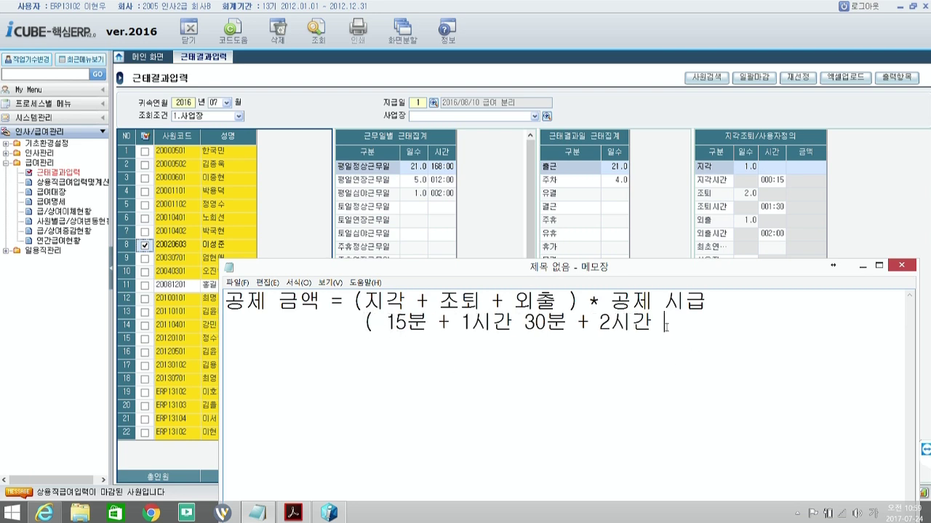
pyautogui.write(') * ')
pyautogui.write(' 6')
pyautogui.write(',300')
# Write the calculation in decimal hours as "(0.25 + 1.5 + 2) * 6,300" with "= 23,625" on the line below
pyautogui.write('(')
pyautogui.write('0.25')
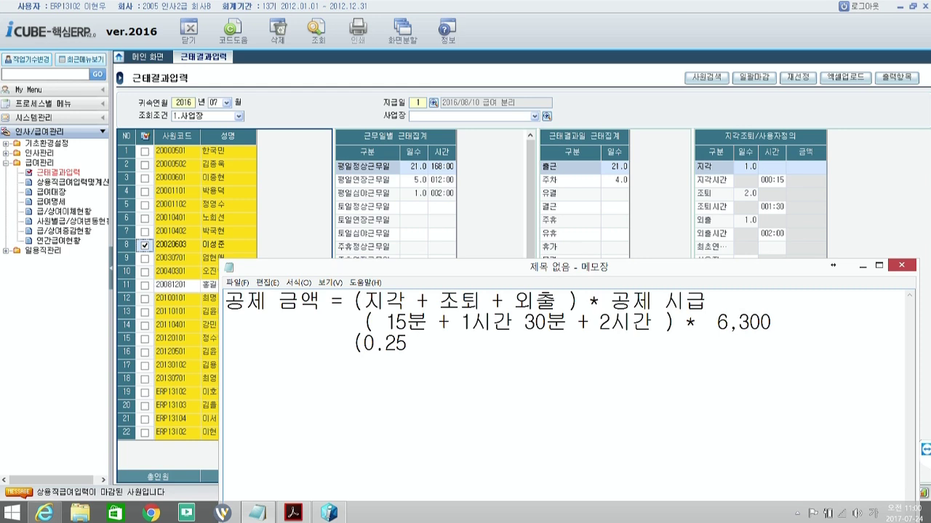
pyautogui.write('+ 1.5 + 2) * ')
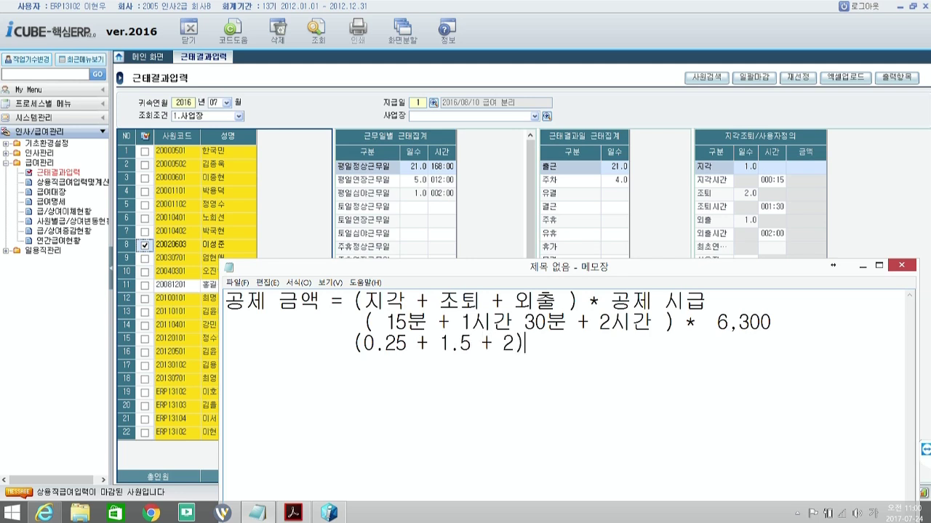
pyautogui.write('6,300')
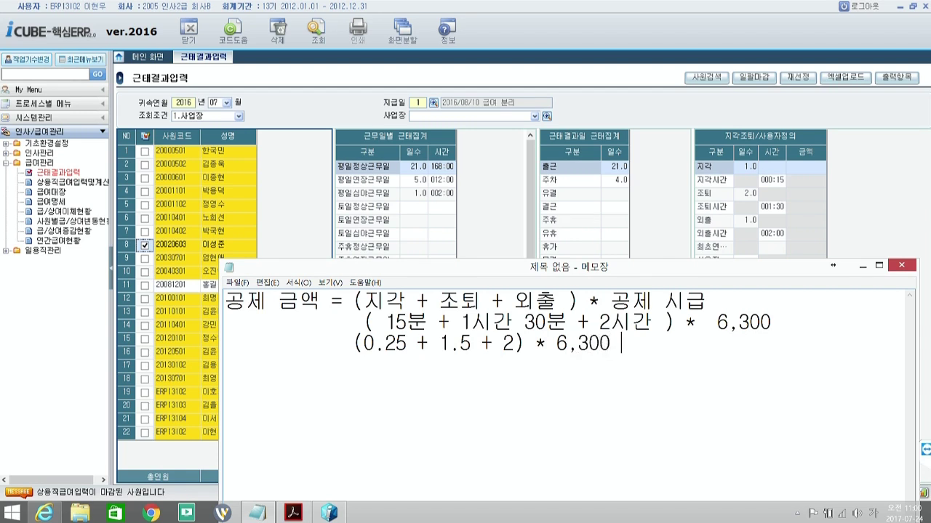
pyautogui.write('           =')
pyautogui.write('23,625')
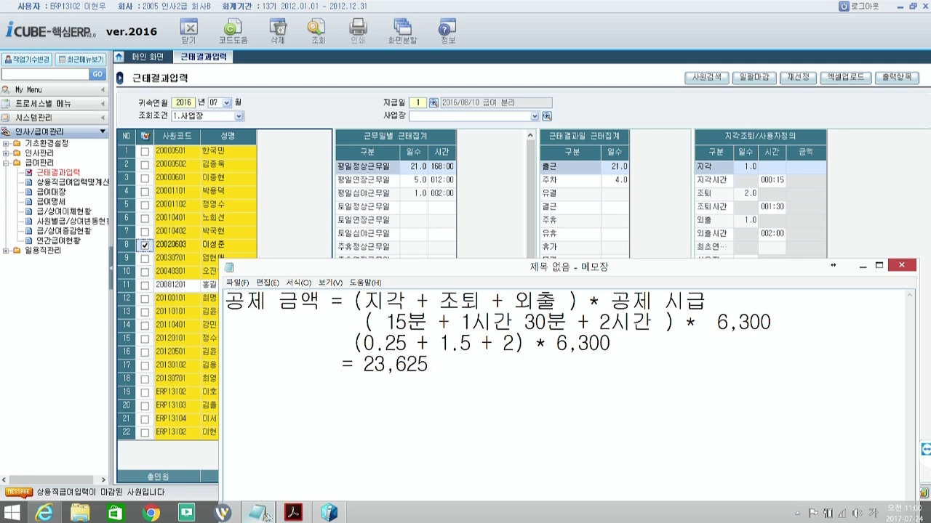
# Check the question's truncation rule in the PDF and add the truncated amount "= 23,620" below the result in Notepad
pyautogui.click(293, 514)
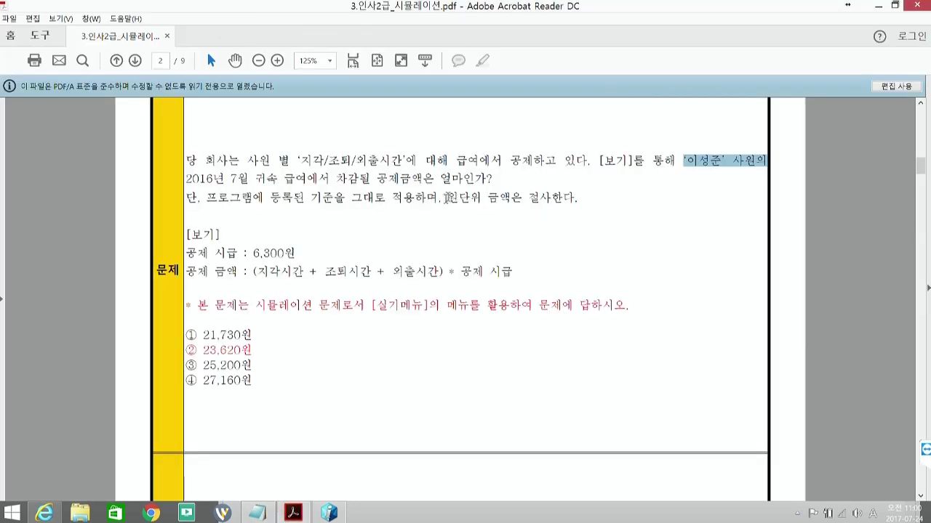
pyautogui.click(273, 517)
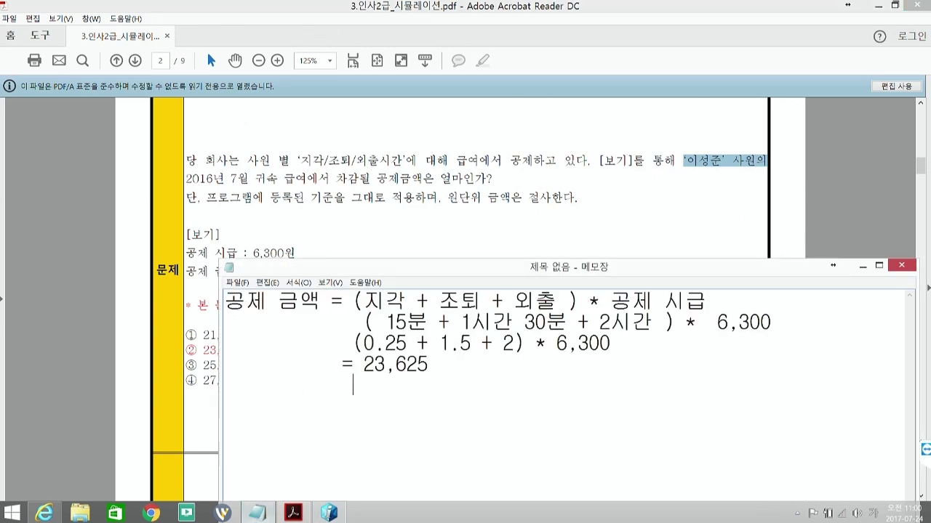
pyautogui.write('= 23,620')
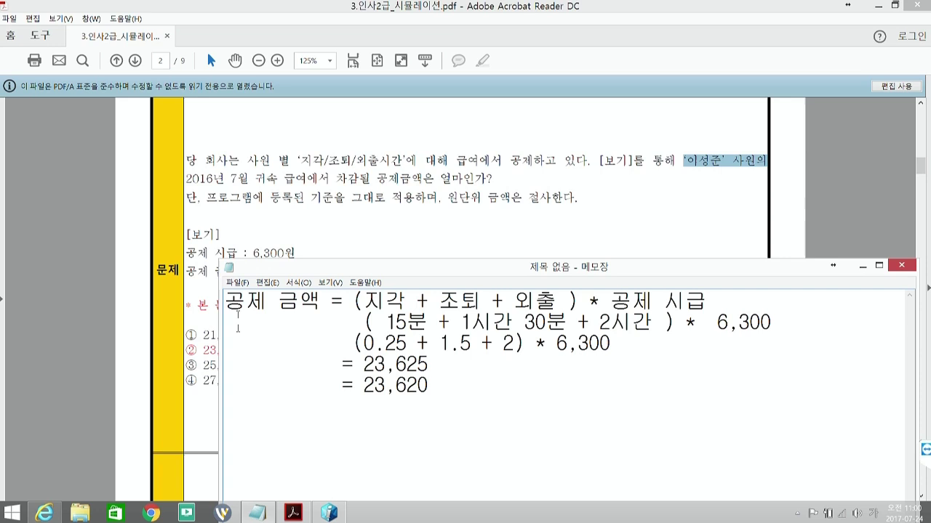
# Go to the question on page 3 of the PDF and read its 인사/급여환경설정 answer options, highlighting "바르게 이해하고"
pyautogui.click(200, 223)
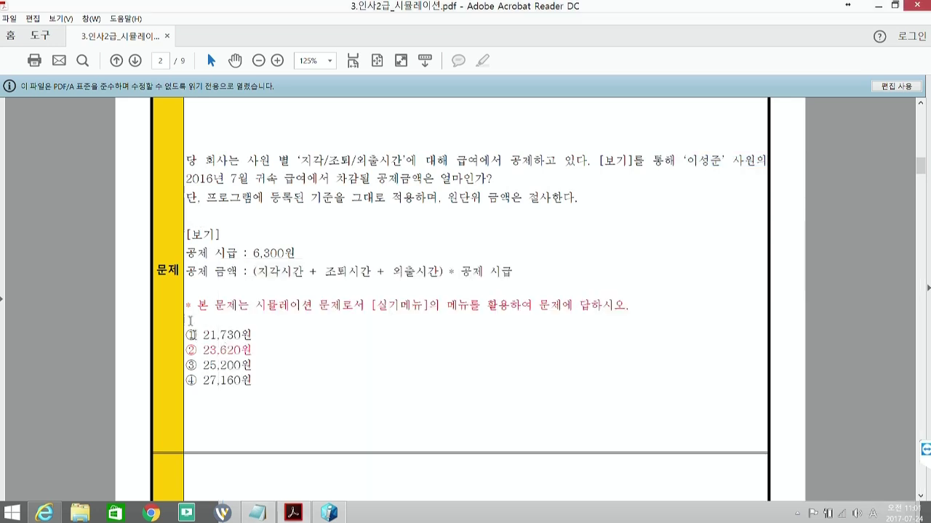
pyautogui.click(135, 61)
pyautogui.scroll(-3, 294, 266)
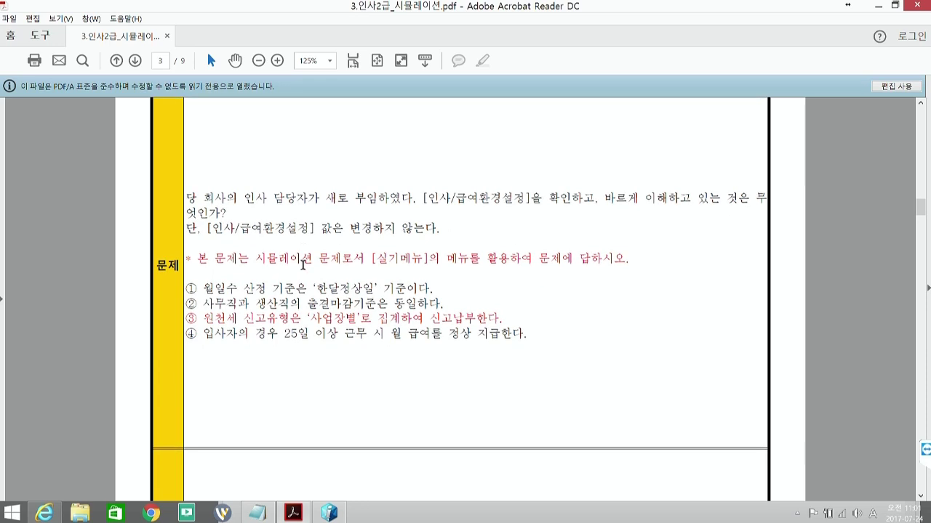
pyautogui.scroll(-1, 303, 265)
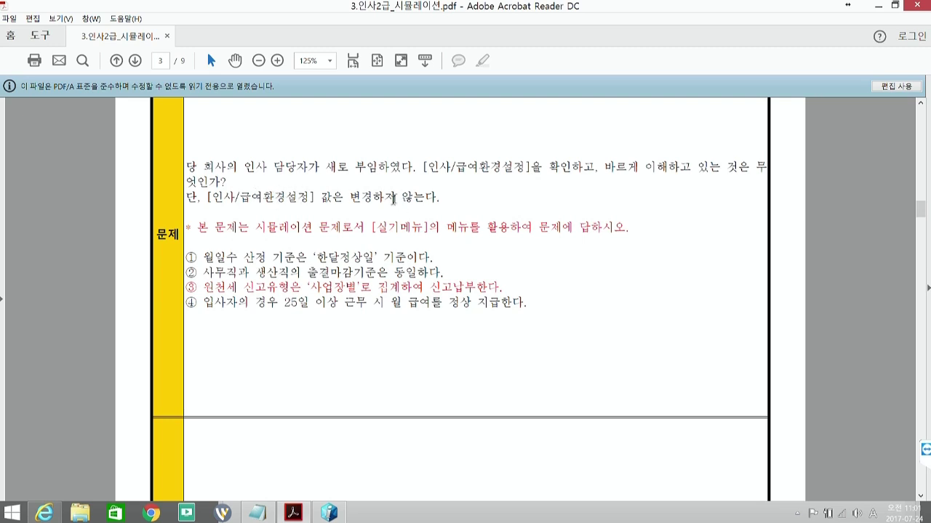
pyautogui.moveTo(607, 168); pyautogui.dragTo(689, 168)
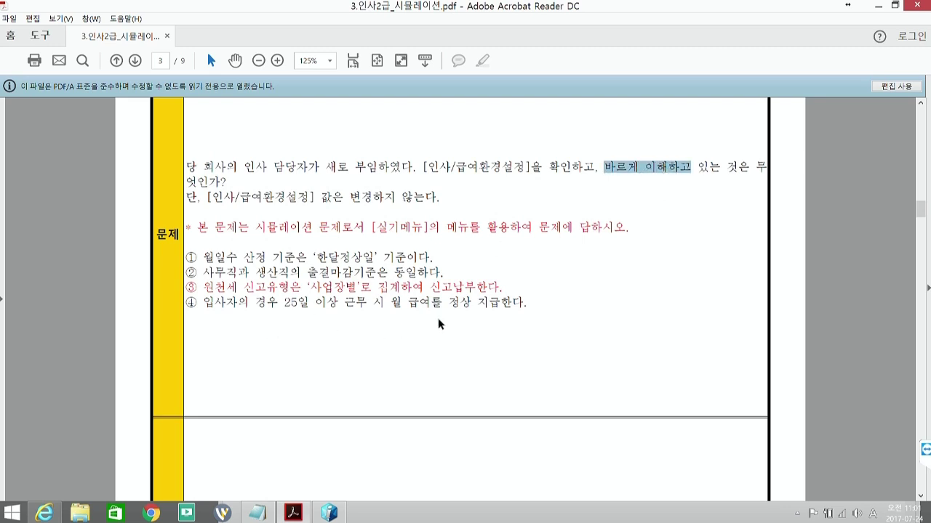
pyautogui.scroll(-3, 469, 304)
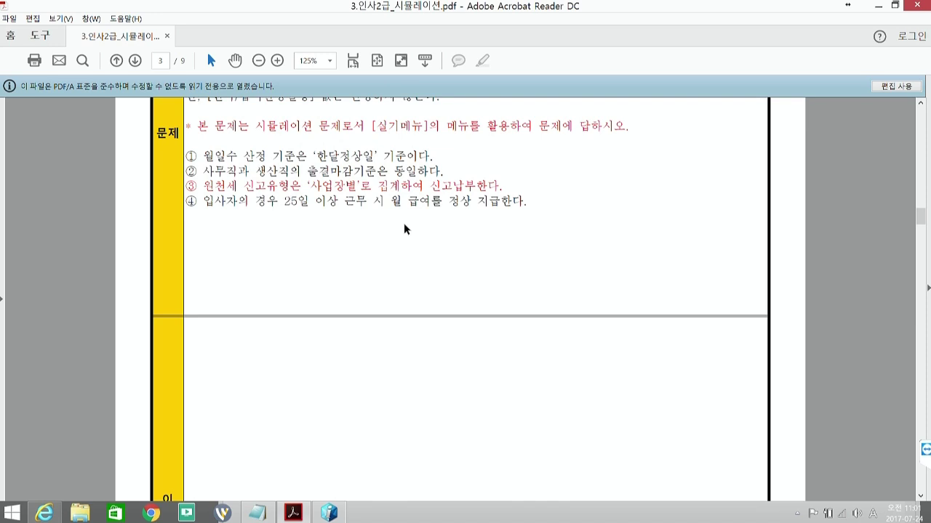
pyautogui.scroll(1, 404, 223)
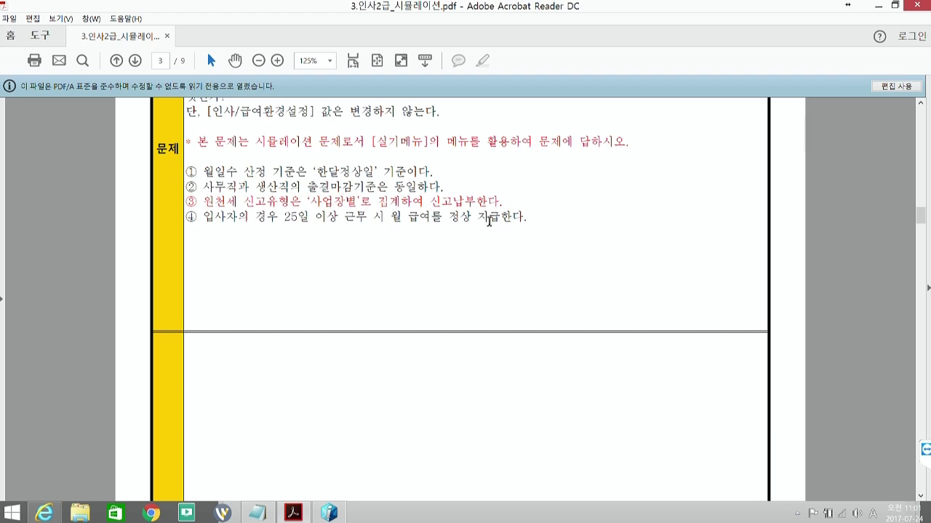
# Switch to iCUBE and open 인사/급여환경설정 under 기초환경설정
pyautogui.click(329, 513)
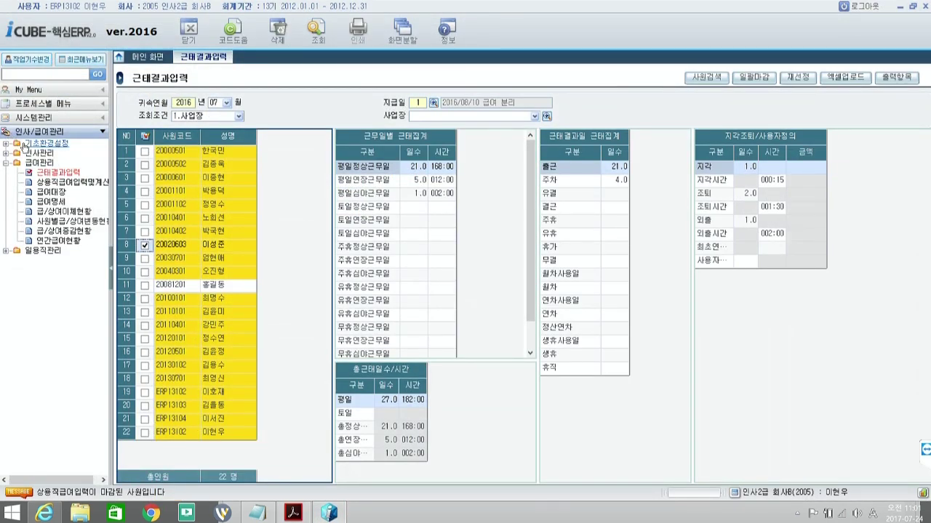
pyautogui.click(30, 144)
pyautogui.click(5, 163)
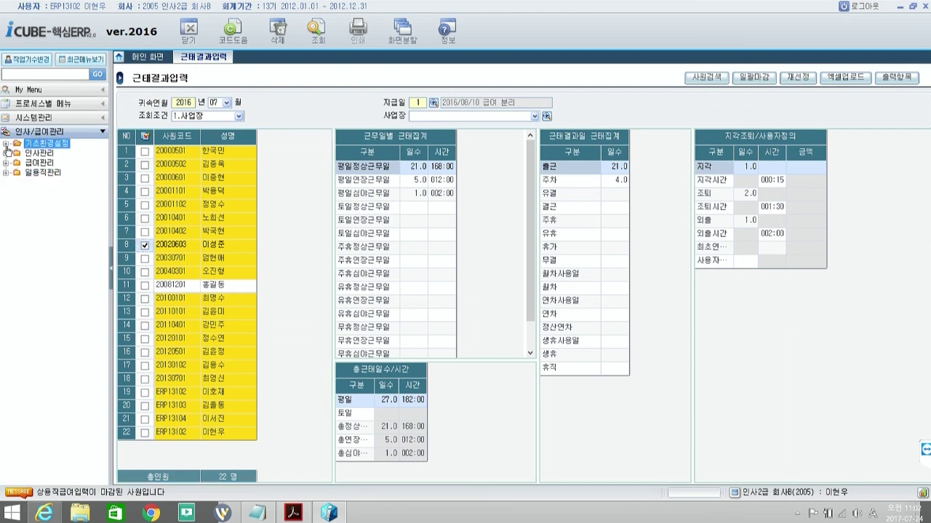
pyautogui.click(6, 143)
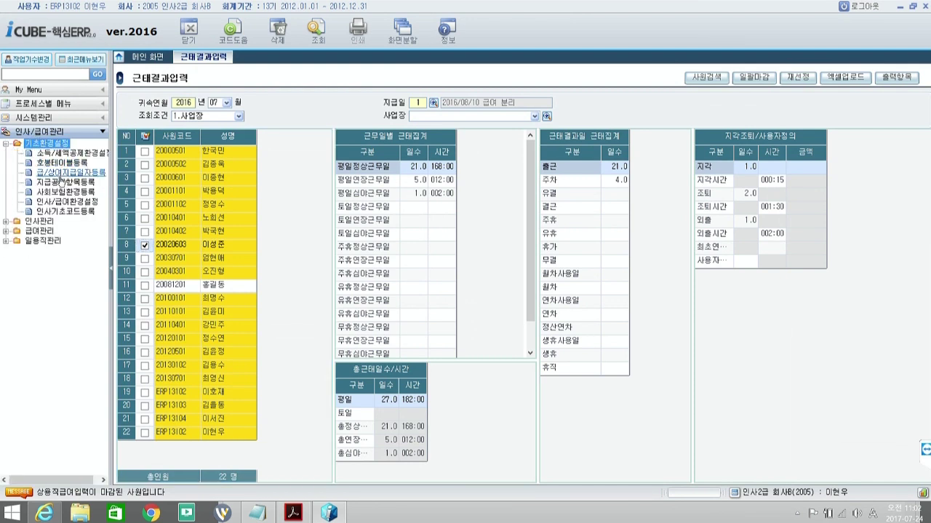
pyautogui.click(64, 204)
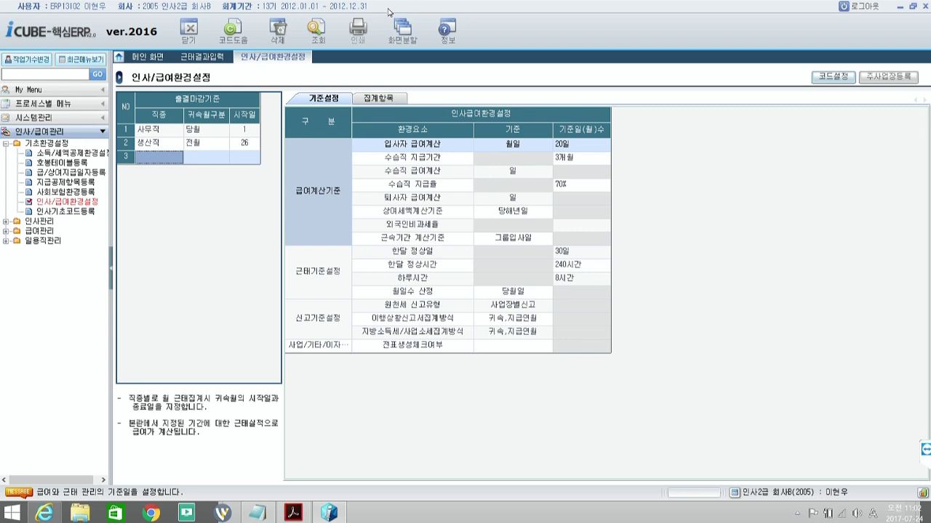
# Arrange the PDF and iCUBE windows side by side so the answer options and the 기준설정 table can be compared, highlighting option ①
pyautogui.click(293, 514)
pyautogui.doubleClick(517, 10)
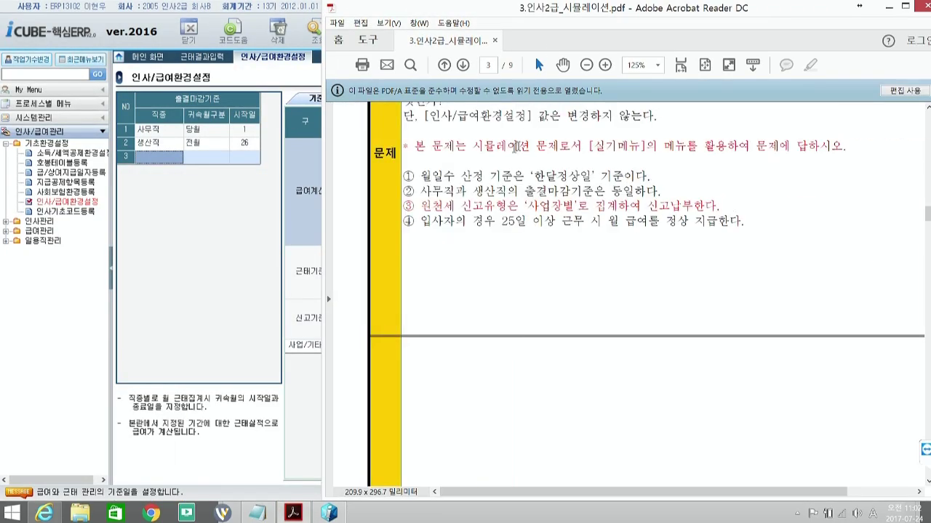
pyautogui.moveTo(419, 175); pyautogui.dragTo(590, 179)
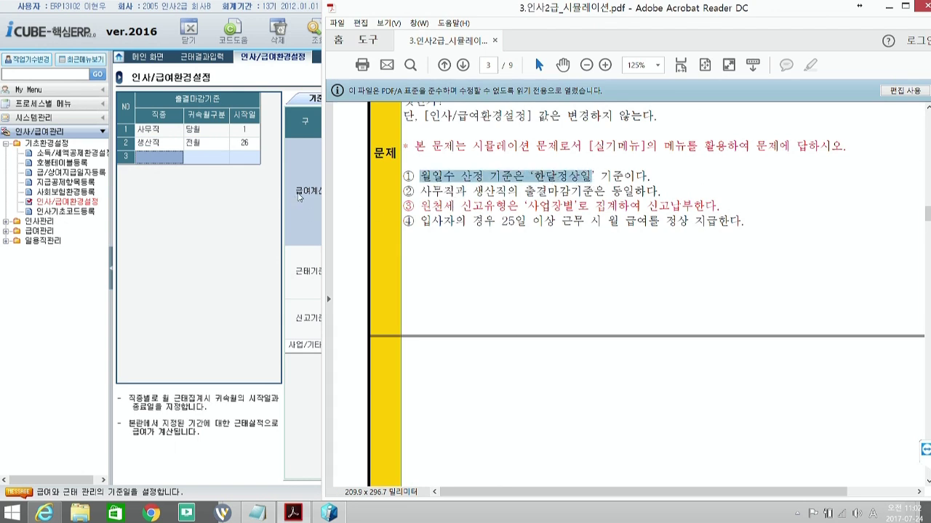
pyautogui.click(298, 197)
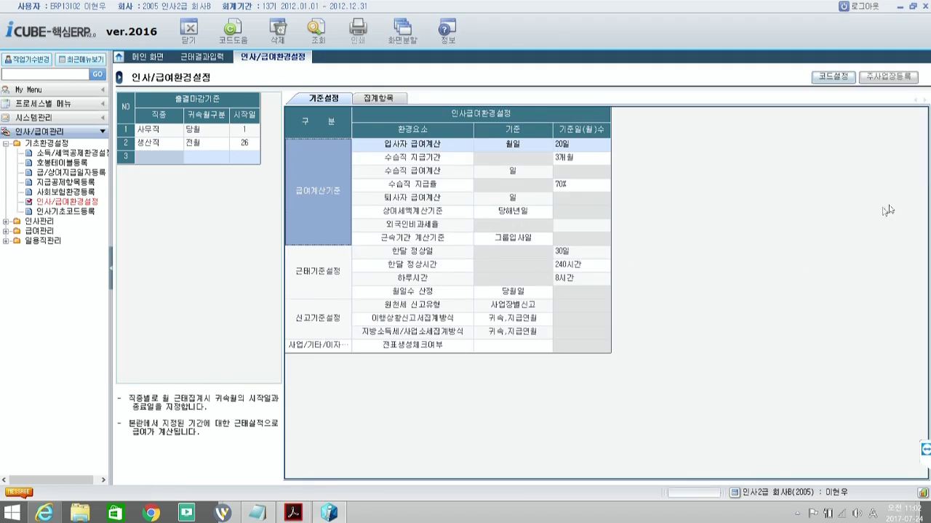
pyautogui.click(912, 6)
pyautogui.moveTo(483, 56); pyautogui.dragTo(213, 30)
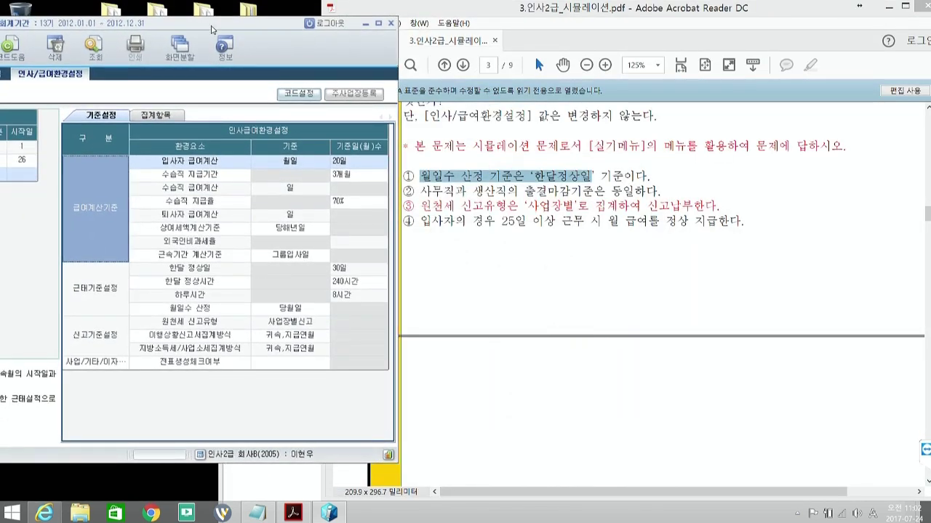
pyautogui.moveTo(213, 30); pyautogui.dragTo(211, 29)
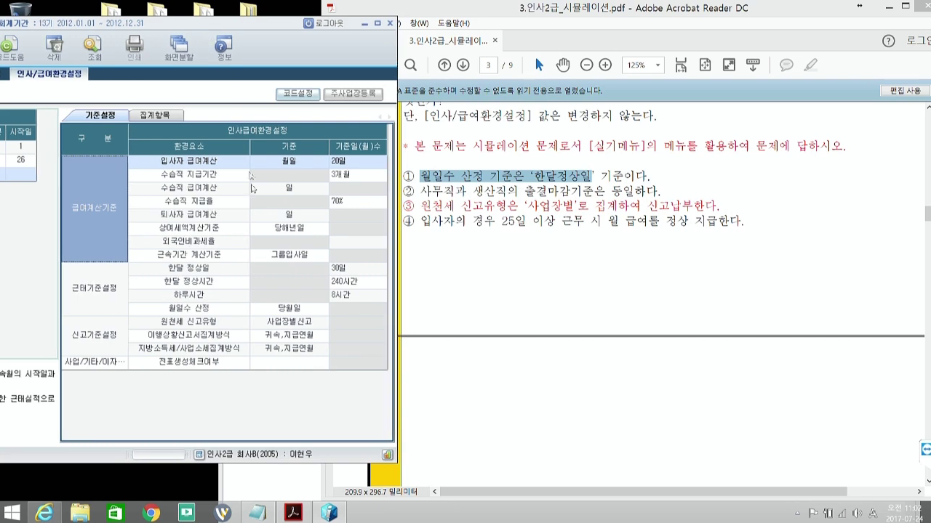
# Check the 월일수 산정, 출결마감기준 and 원천세 신고유형 settings against the answer options, and highlight option ③ in the PDF
pyautogui.click(305, 311)
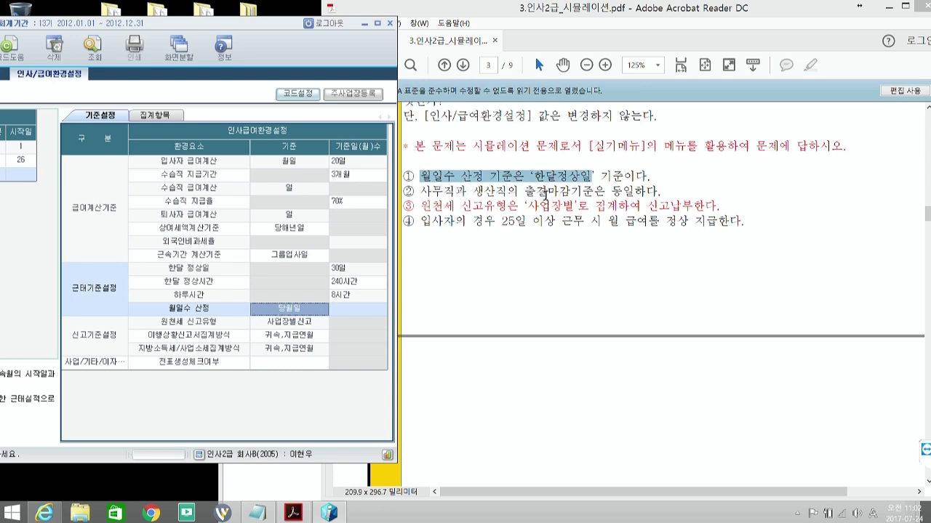
pyautogui.click(556, 193)
pyautogui.moveTo(234, 31); pyautogui.dragTo(428, 34)
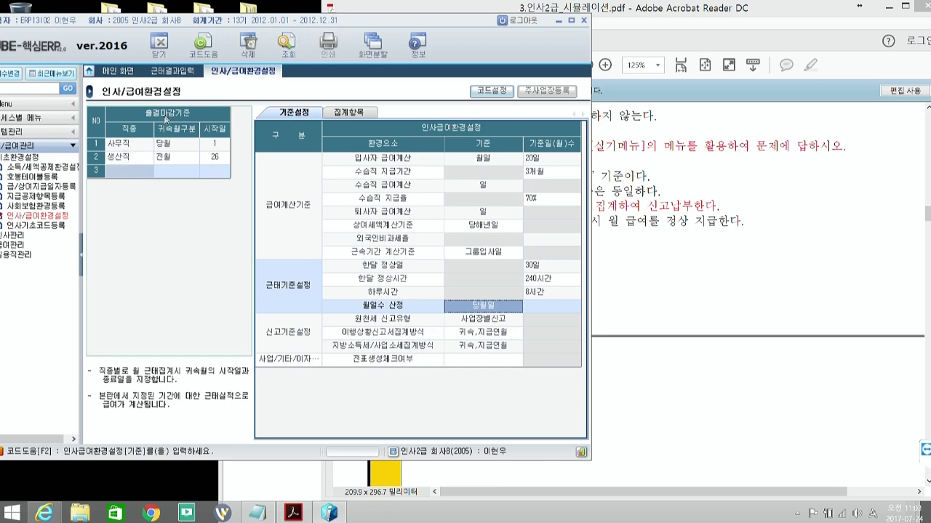
pyautogui.moveTo(347, 25); pyautogui.dragTo(151, 26)
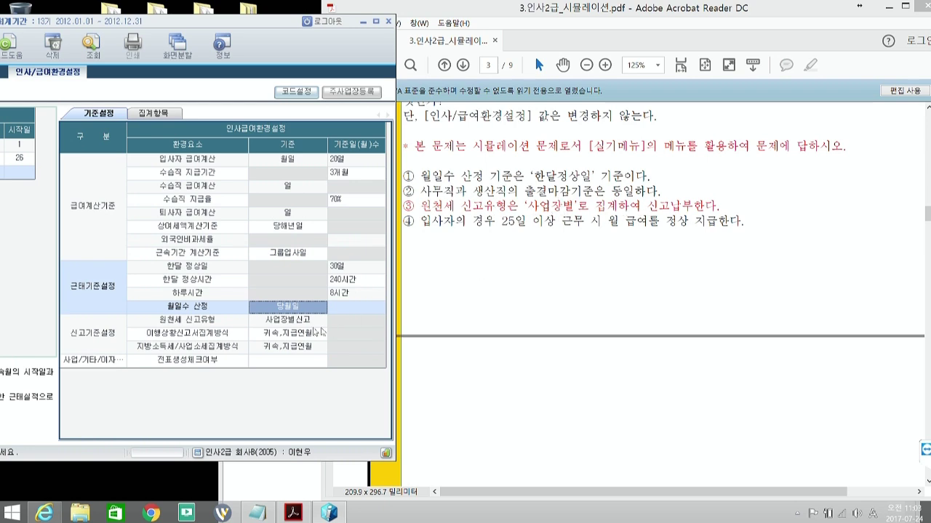
pyautogui.click(210, 323)
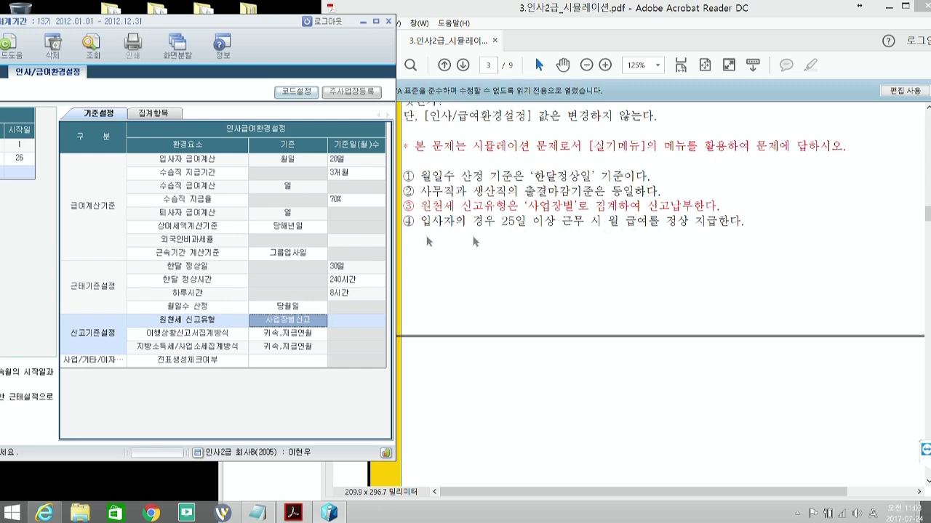
pyautogui.click(424, 209)
pyautogui.moveTo(420, 206); pyautogui.dragTo(719, 207)
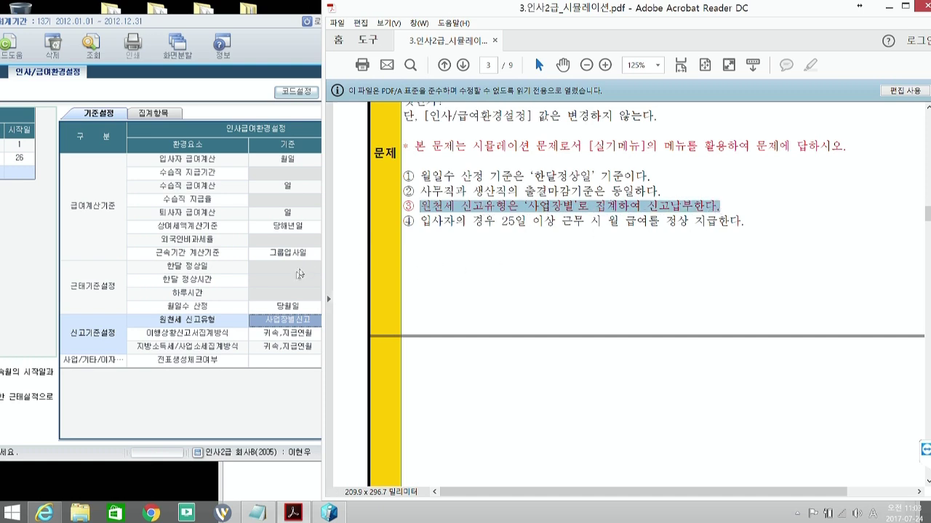
# Go to page 4 of the PDF and read the question on July 2016 taxable pay and income tax
pyautogui.click(462, 69)
pyautogui.moveTo(434, 14)
pyautogui.mouseDown()
pyautogui.moveTo(382, 15)
pyautogui.moveTo(420, 15)
pyautogui.mouseUp()
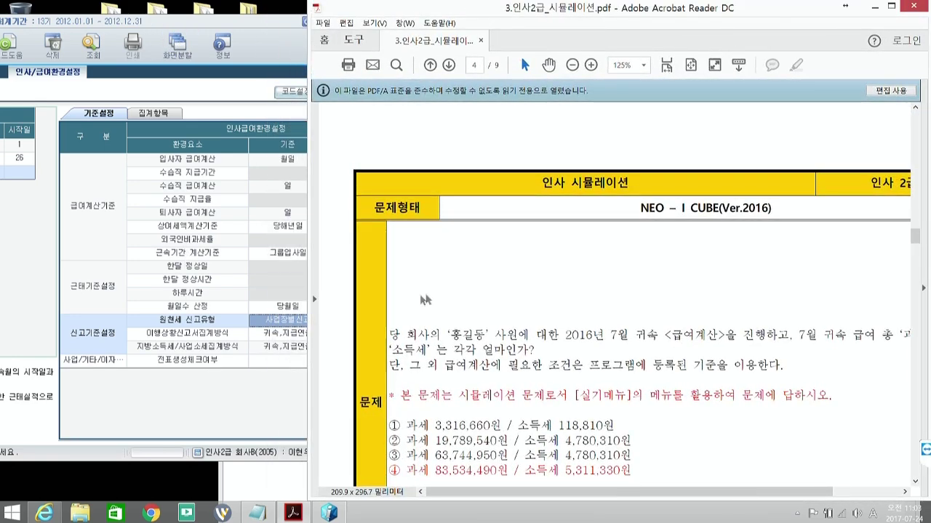
pyautogui.scroll(-3, 428, 302)
pyautogui.scroll(-1, 436, 305)
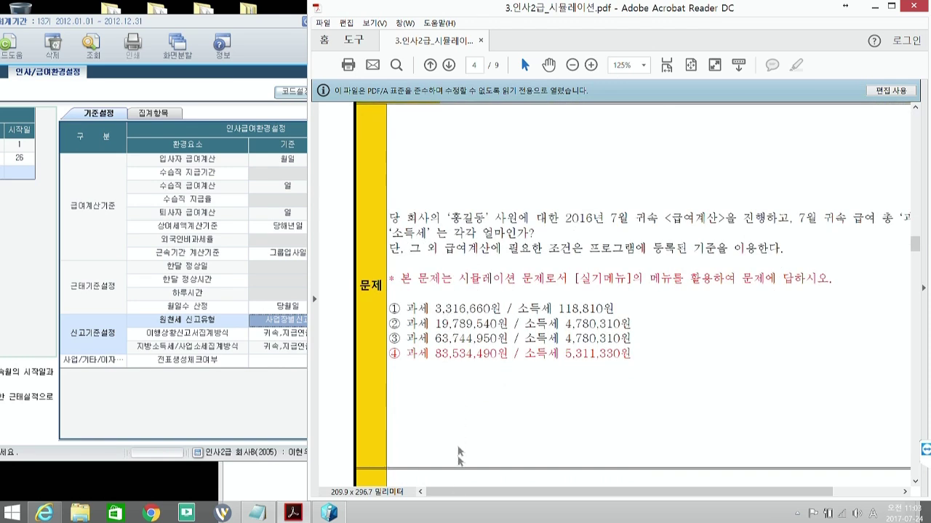
pyautogui.moveTo(458, 494); pyautogui.dragTo(487, 497)
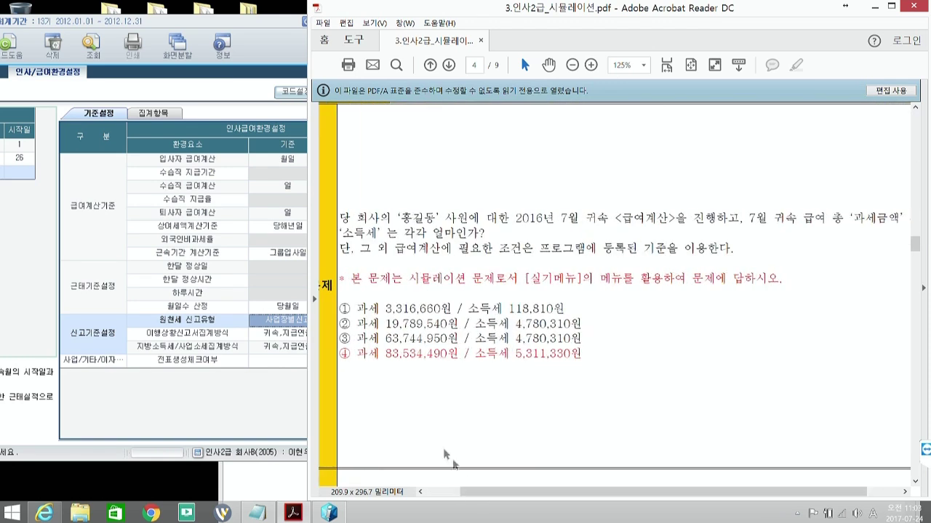
pyautogui.scroll(-1, 427, 271)
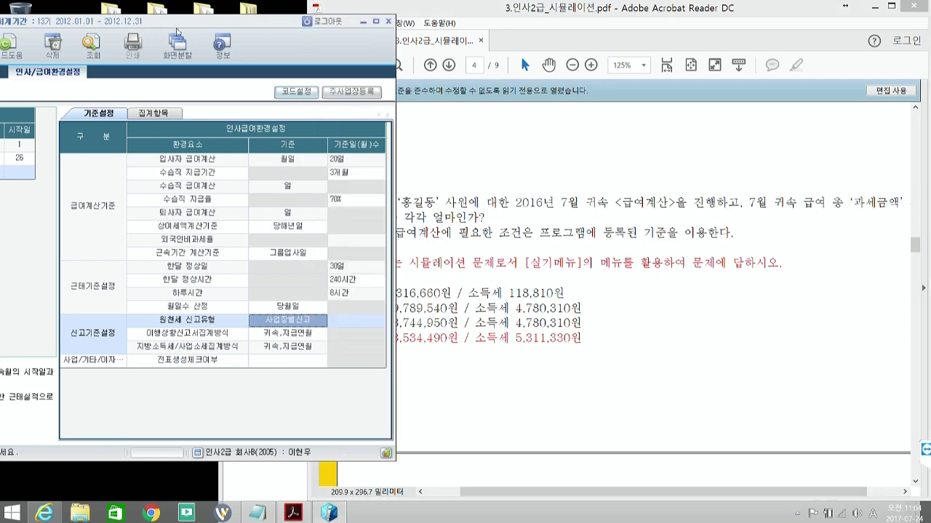
# Bring the iCUBE window fully into view and open 상용직급여입력및계산 under 급여관리
pyautogui.moveTo(182, 32); pyautogui.dragTo(451, 24)
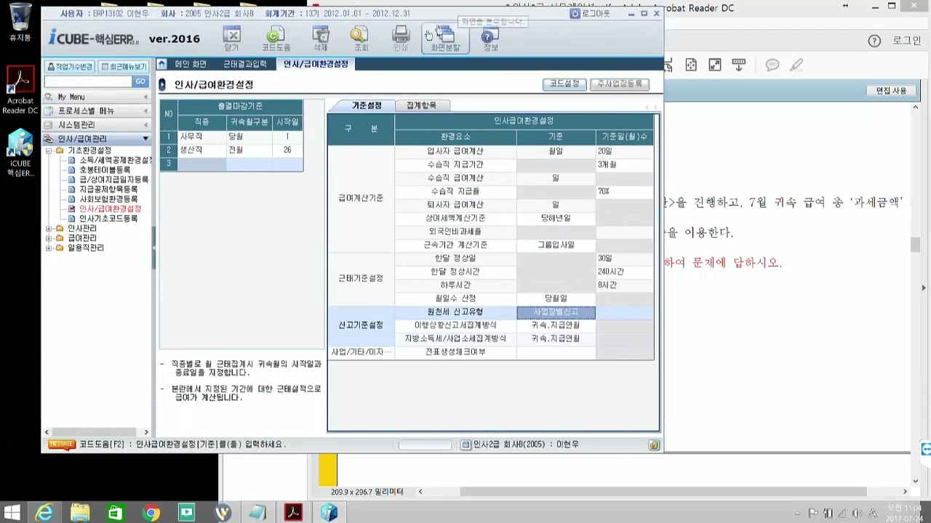
pyautogui.click(48, 151)
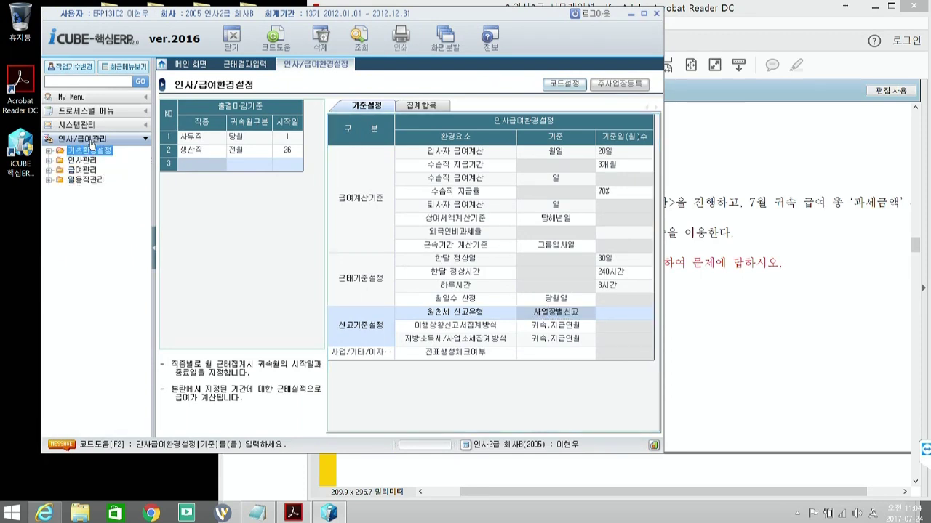
pyautogui.click(49, 170)
pyautogui.click(74, 172)
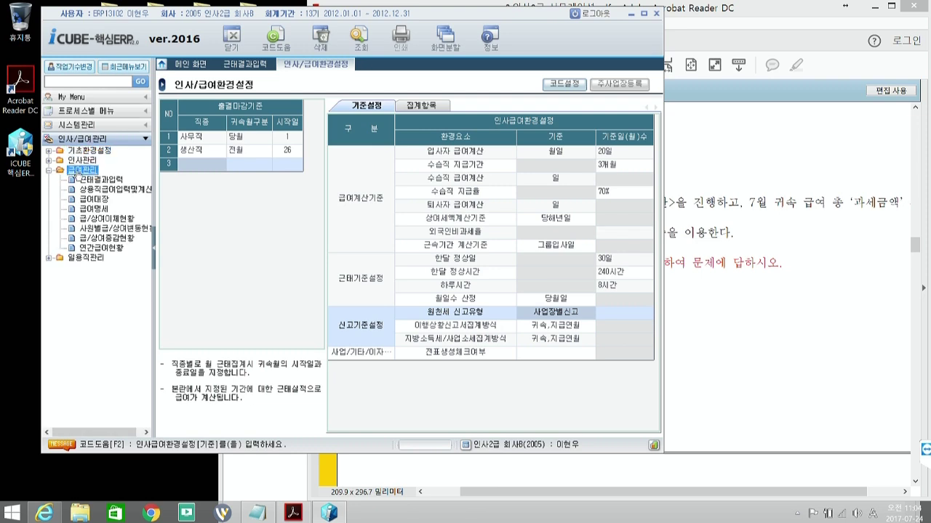
pyautogui.click(115, 190)
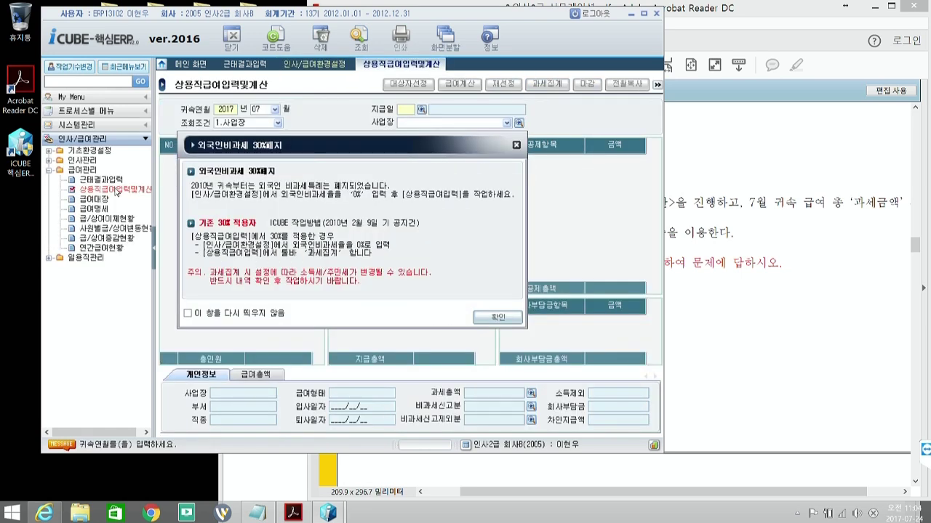
# Dismiss the notices, set 귀속연월 to 2016년 07월, choose 지급일 1 (2016/08/10 급여 분리) and load the employee payroll list
pyautogui.click(493, 319)
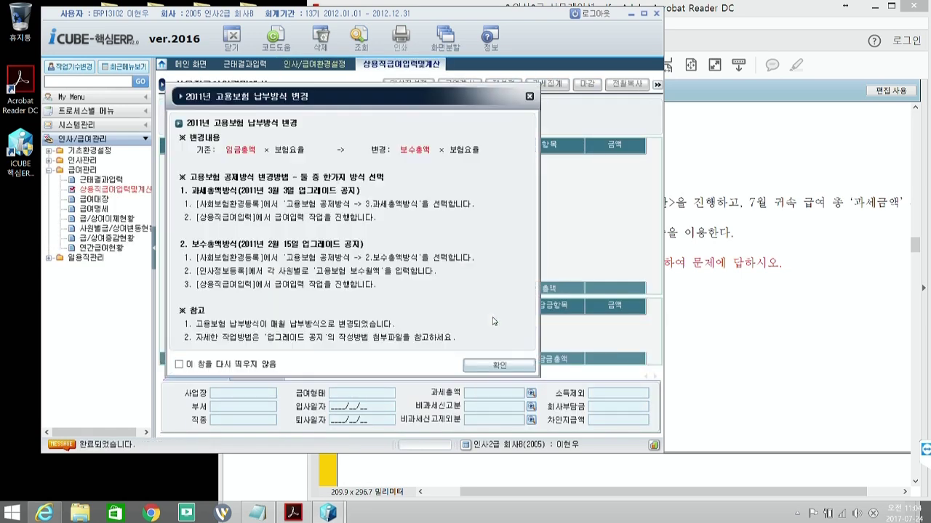
pyautogui.click(496, 365)
pyautogui.moveTo(342, 16); pyautogui.dragTo(363, 233)
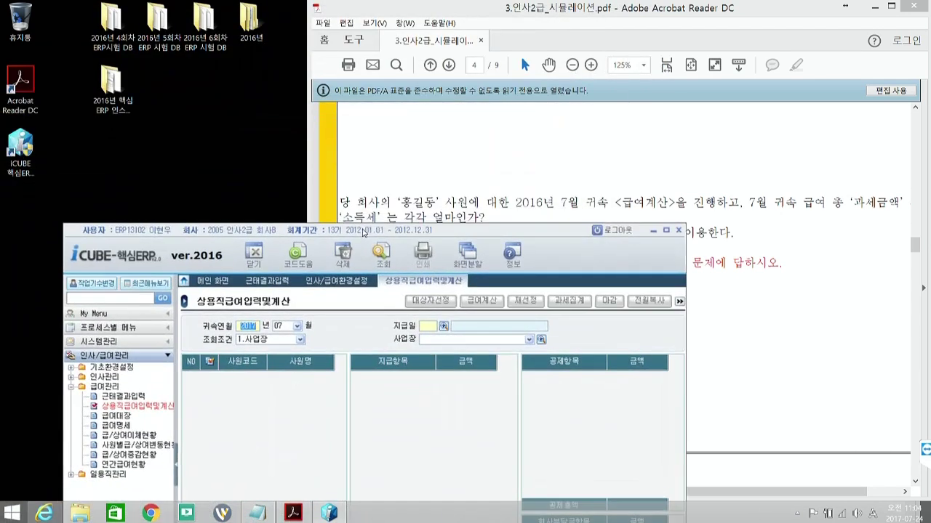
pyautogui.moveTo(494, 232); pyautogui.dragTo(441, 24)
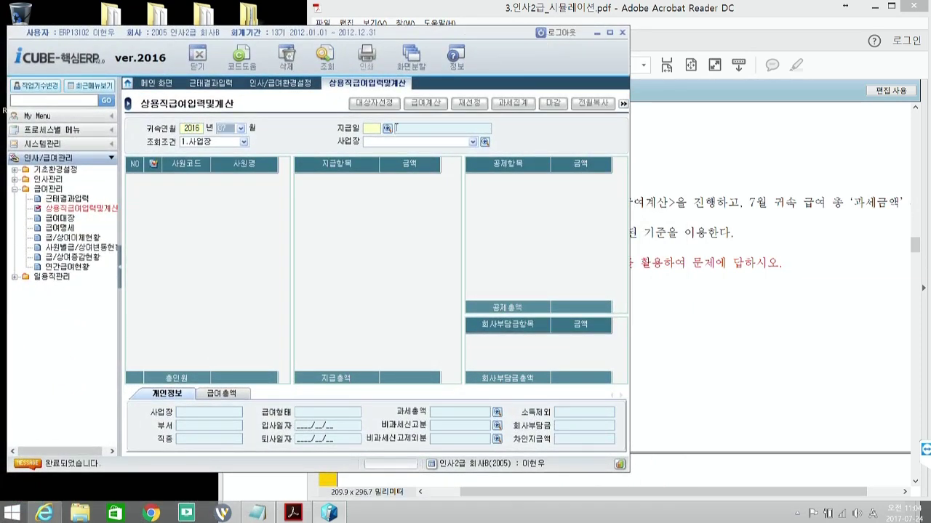
pyautogui.click(387, 129)
pyautogui.doubleClick(261, 199)
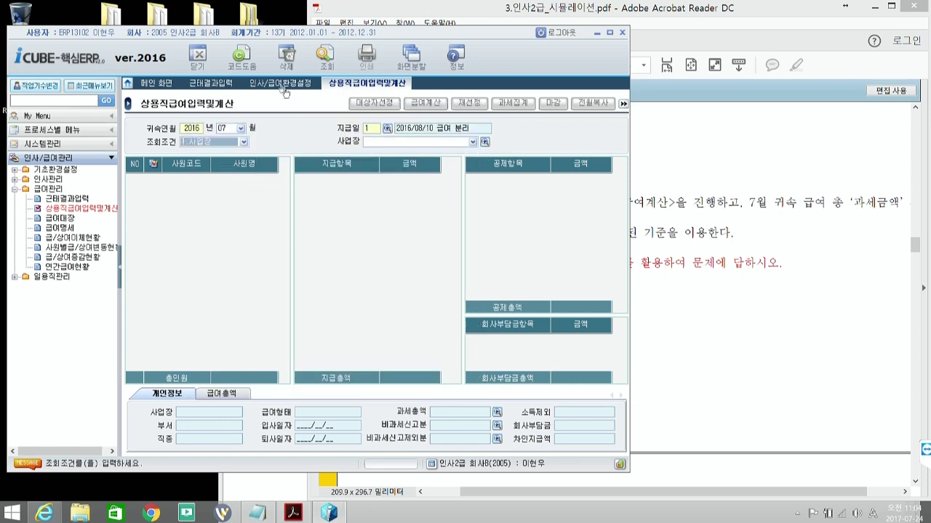
pyautogui.click(325, 56)
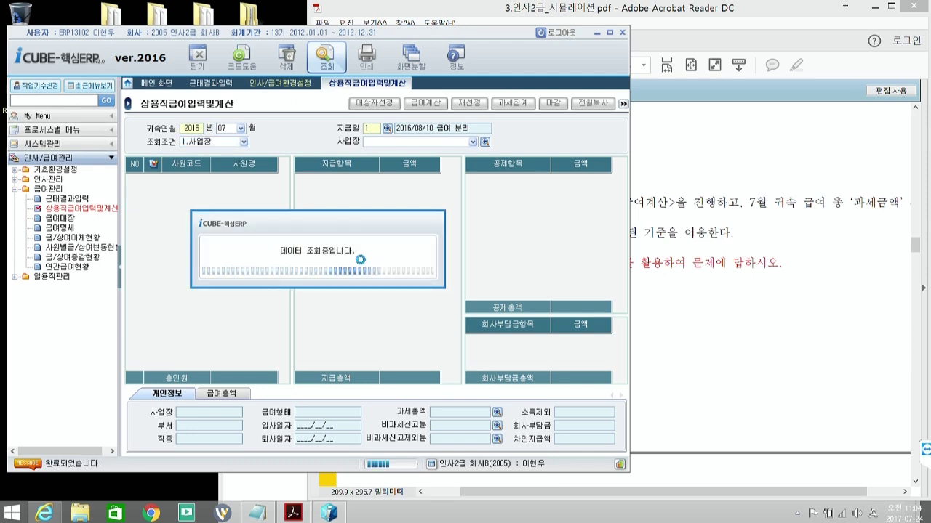
# Cancel the payroll closing (마감취소) for all employees listed for the July 2016 payment
pyautogui.moveTo(368, 32); pyautogui.dragTo(261, 3)
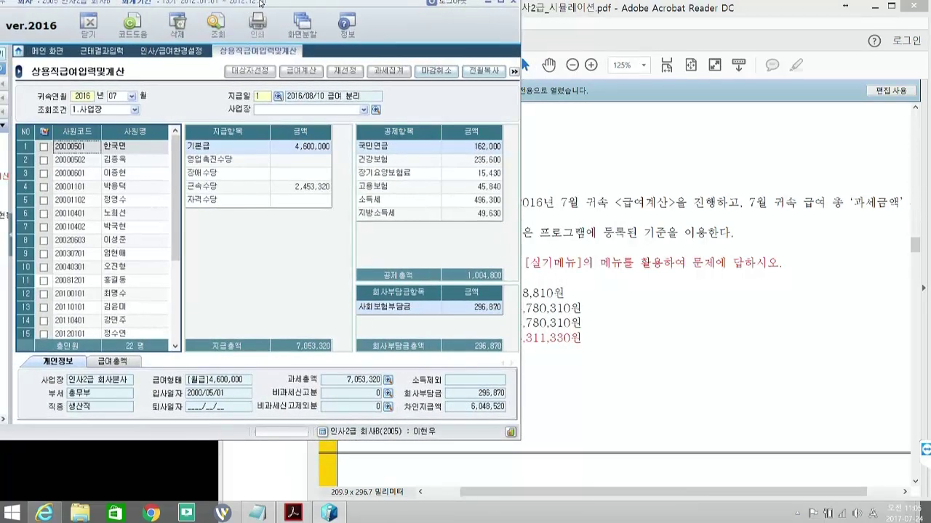
pyautogui.click(436, 71)
pyautogui.click(196, 256)
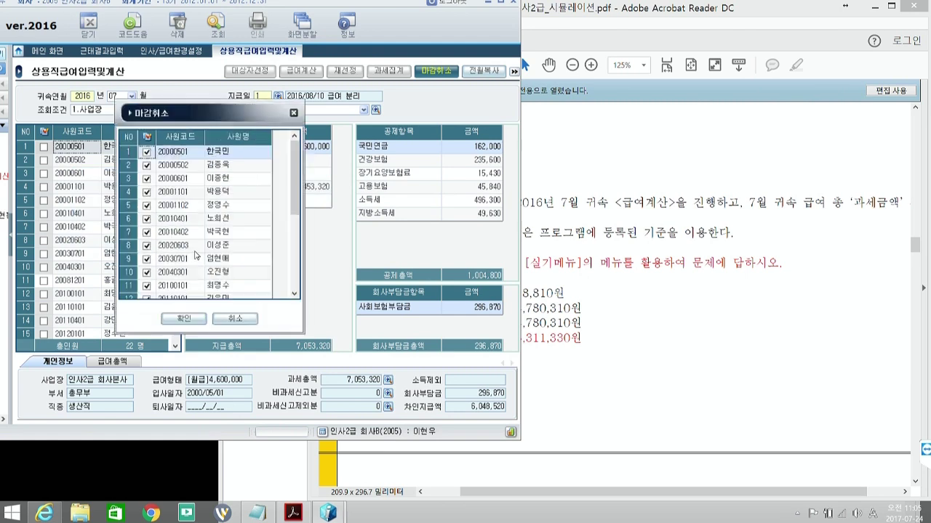
pyautogui.click(198, 321)
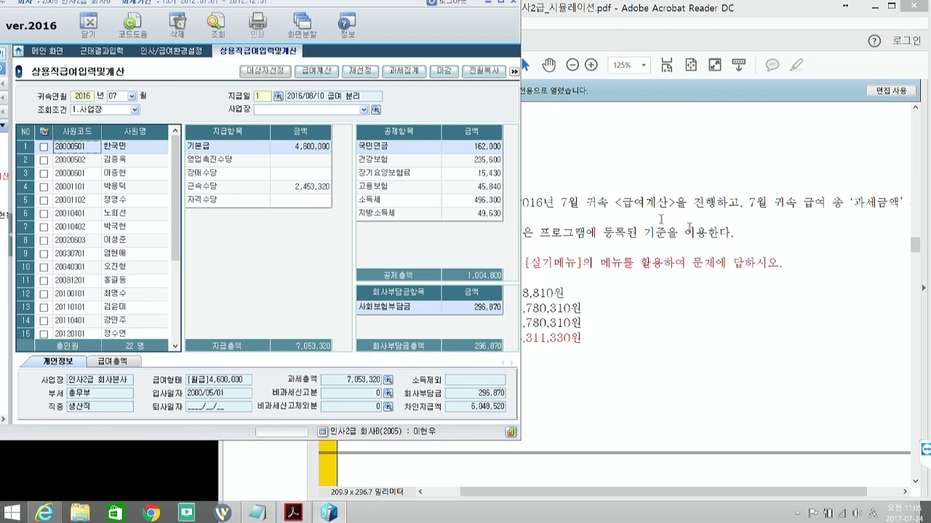
# Run 급여계산 with all payment and deduction items for only the employee named in the PDF question
pyautogui.moveTo(340, 9); pyautogui.dragTo(167, 41)
pyautogui.click(483, 204)
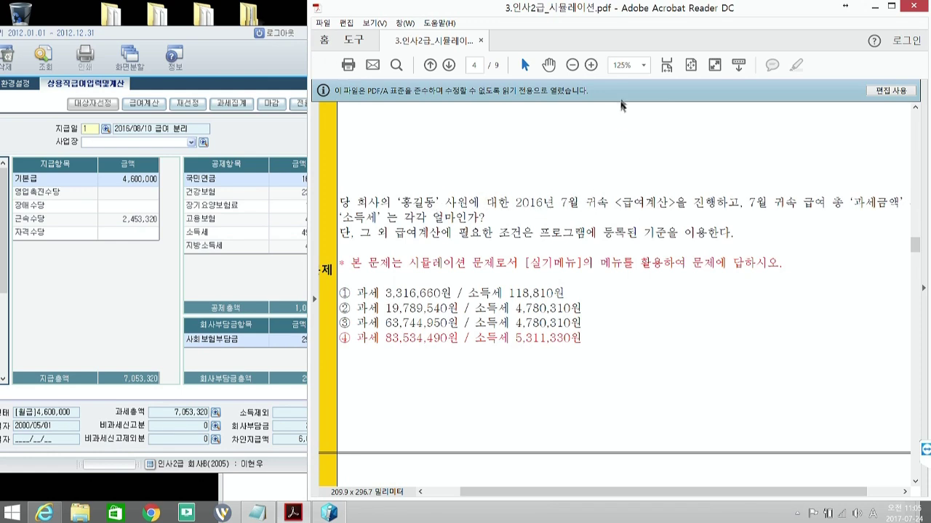
pyautogui.click(216, 40)
pyautogui.moveTo(209, 40); pyautogui.dragTo(466, 5)
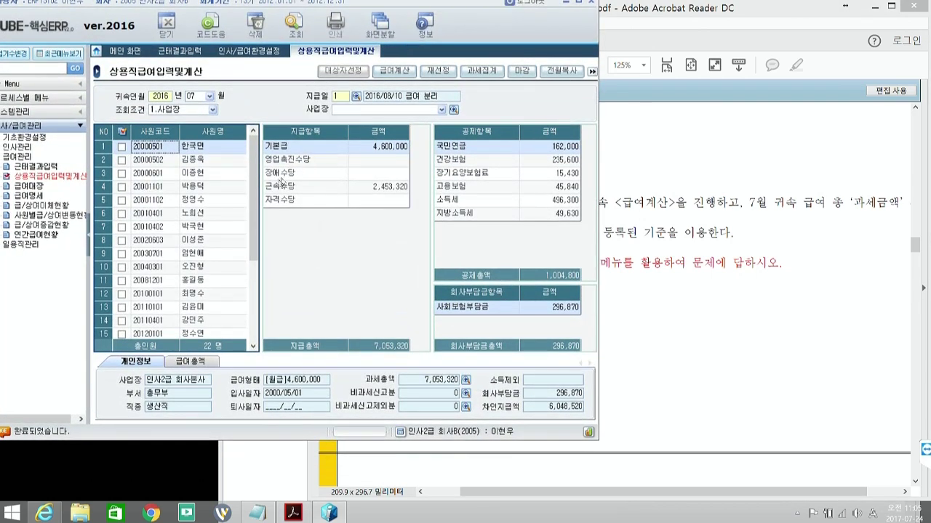
pyautogui.scroll(-1, 260, 195)
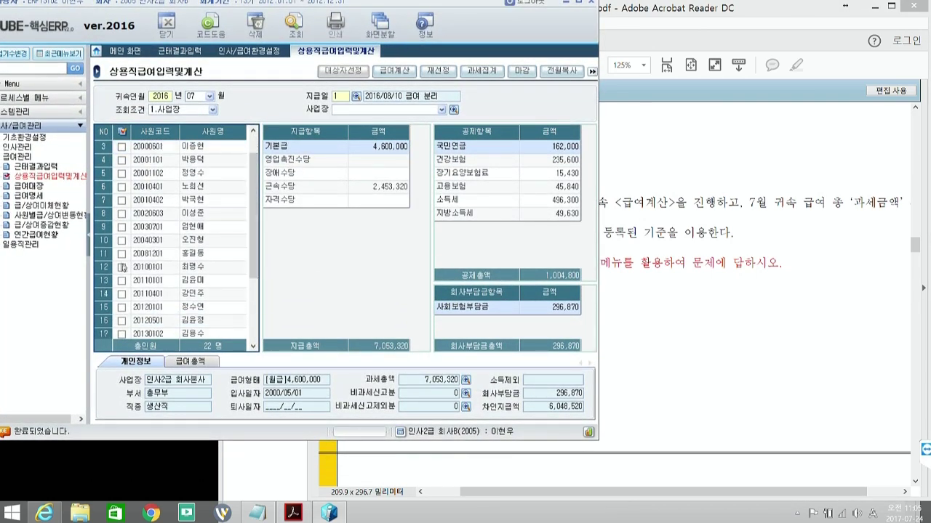
pyautogui.click(122, 254)
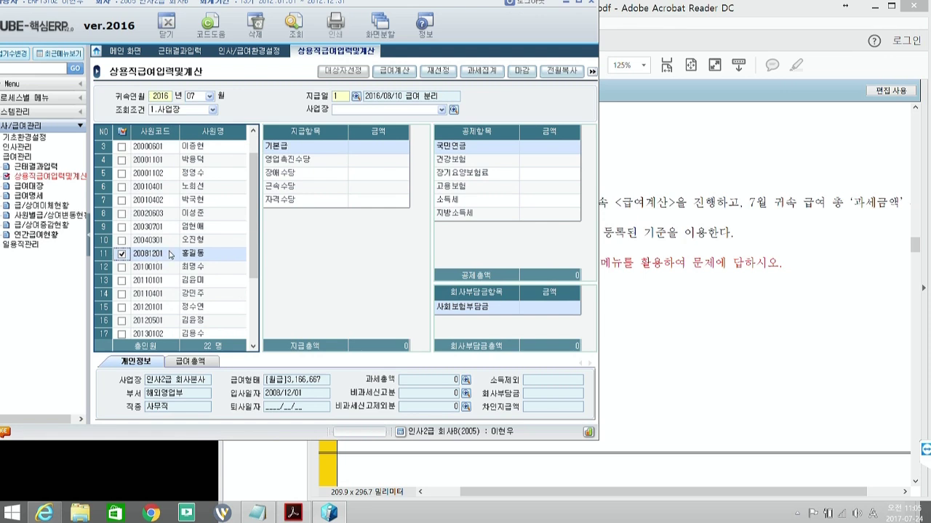
pyautogui.click(396, 71)
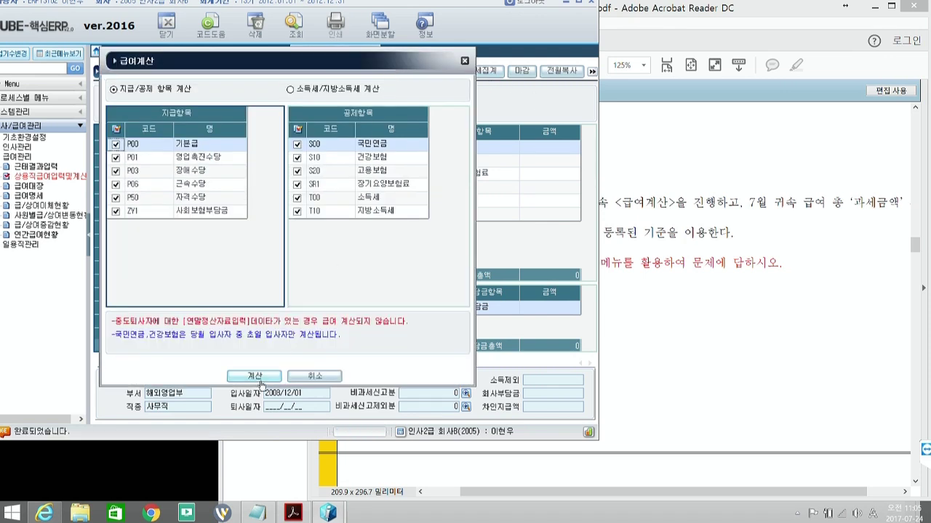
pyautogui.click(261, 380)
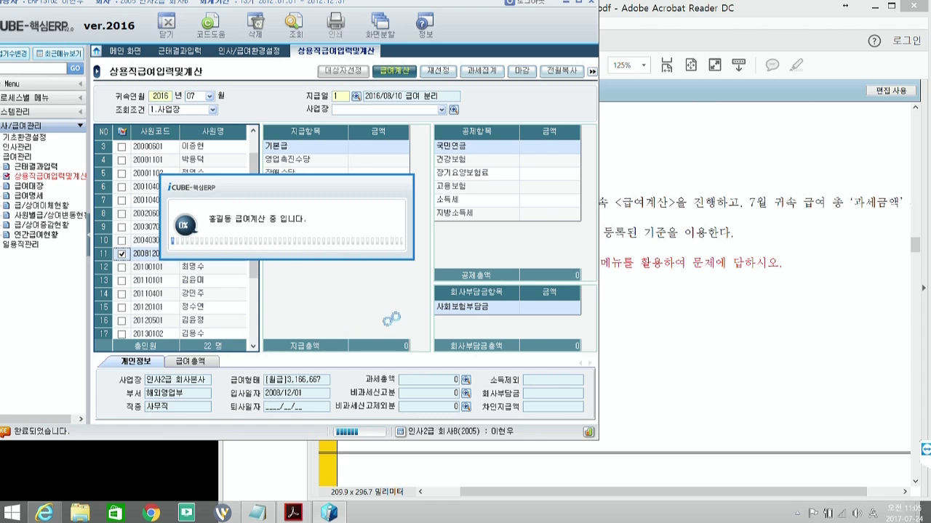
pyautogui.click(286, 254)
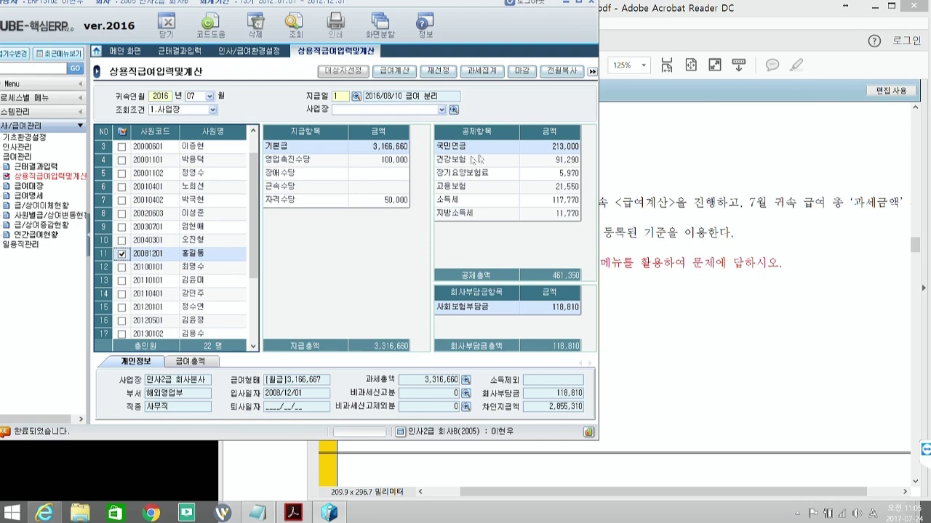
# Show the 급여총액 figures and compare total 과세 and 소득세 with the answer options in the PDF
pyautogui.moveTo(352, 3); pyautogui.dragTo(100, 25)
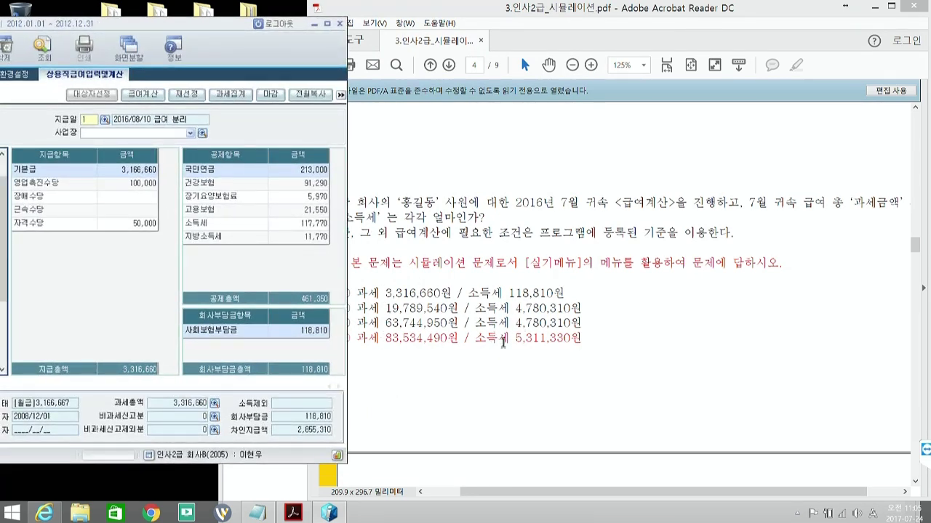
pyautogui.moveTo(209, 31); pyautogui.dragTo(529, 12)
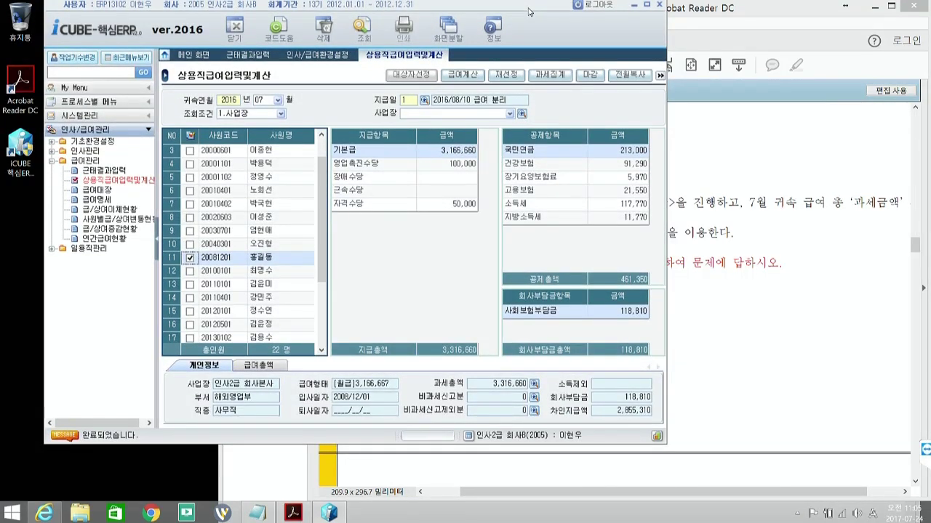
pyautogui.moveTo(529, 12); pyautogui.dragTo(552, 5)
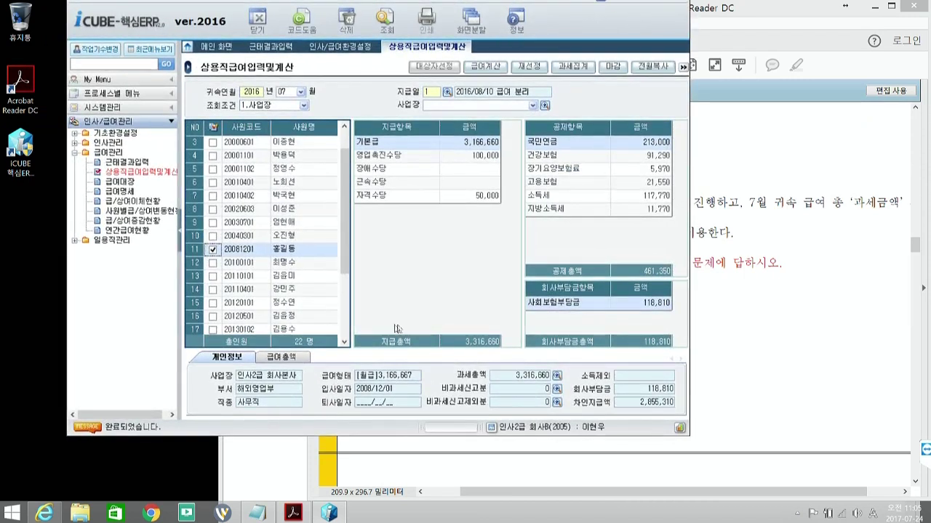
pyautogui.click(282, 357)
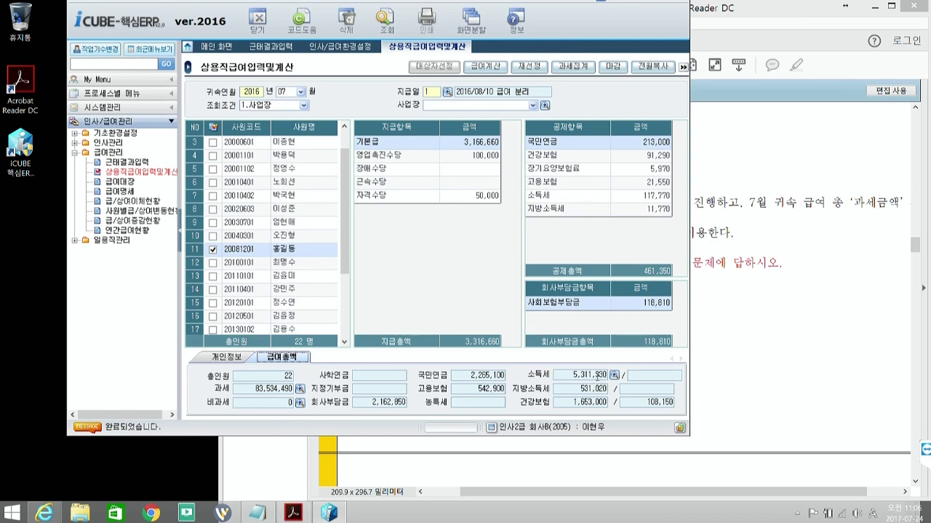
pyautogui.moveTo(586, 33); pyautogui.dragTo(283, 88)
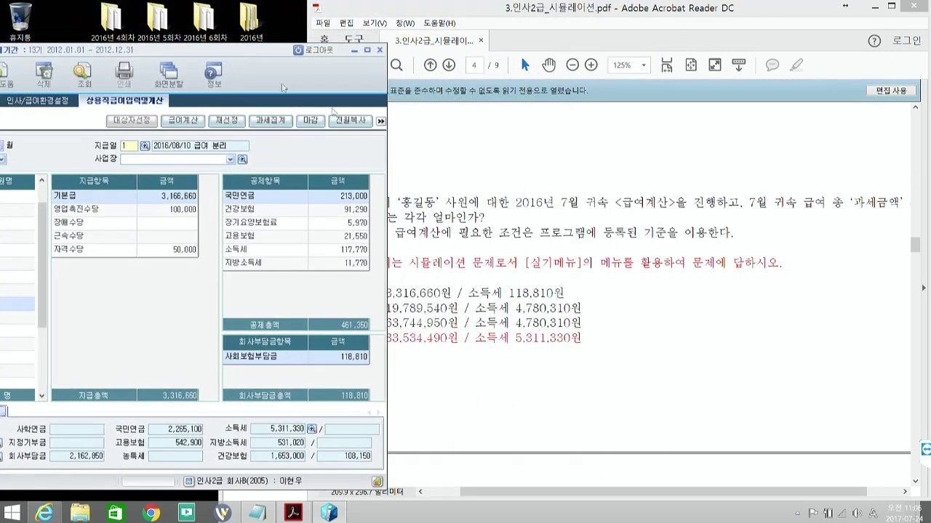
pyautogui.click(550, 338)
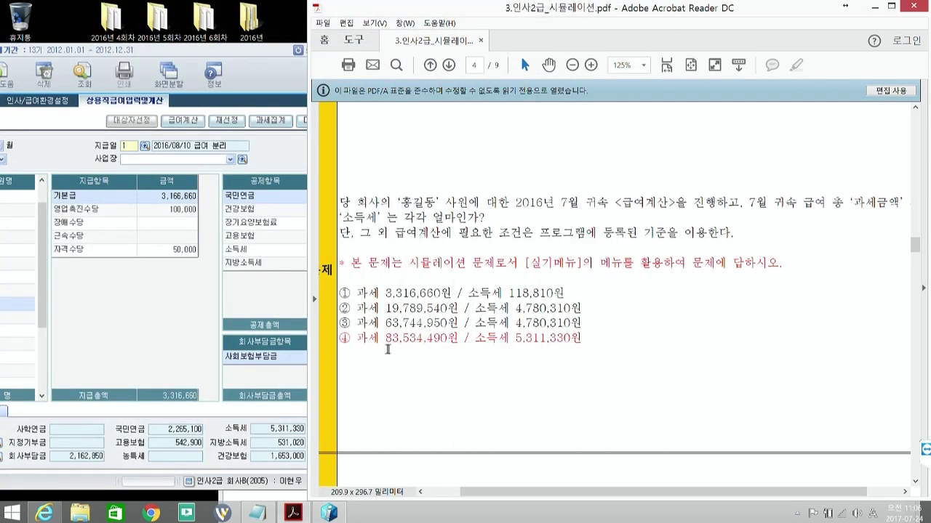
# Go to page 5 of the PDF and read the question on 특별근속수당 for long-serving employees as of 2016년 7월 23일
pyautogui.click(449, 65)
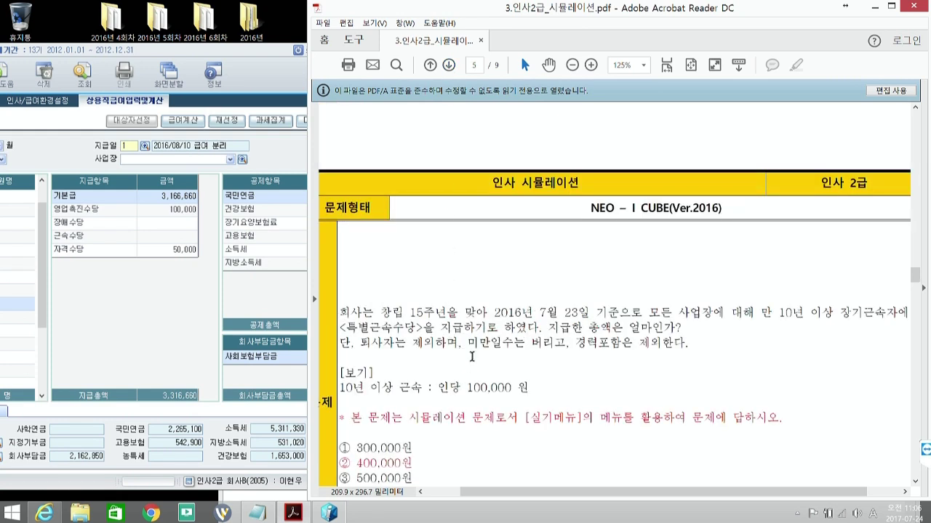
pyautogui.scroll(-3, 472, 356)
pyautogui.scroll(-1, 471, 355)
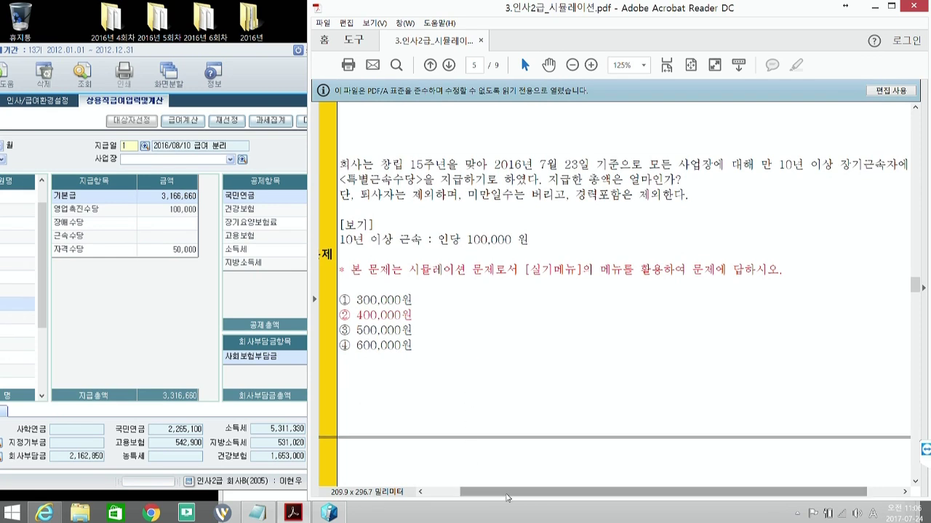
pyautogui.moveTo(507, 498); pyautogui.dragTo(511, 497)
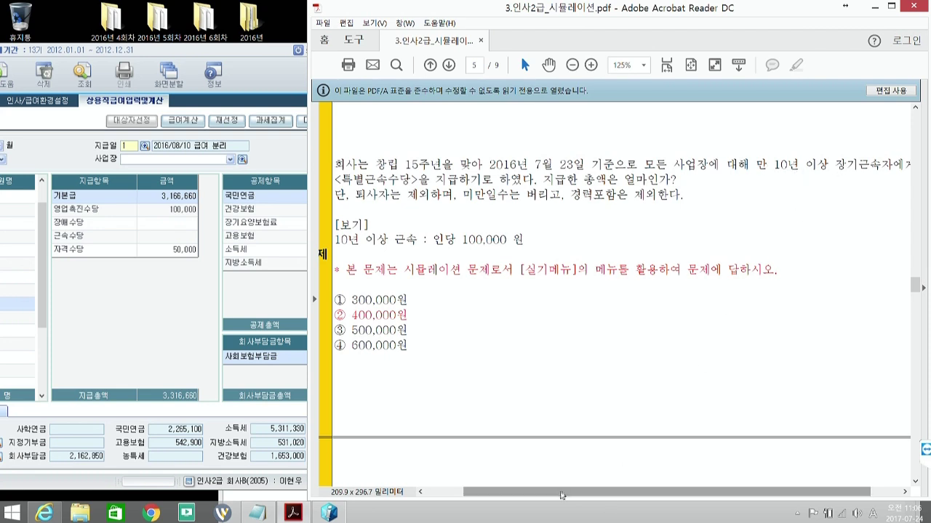
pyautogui.hscroll(2, 561, 494)
pyautogui.hscroll(-1, 559, 494)
pyautogui.hscroll(-1, 552, 492)
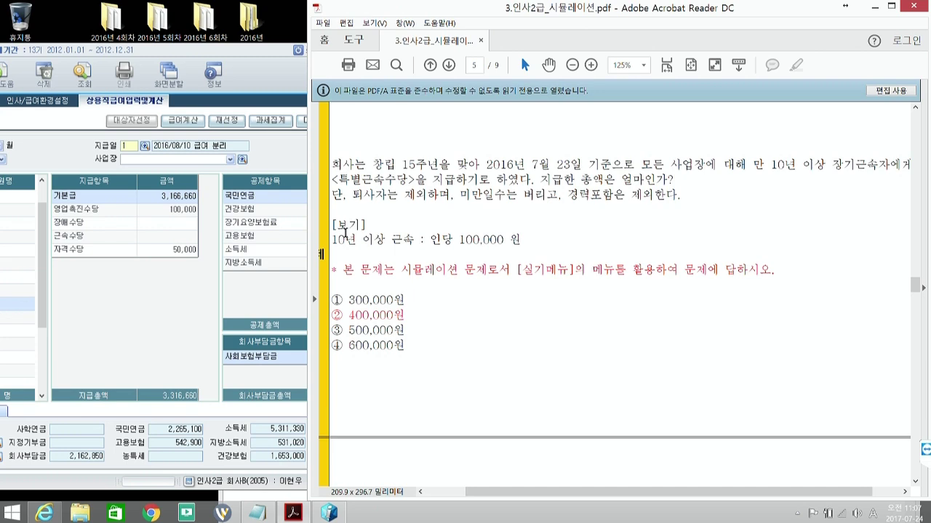
# Highlight the [보기] condition "10년 이상 근속 : 인당 100,000 원" while reading it, and clear the selection
pyautogui.moveTo(331, 221); pyautogui.dragTo(522, 238)
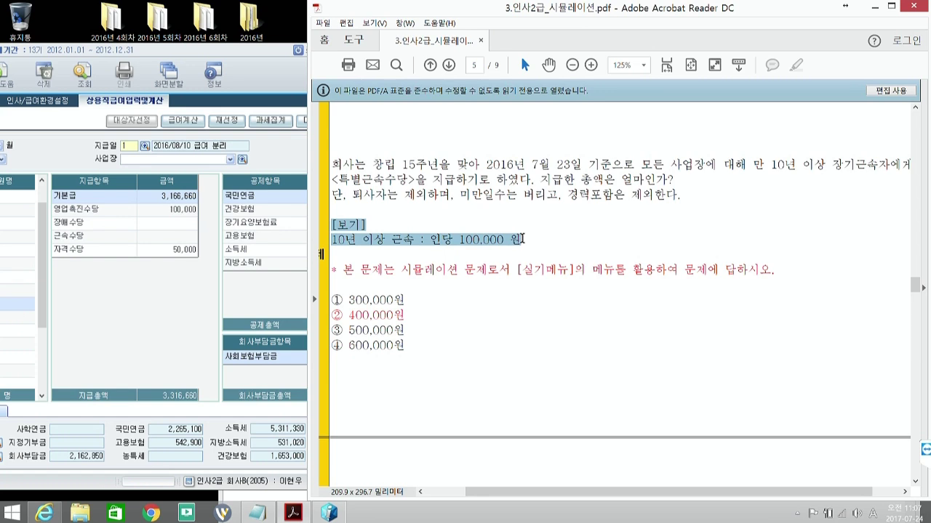
pyautogui.moveTo(529, 239); pyautogui.dragTo(331, 224)
pyautogui.click(377, 260)
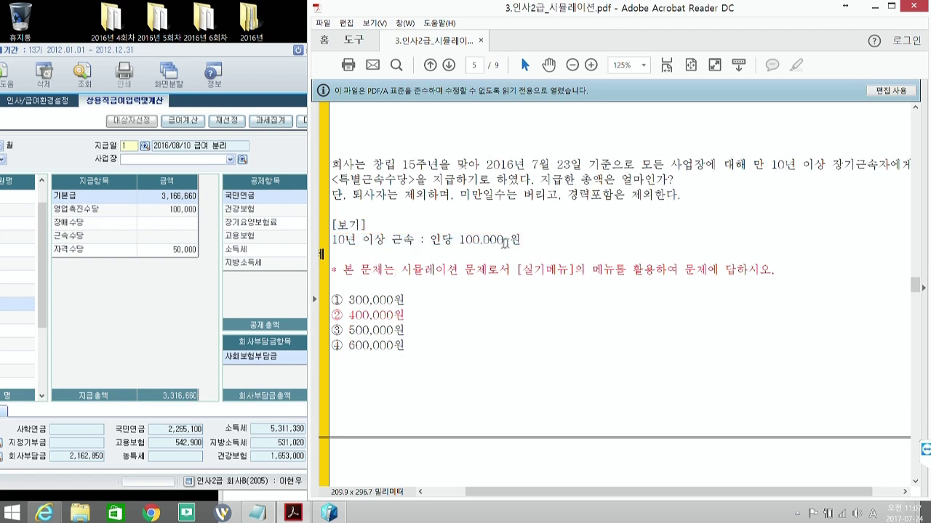
pyautogui.moveTo(520, 240); pyautogui.dragTo(332, 224)
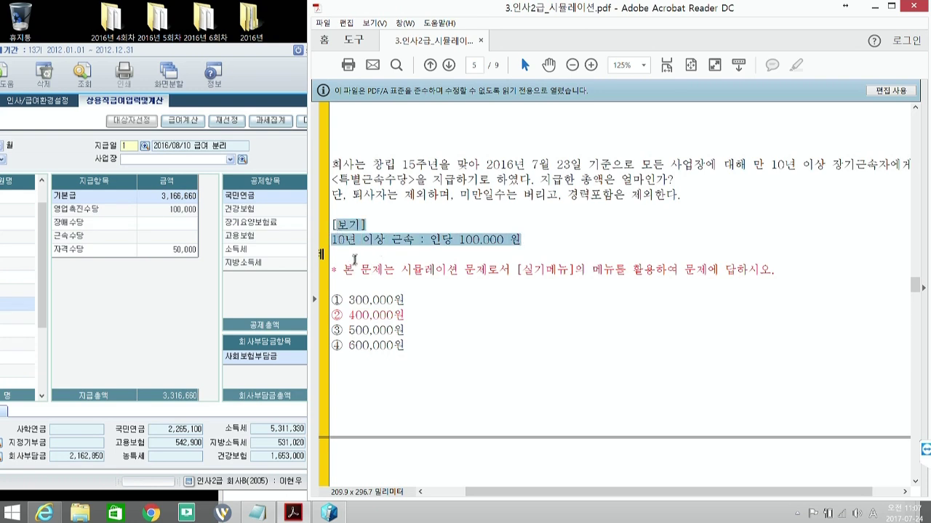
pyautogui.click(353, 261)
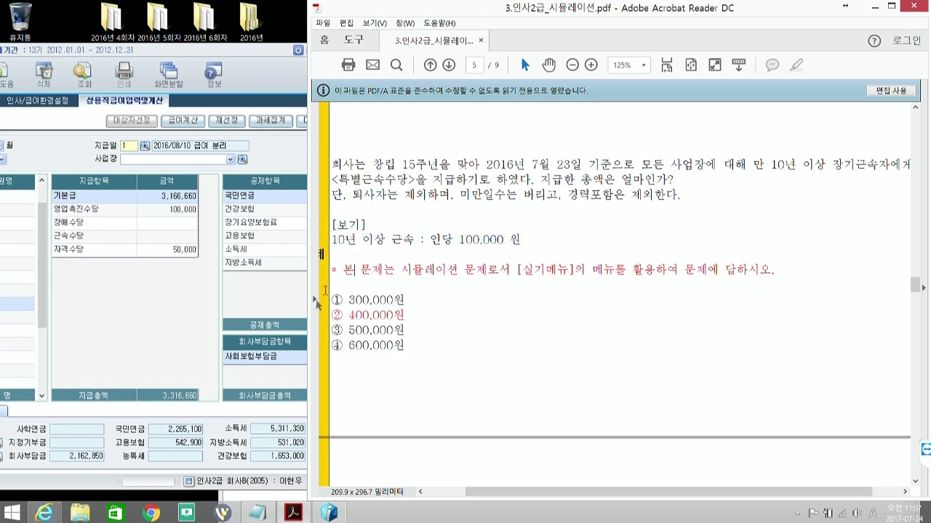
# Return to iCUBE, open 근속년수현황 under 인사관리 and place its window beside the PDF question
pyautogui.click(174, 326)
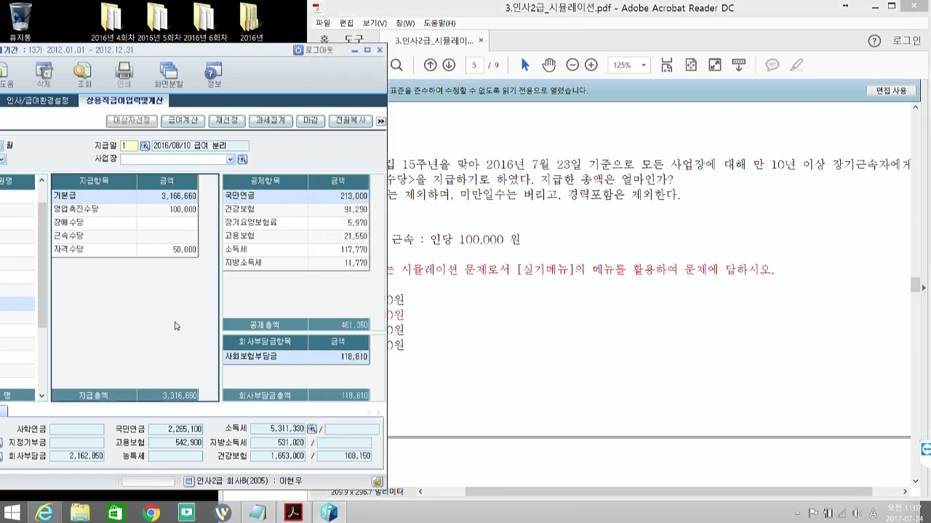
pyautogui.moveTo(84, 54); pyautogui.dragTo(404, 166)
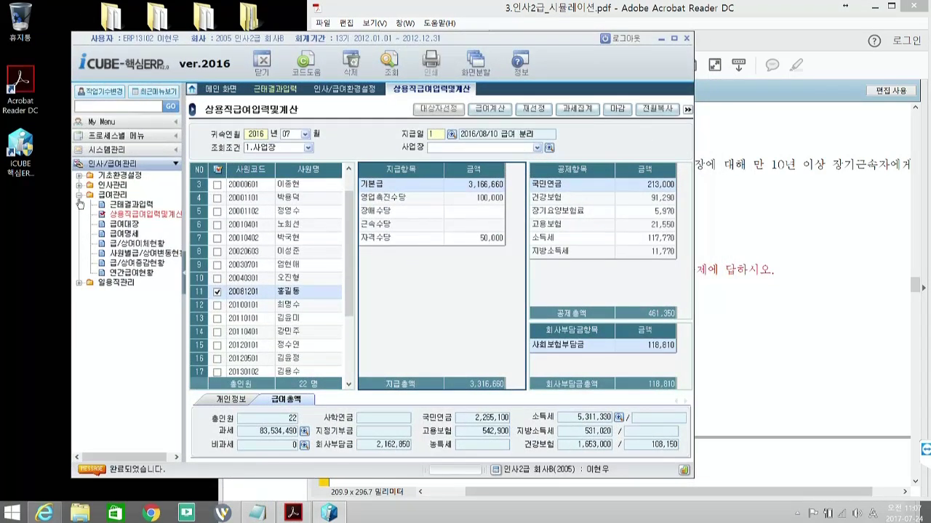
pyautogui.click(80, 195)
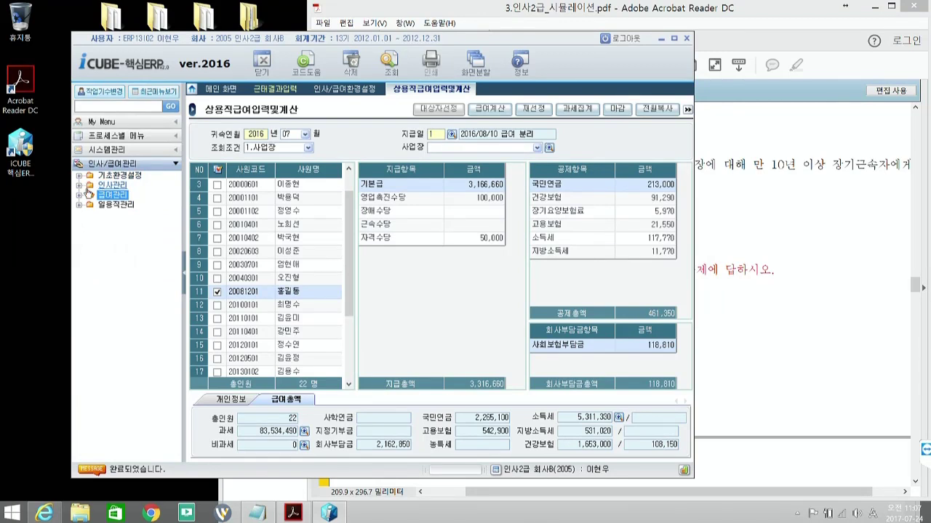
pyautogui.click(80, 187)
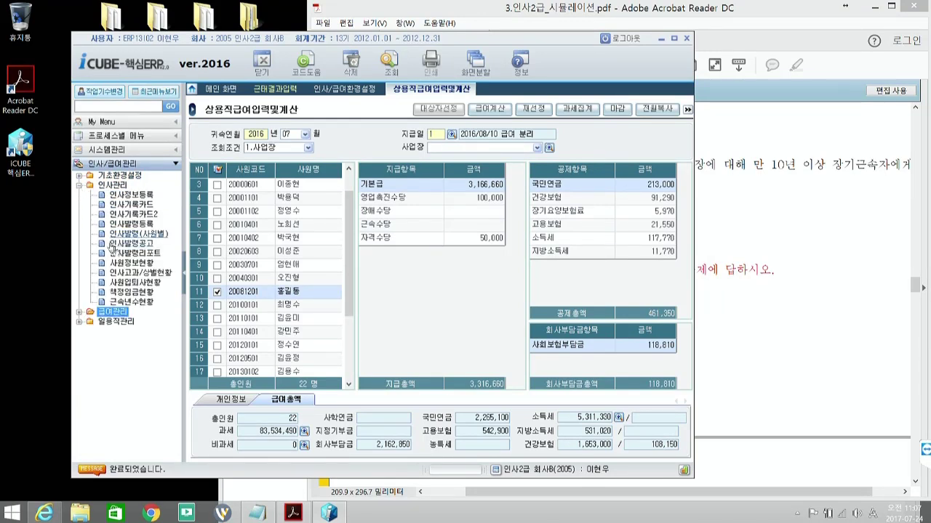
pyautogui.click(134, 303)
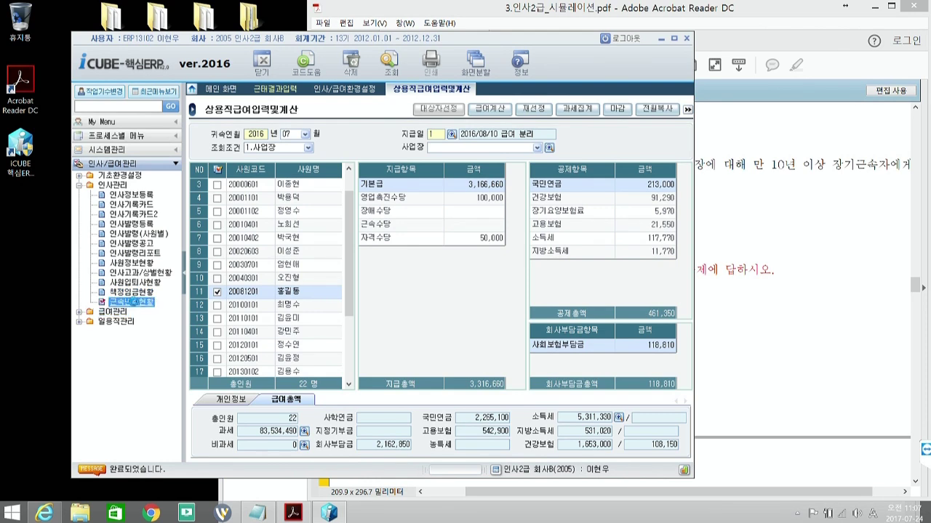
pyautogui.moveTo(355, 40); pyautogui.dragTo(157, 5)
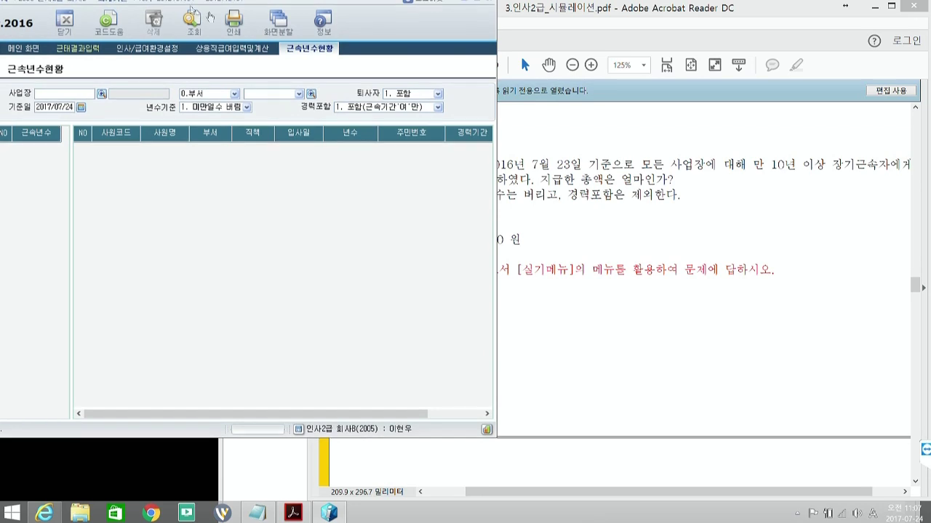
# Move the PDF window so the question's conditions are readable beside 근속년수현황, and set 퇴사자 to 0. 제외
pyautogui.click(409, 99)
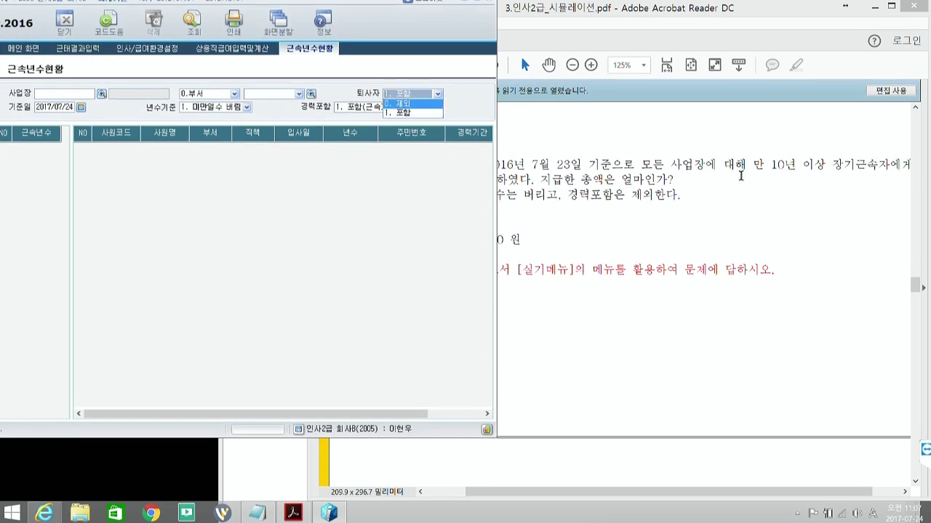
pyautogui.click(726, 207)
pyautogui.moveTo(524, 10); pyautogui.dragTo(663, 10)
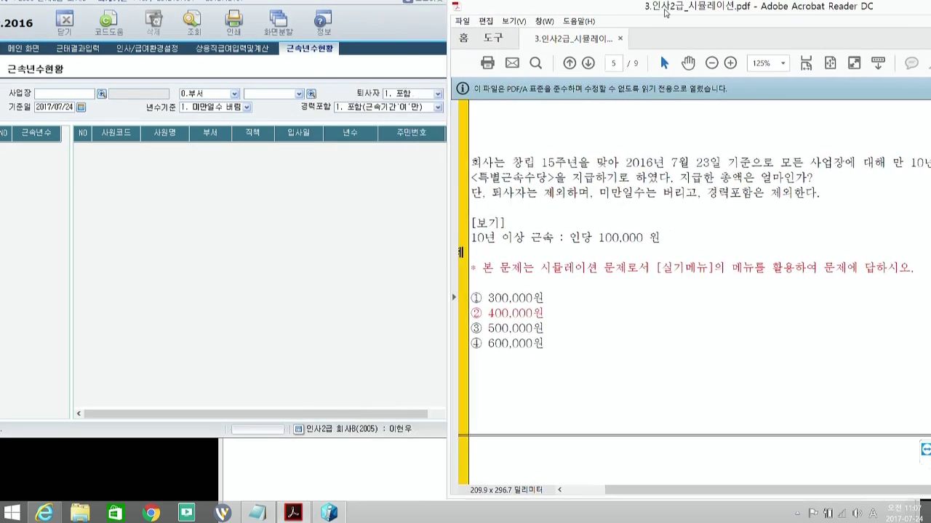
pyautogui.click(287, 219)
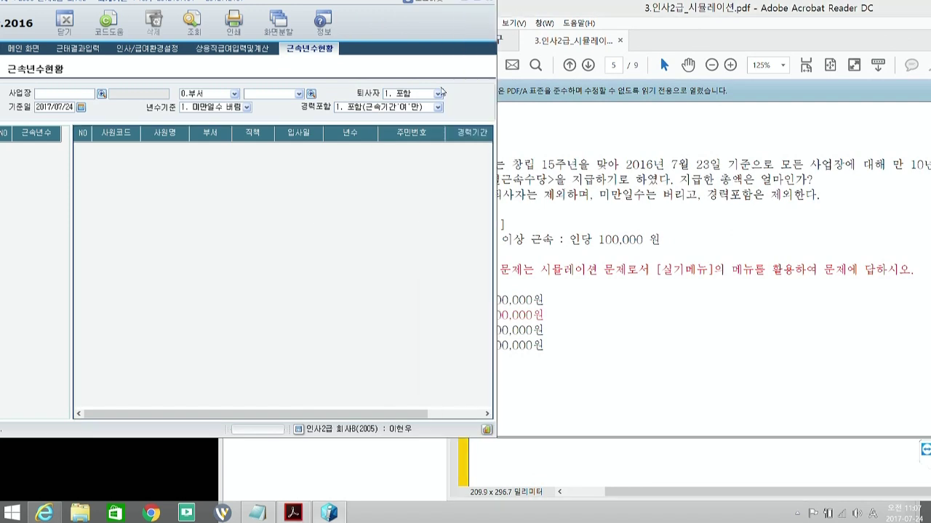
pyautogui.click(438, 93)
pyautogui.click(400, 103)
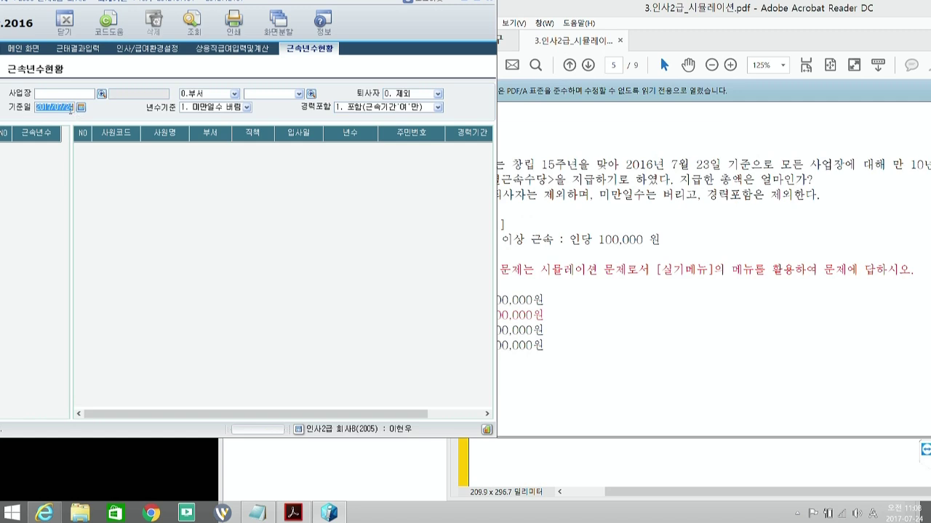
# Set 기준일 to 2016/07/23, 년수기준 to 1. 미만일수 버림 and 경력포함 to 0. 제외, and run the 근속년수현황 query
pyautogui.write('2016/07/23')
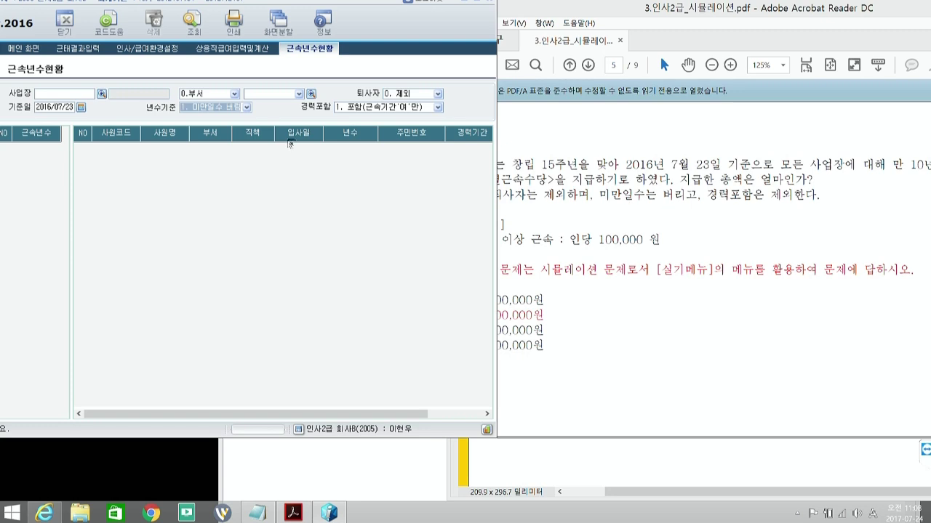
pyautogui.click(246, 107)
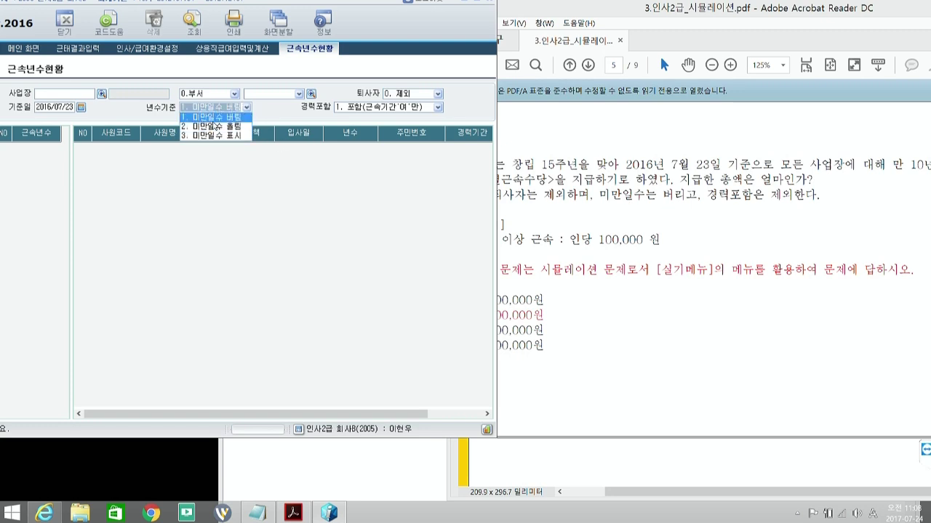
pyautogui.click(216, 118)
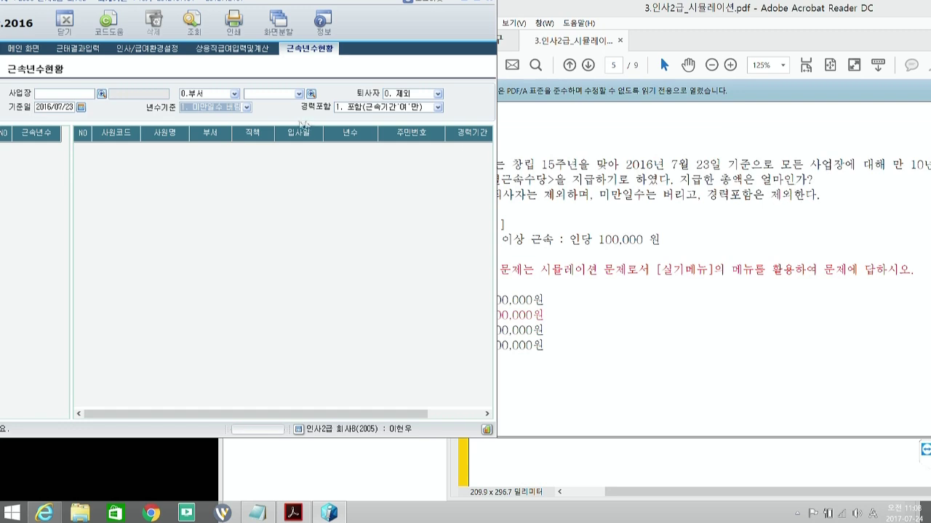
pyautogui.click(372, 110)
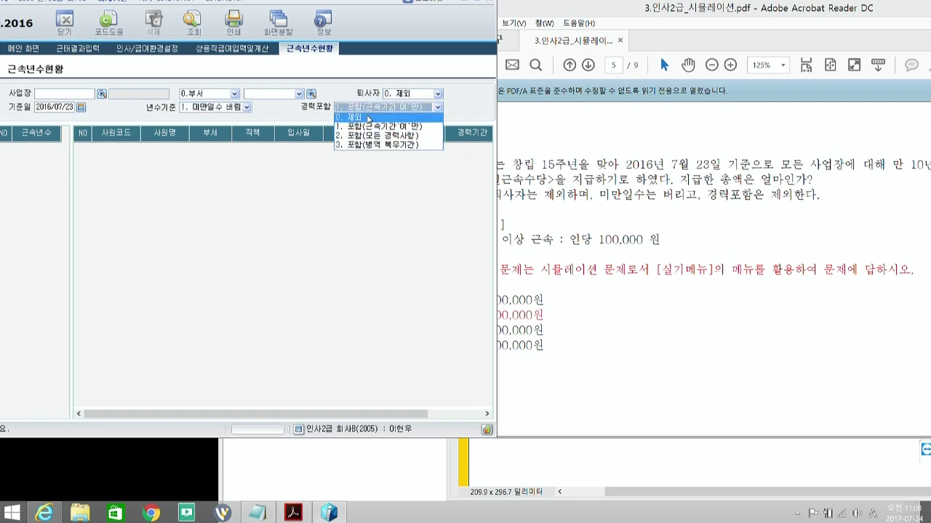
pyautogui.click(365, 122)
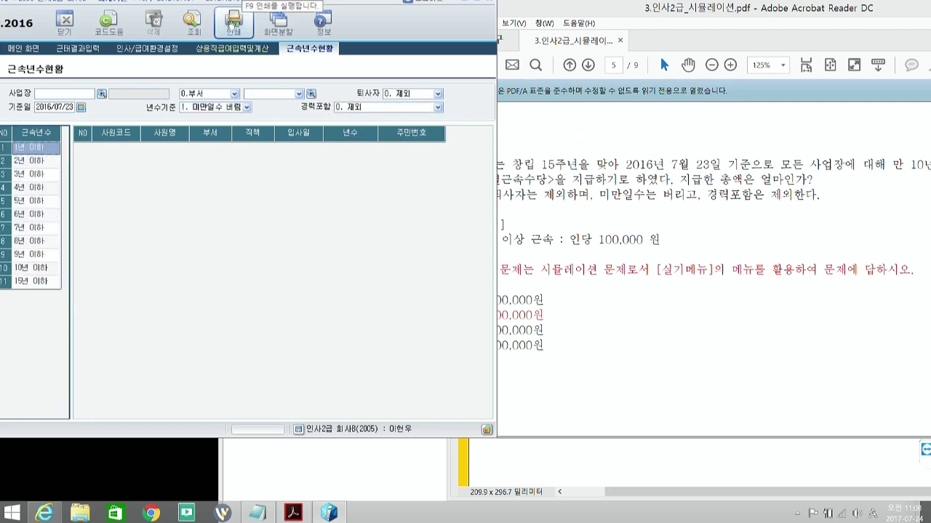
# Rearrange both windows and reread the PDF question, highlighting "만 10년 이상 장기근속자에게" and the sentence asking for the total paid
pyautogui.moveTo(234, 5); pyautogui.dragTo(371, 8)
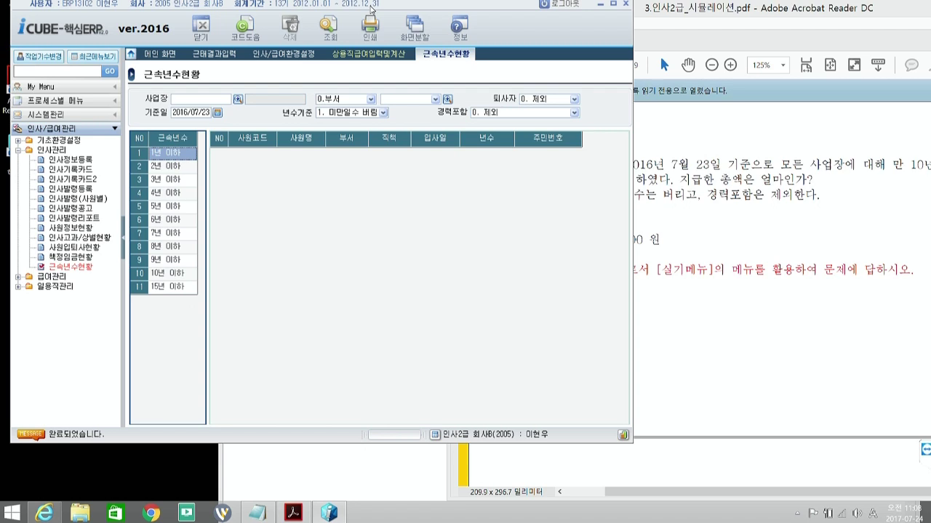
pyautogui.moveTo(371, 7); pyautogui.dragTo(180, 23)
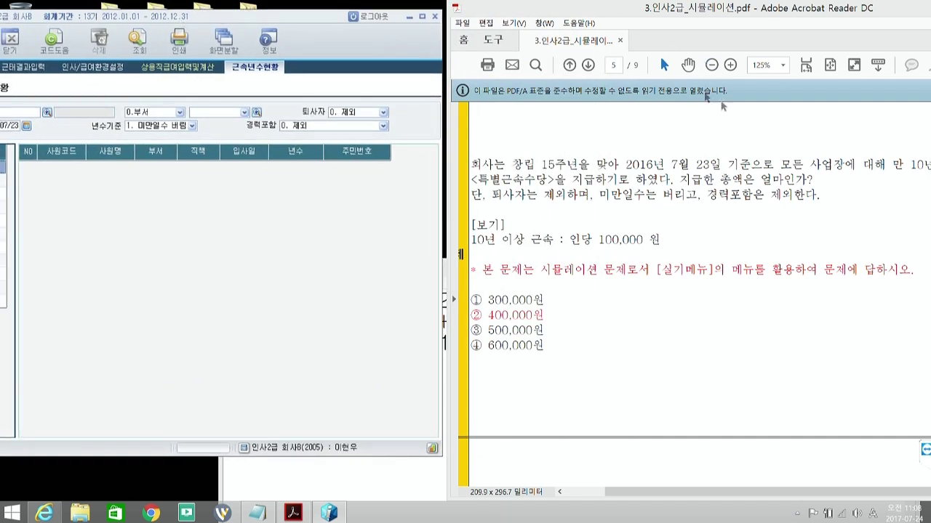
pyautogui.moveTo(892, 165); pyautogui.dragTo(929, 165)
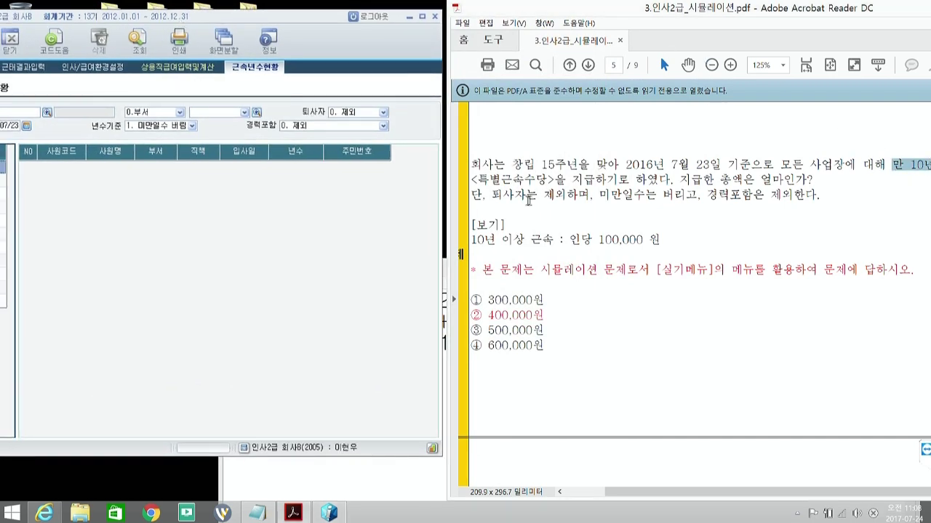
pyautogui.moveTo(656, 11); pyautogui.dragTo(453, 35)
pyautogui.click(727, 200)
pyautogui.moveTo(685, 188); pyautogui.dragTo(816, 190)
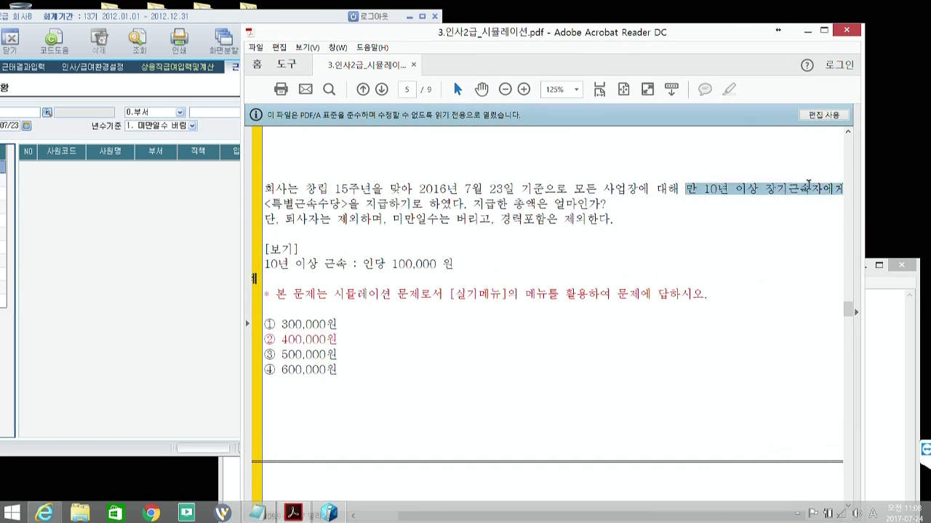
pyautogui.click(268, 211)
pyautogui.moveTo(606, 204); pyautogui.dragTo(328, 205)
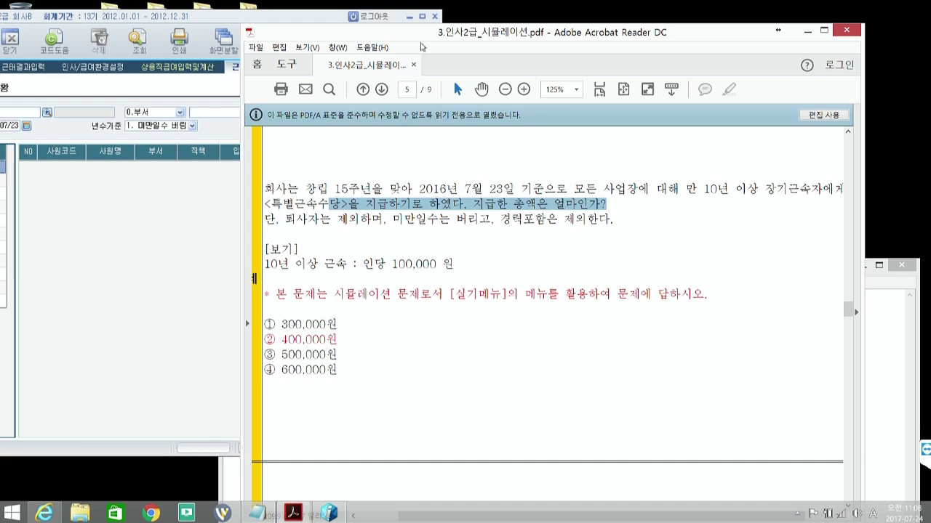
pyautogui.moveTo(489, 32); pyautogui.dragTo(641, 14)
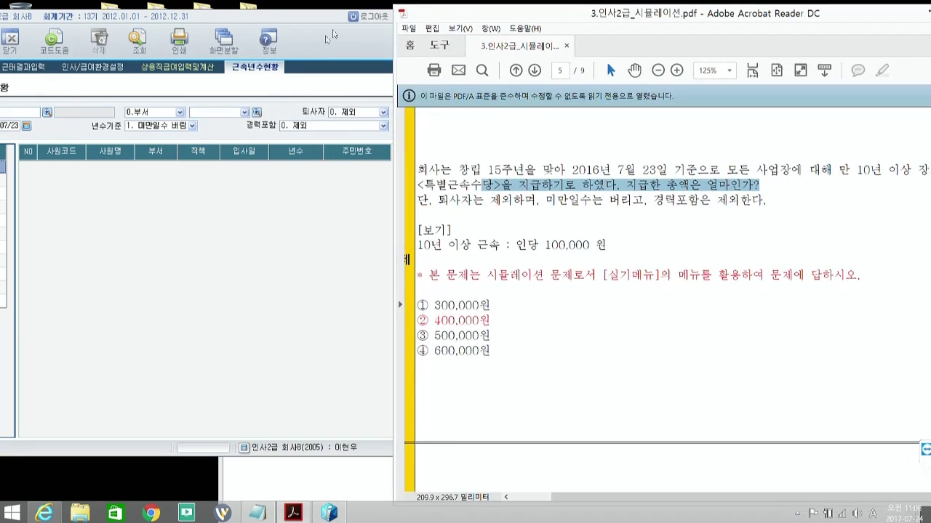
# List the employees in the 15년 이하 service bracket and compare their number with the answer options in the PDF
pyautogui.moveTo(306, 16); pyautogui.dragTo(545, 3)
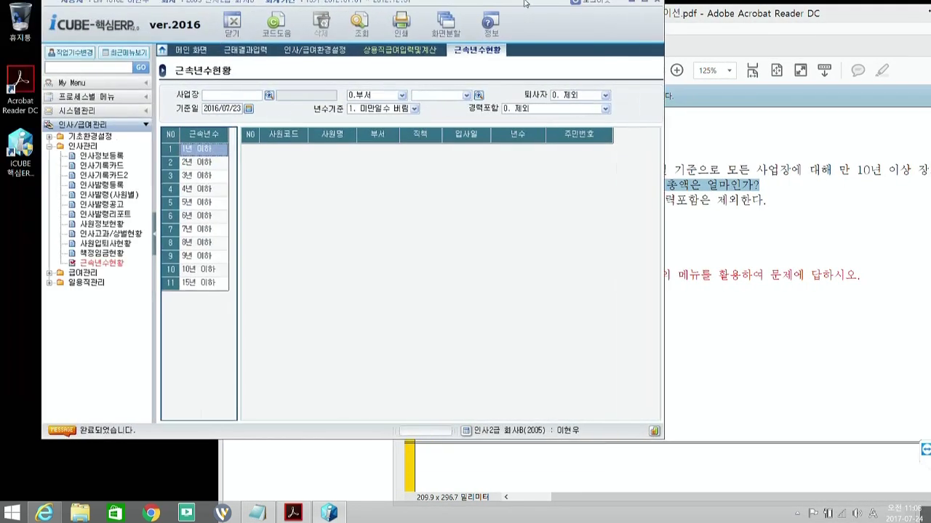
pyautogui.click(184, 287)
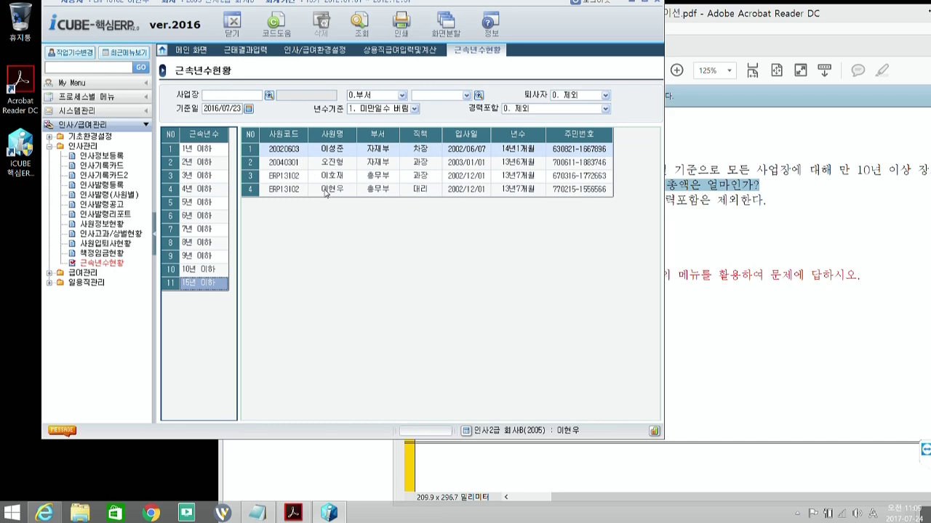
pyautogui.moveTo(405, 5); pyautogui.dragTo(151, 29)
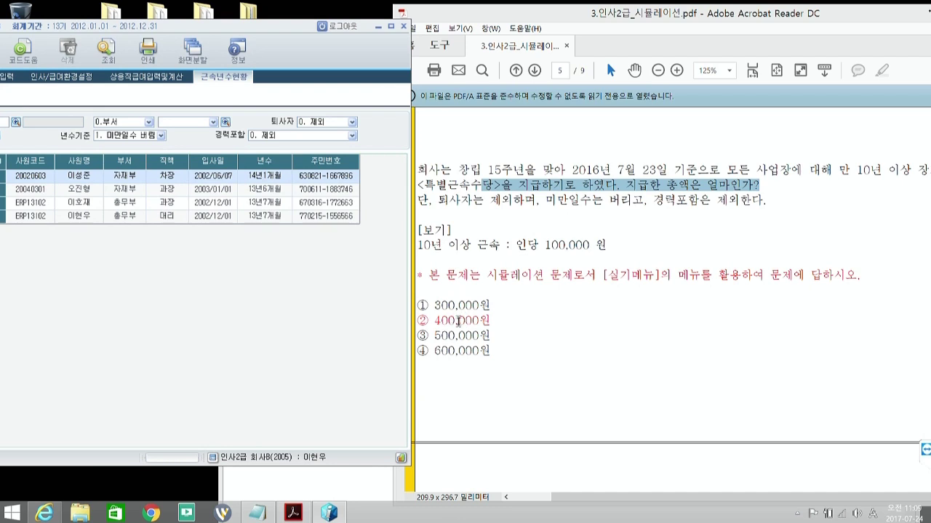
pyautogui.click(539, 324)
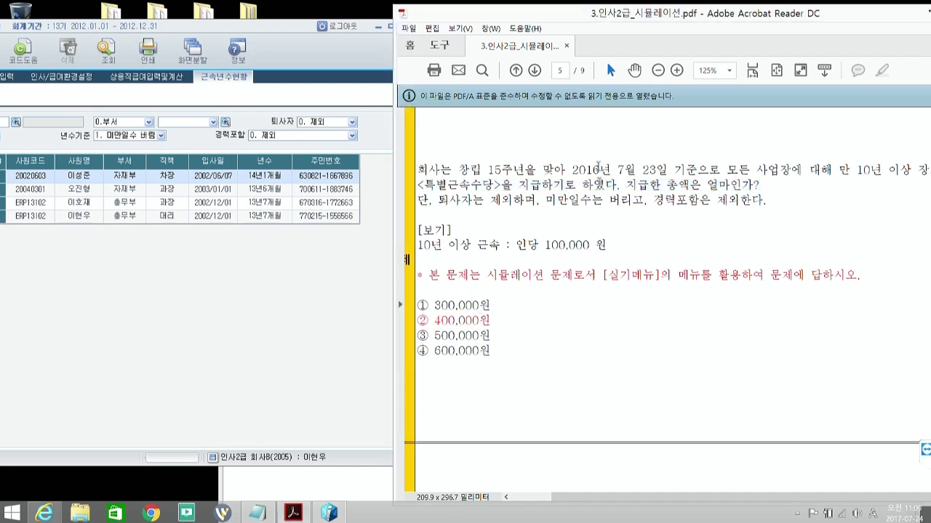
# Go to page 6 of the PDF, enlarge its window and read the question on applying 부양가족 수 from 인사기록카드
pyautogui.click(535, 71)
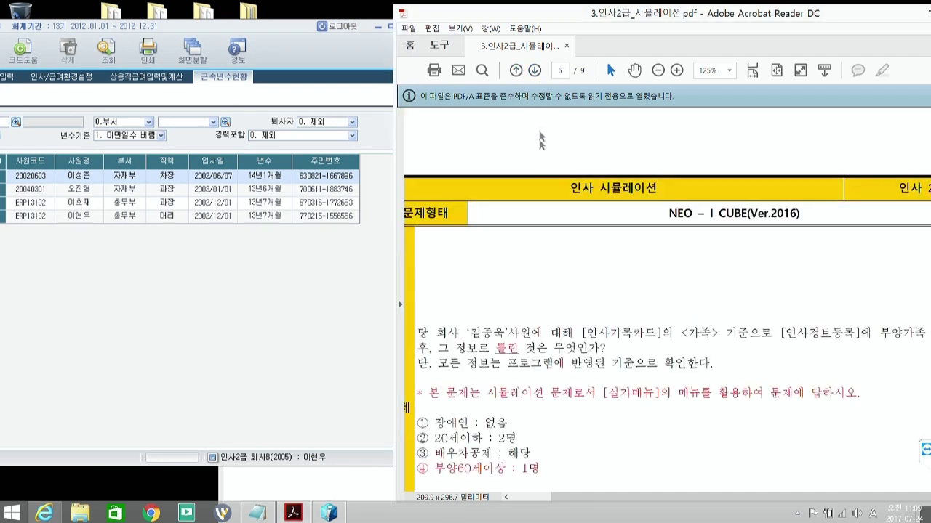
pyautogui.scroll(-2, 561, 334)
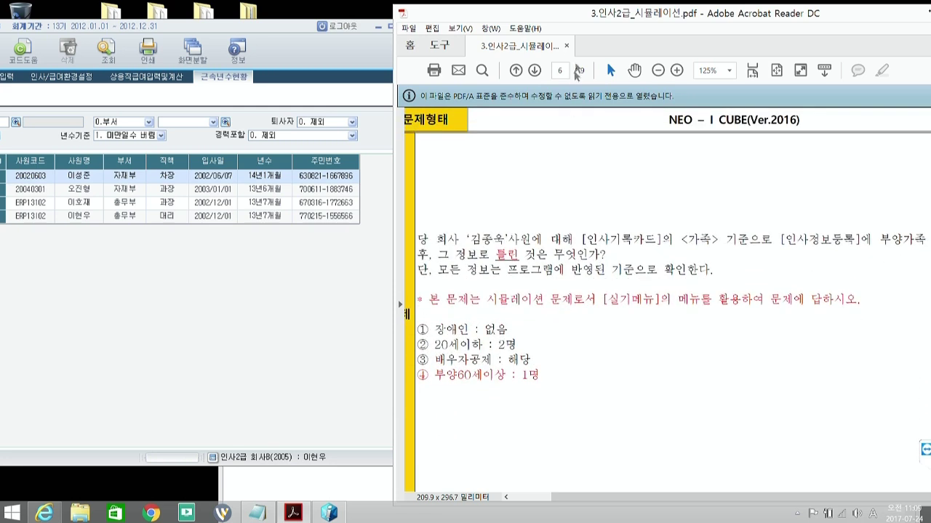
pyautogui.moveTo(590, 14); pyautogui.dragTo(389, 10)
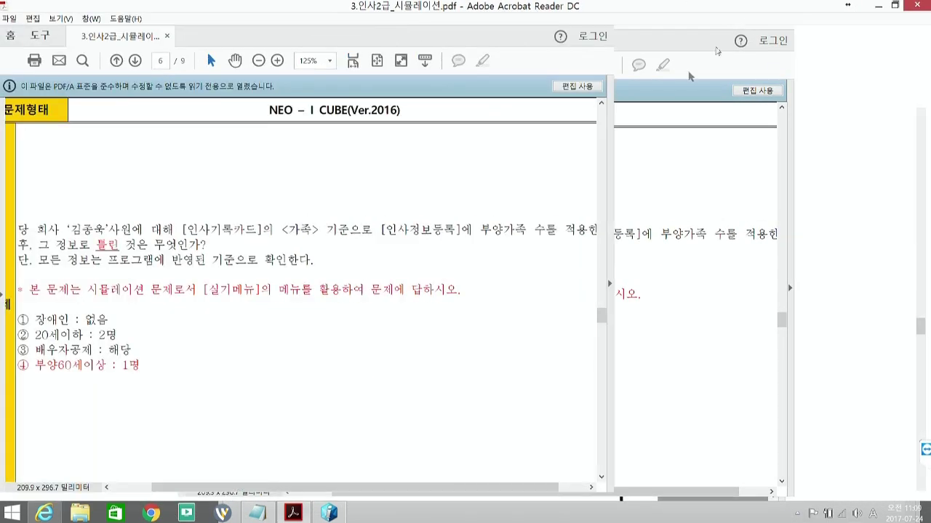
pyautogui.click(757, 6)
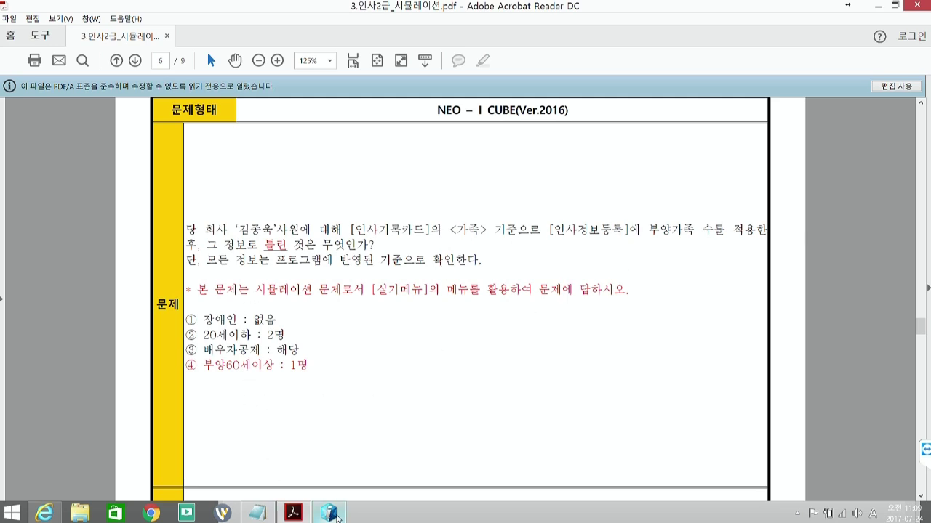
# Switch to iCUBE, open 인사정보등록 under 인사관리 and close all the other open screens
pyautogui.click(328, 513)
pyautogui.moveTo(174, 33); pyautogui.dragTo(520, 3)
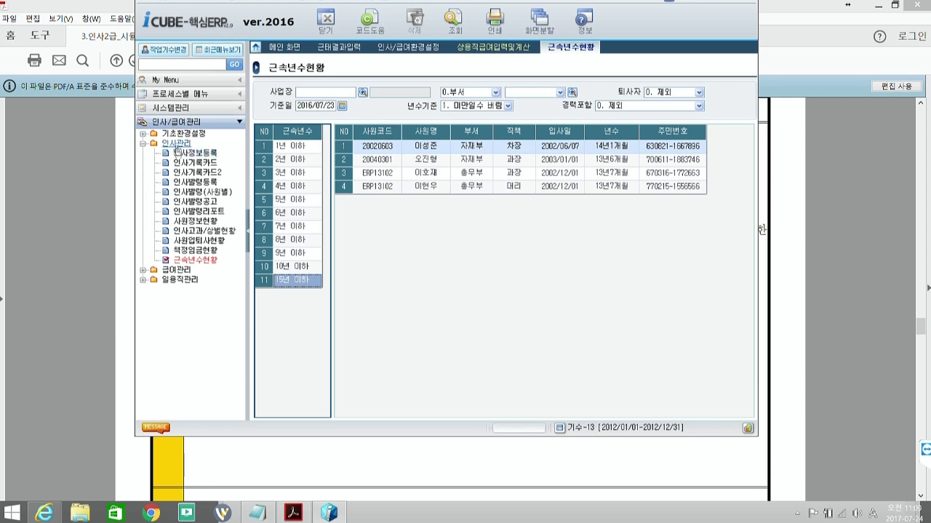
pyautogui.click(196, 153)
pyautogui.doubleClick(197, 154)
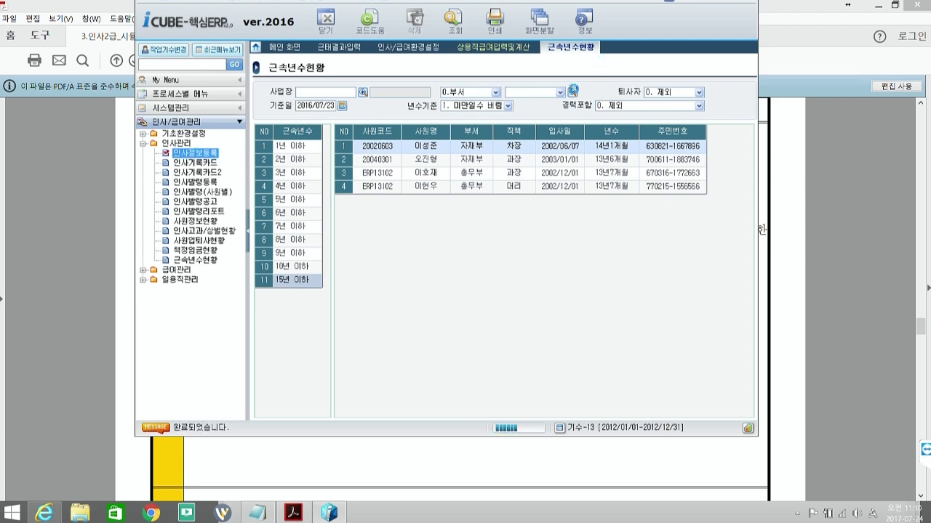
pyautogui.rightClick(619, 48)
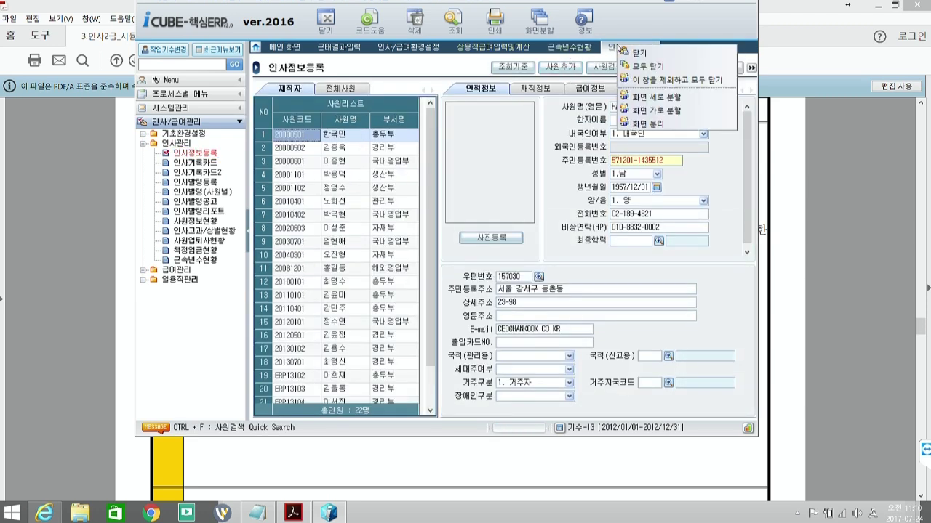
pyautogui.click(643, 81)
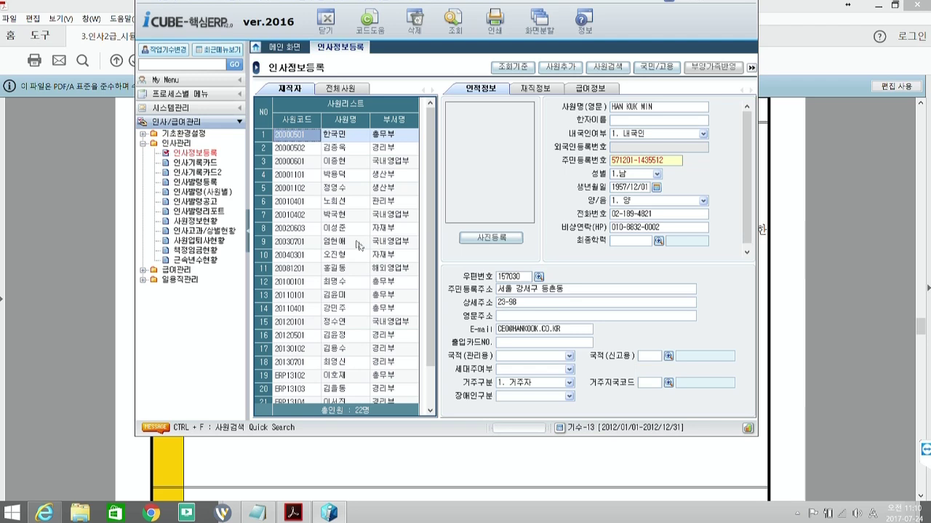
# Select the employee named in the question and show that employee's 급여정보
pyautogui.click(338, 154)
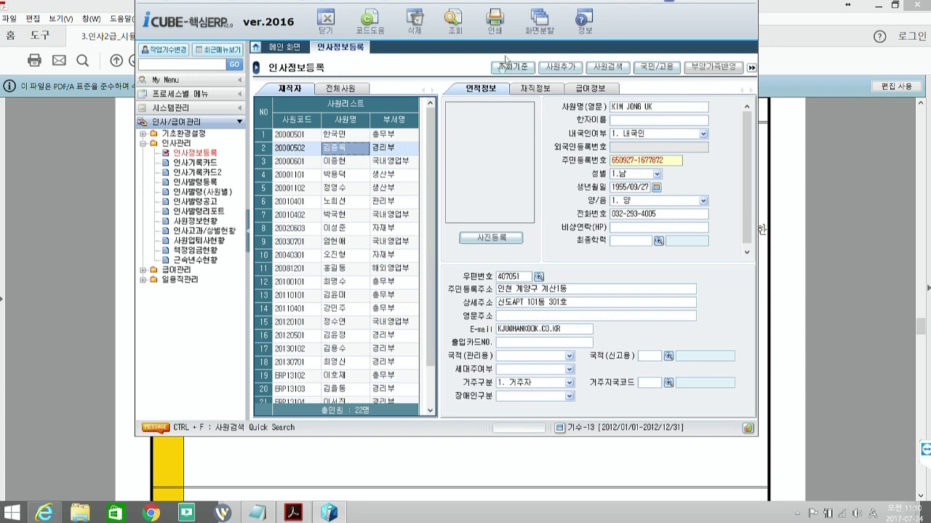
pyautogui.moveTo(506, 4); pyautogui.dragTo(427, 13)
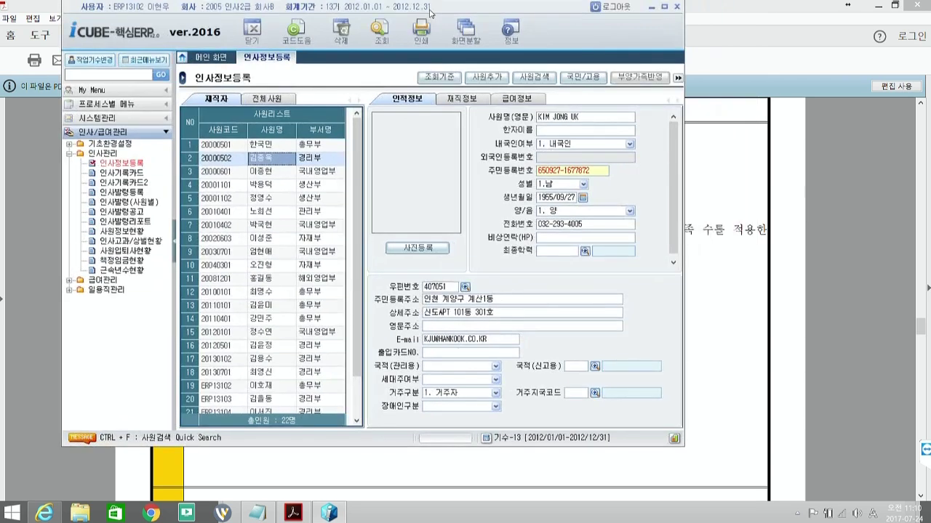
pyautogui.click(509, 99)
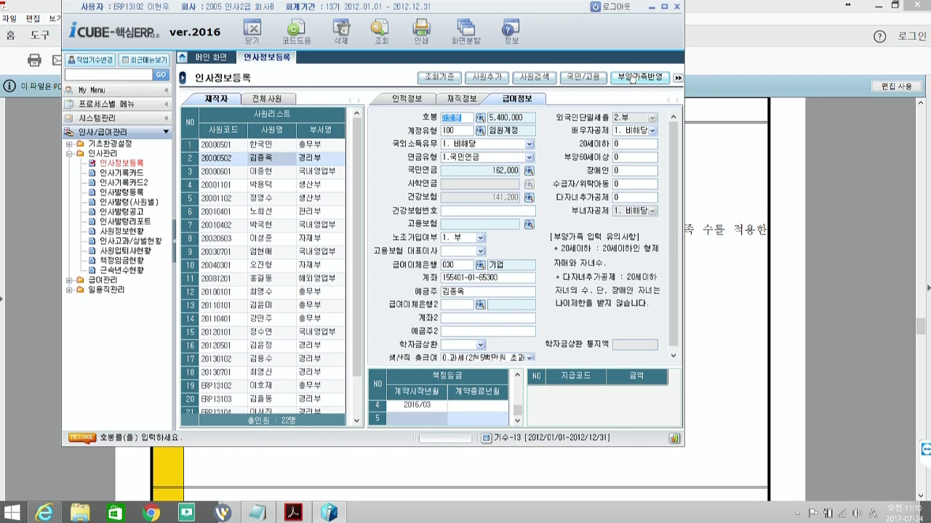
# Open 부양가족반영, choose 인사기록카드반영, set 귀속년도 to 2016 and query the employee list
pyautogui.click(634, 79)
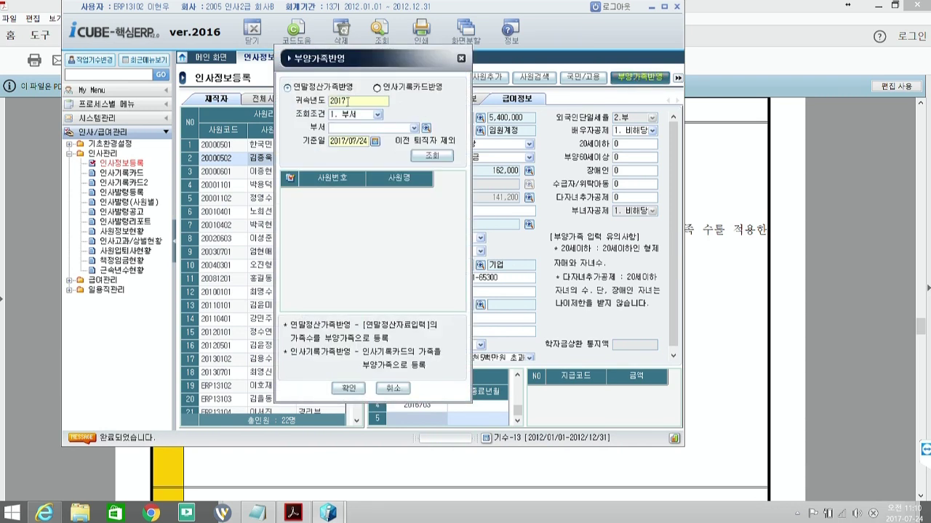
pyautogui.click(385, 93)
pyautogui.doubleClick(374, 102)
pyautogui.write('20')
pyautogui.click(432, 155)
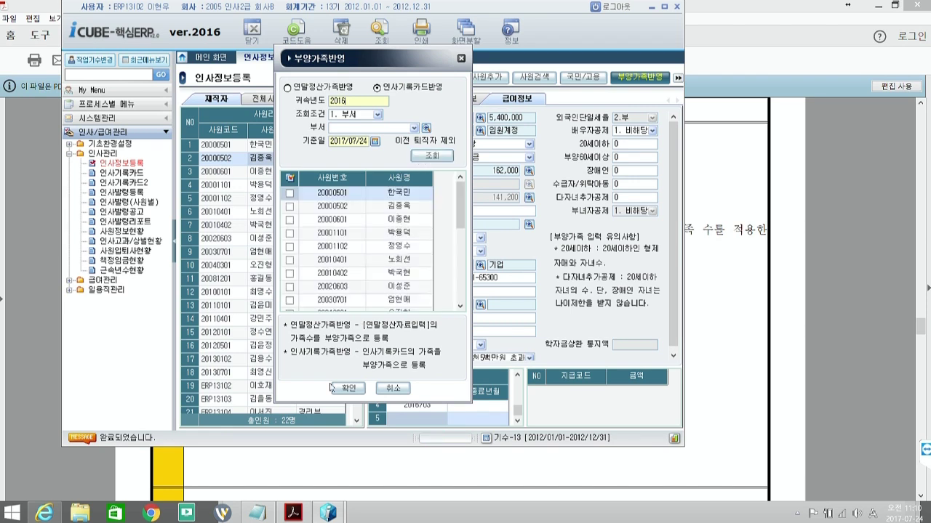
# Apply the 인사기록카드 dependents to the employee named in the question, reload that record and place it beside the PDF answer options
pyautogui.click(405, 210)
pyautogui.click(290, 206)
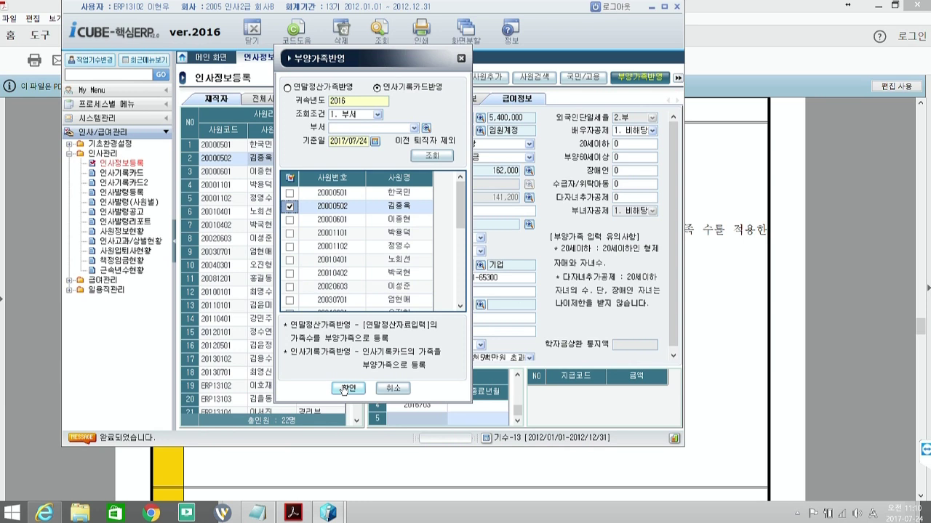
pyautogui.click(346, 389)
pyautogui.click(262, 160)
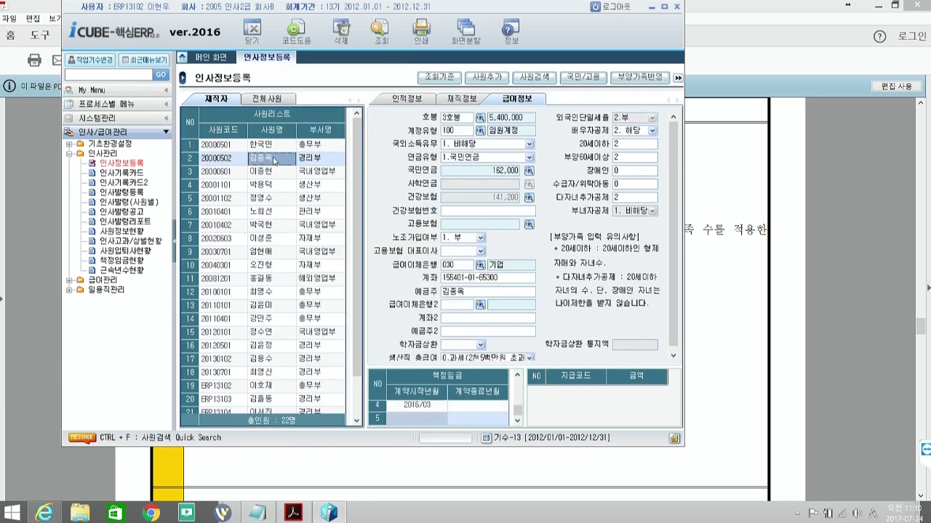
pyautogui.click(461, 34)
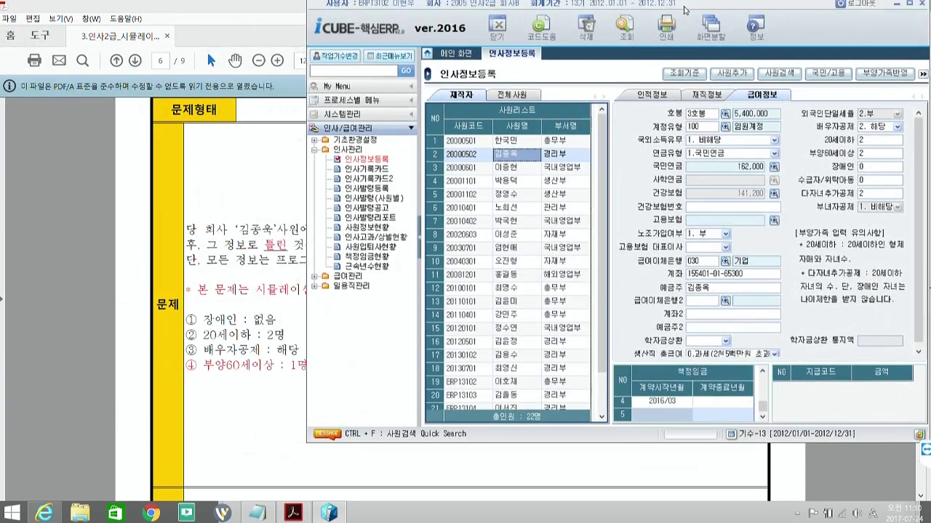
# Compare the employee's 장애인, 20세이하, 배우자공제 and 부양60세이상 values in 급여정보 with the PDF answer options
pyautogui.moveTo(683, 9); pyautogui.dragTo(698, 10)
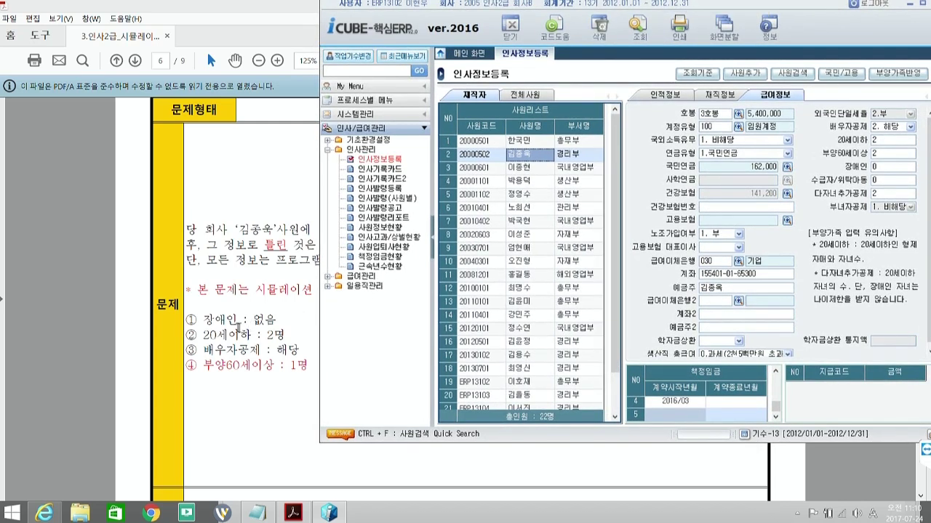
pyautogui.click(890, 167)
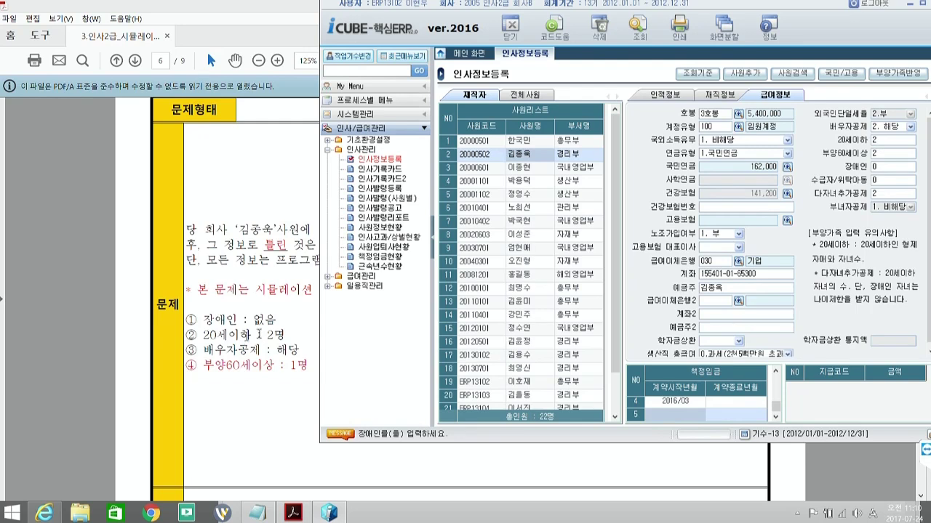
pyautogui.click(876, 141)
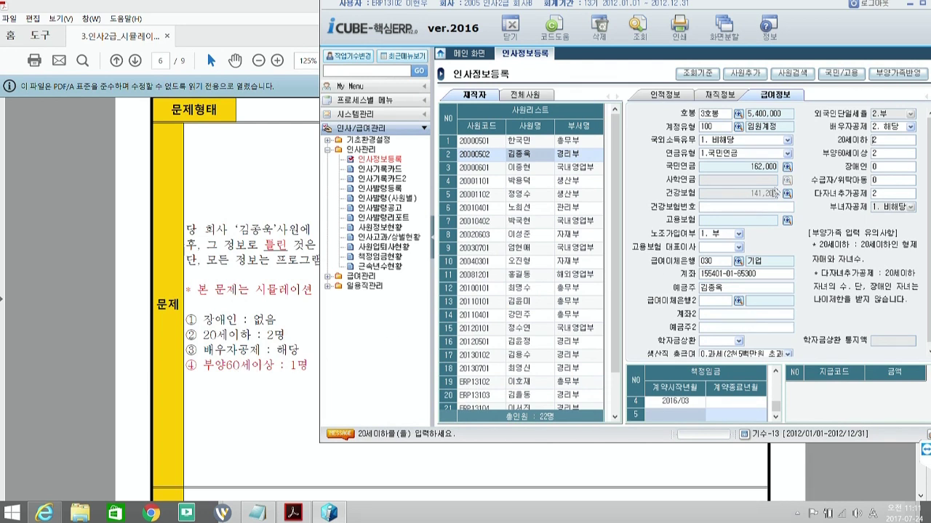
pyautogui.click(875, 154)
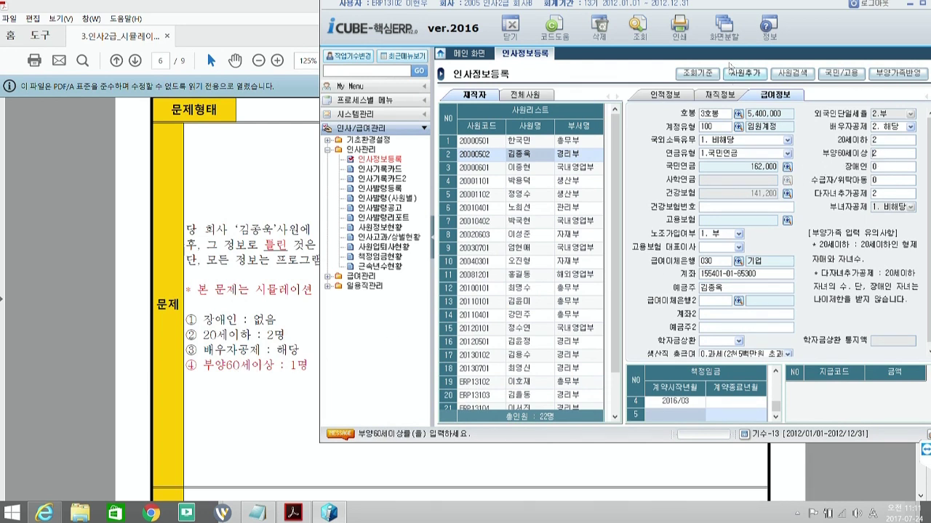
pyautogui.doubleClick(888, 154)
# Switch to the question PDF, go to the page 7 question on daily workers' pay and highlight its 평일 8시간 condition
pyautogui.click(284, 7)
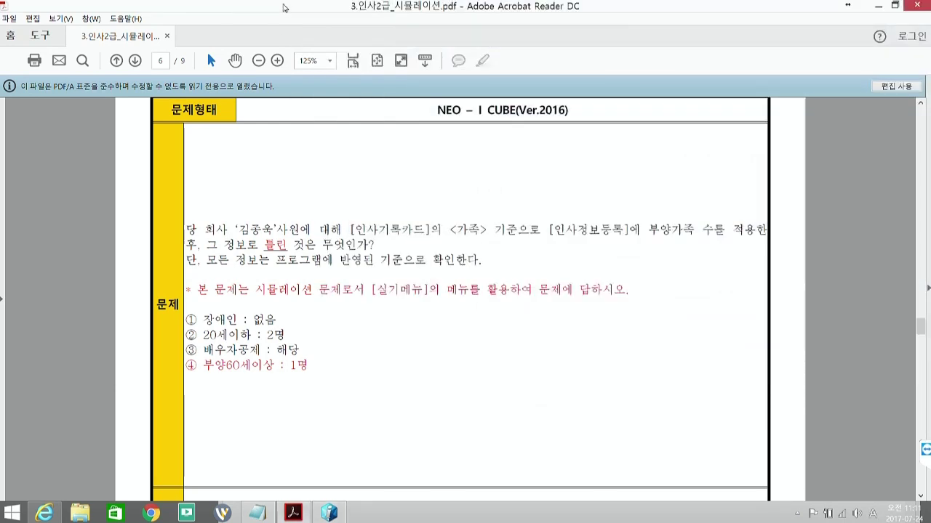
pyautogui.click(135, 61)
pyautogui.scroll(-3, 343, 339)
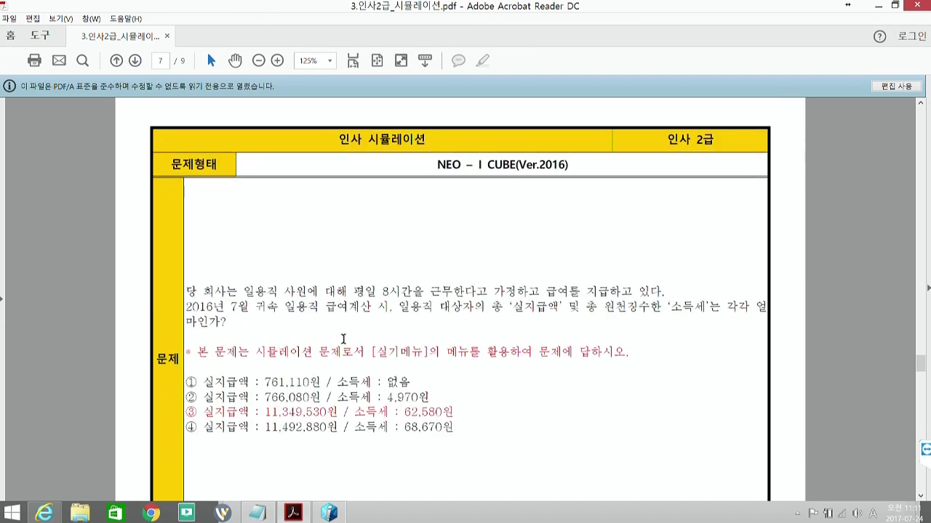
pyautogui.scroll(-1, 343, 340)
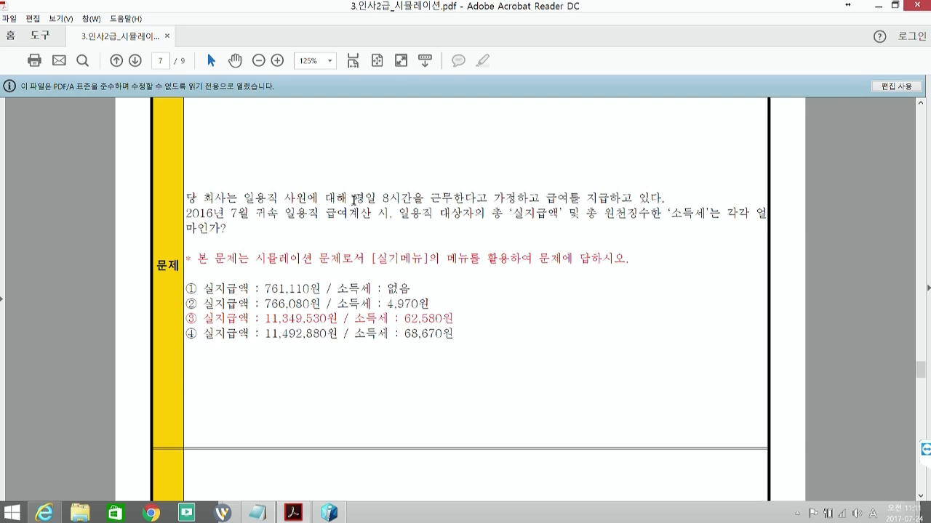
pyautogui.moveTo(353, 198); pyautogui.dragTo(405, 195)
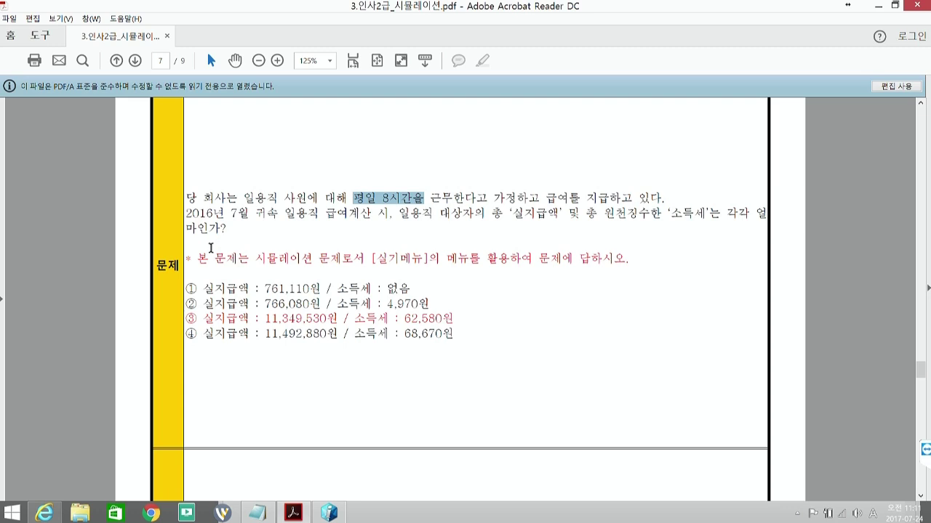
# Switch to iCUBE, collapse 인사관리 and open 일용직급여입력및계산 under 일용직관리
pyautogui.click(349, 453)
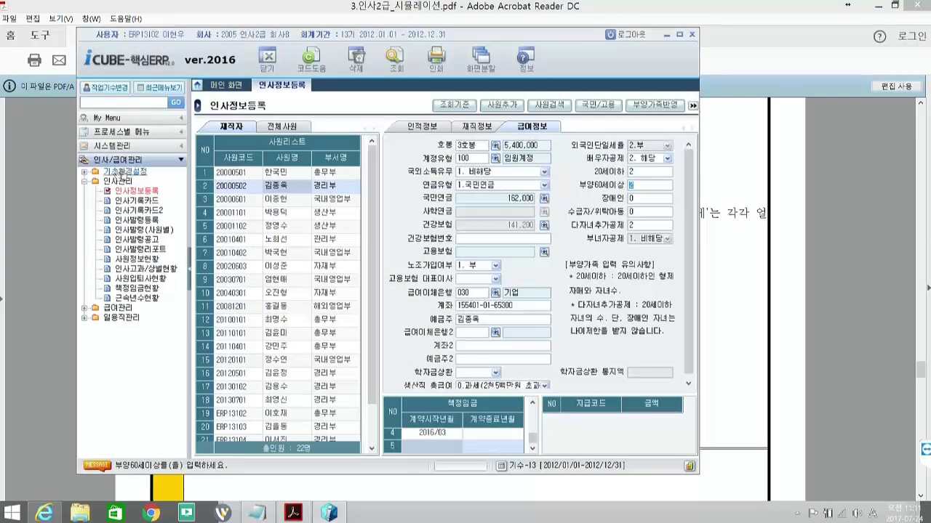
pyautogui.click(84, 181)
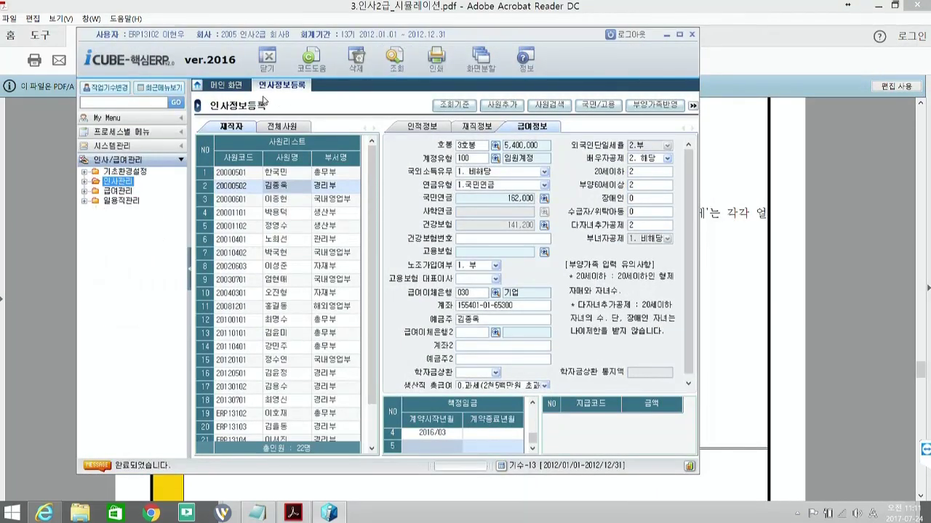
pyautogui.click(114, 203)
pyautogui.click(114, 205)
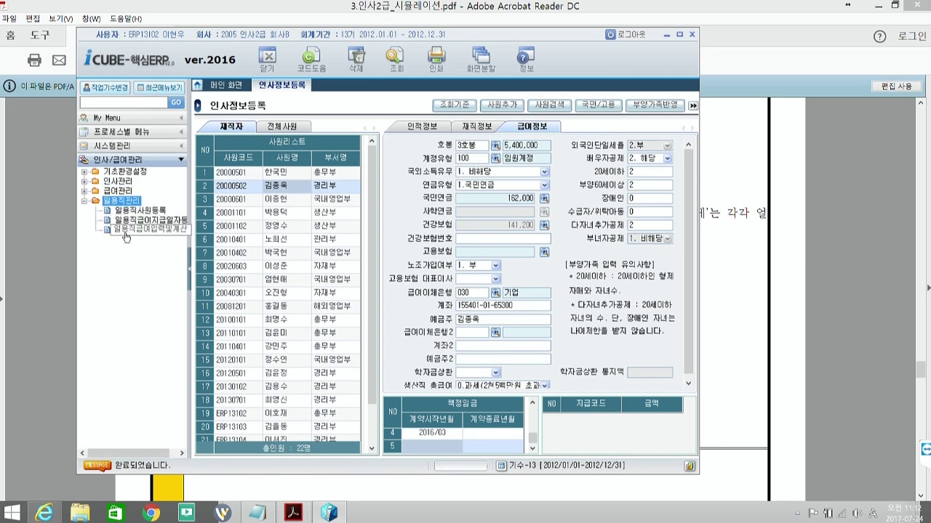
pyautogui.doubleClick(126, 232)
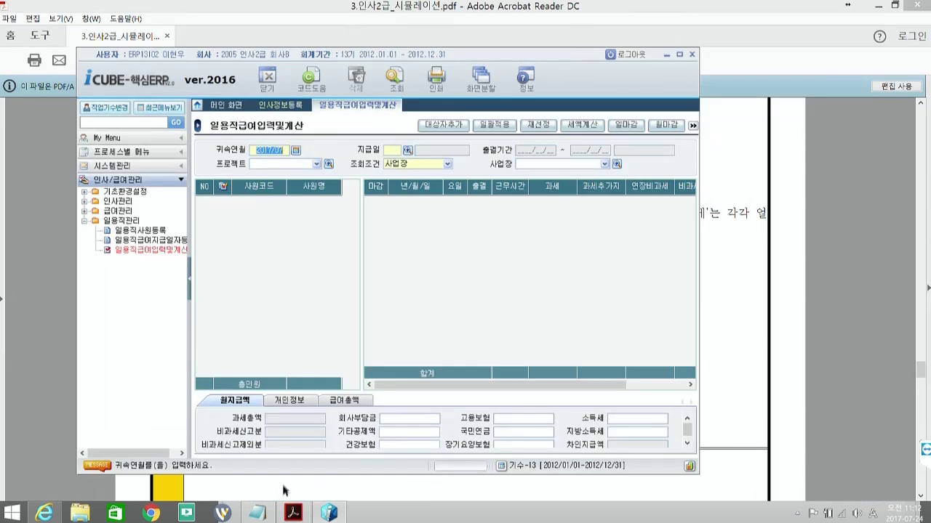
# Check the attribution month in the PDF, then query daily workers for 귀속연월 2016/07 with the 2016/07/29 지급일
pyautogui.click(293, 513)
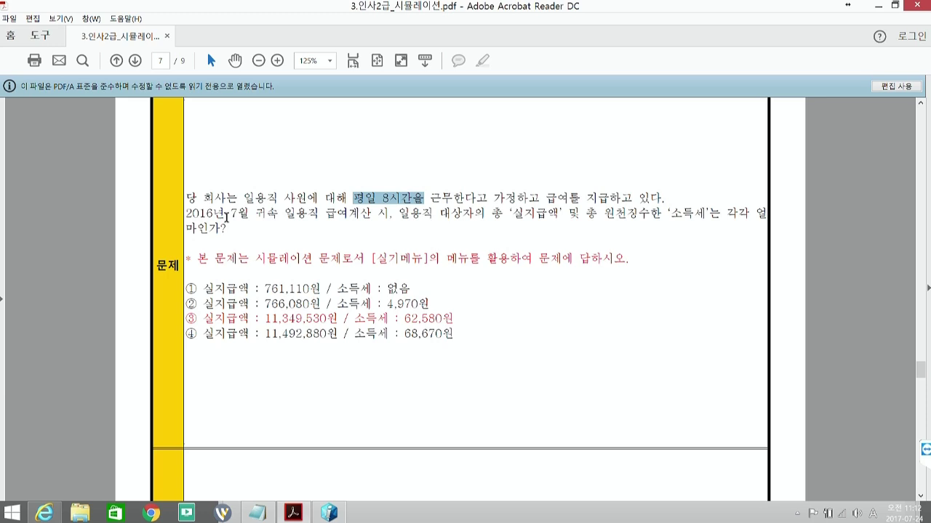
pyautogui.moveTo(195, 213); pyautogui.dragTo(280, 216)
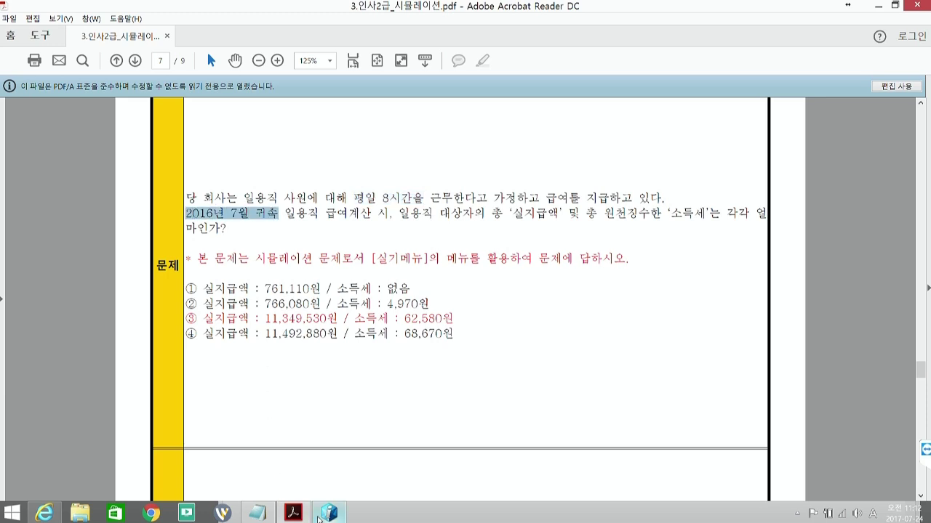
pyautogui.click(327, 514)
pyautogui.write('2016/07')
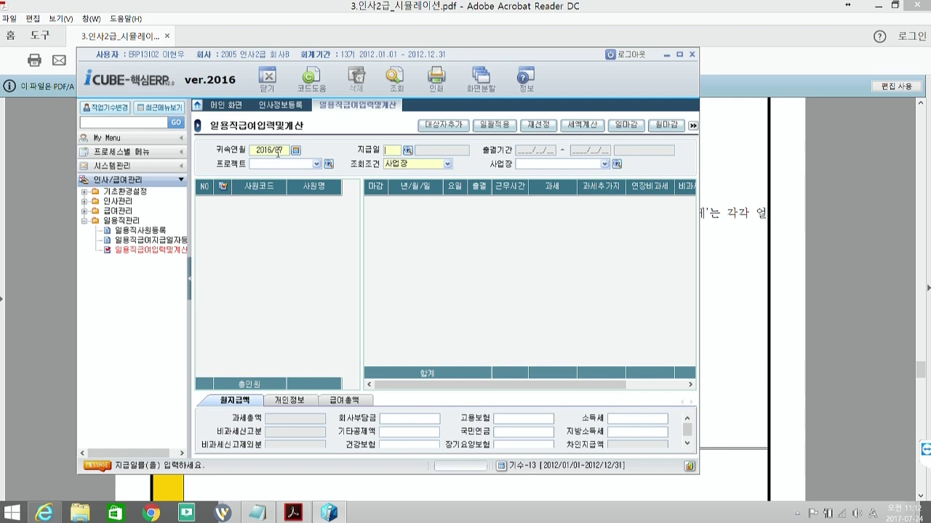
pyautogui.click(408, 150)
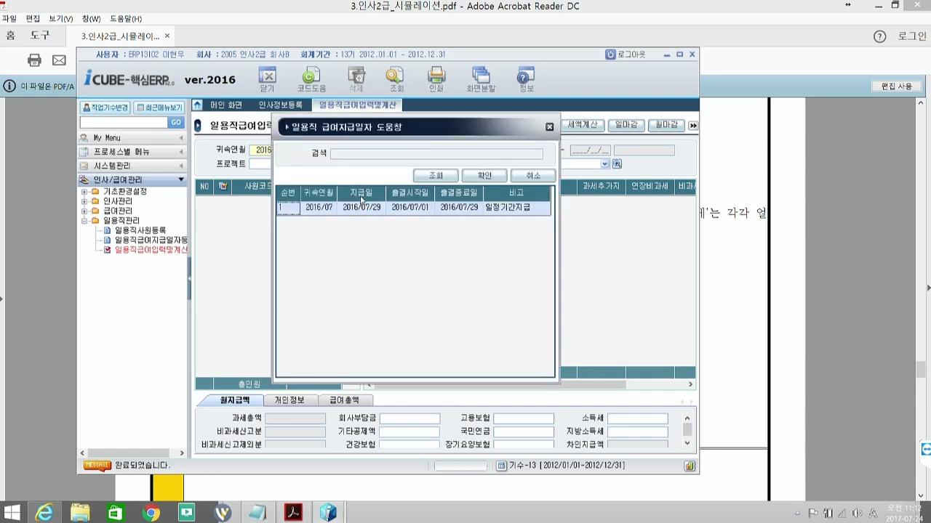
pyautogui.doubleClick(362, 209)
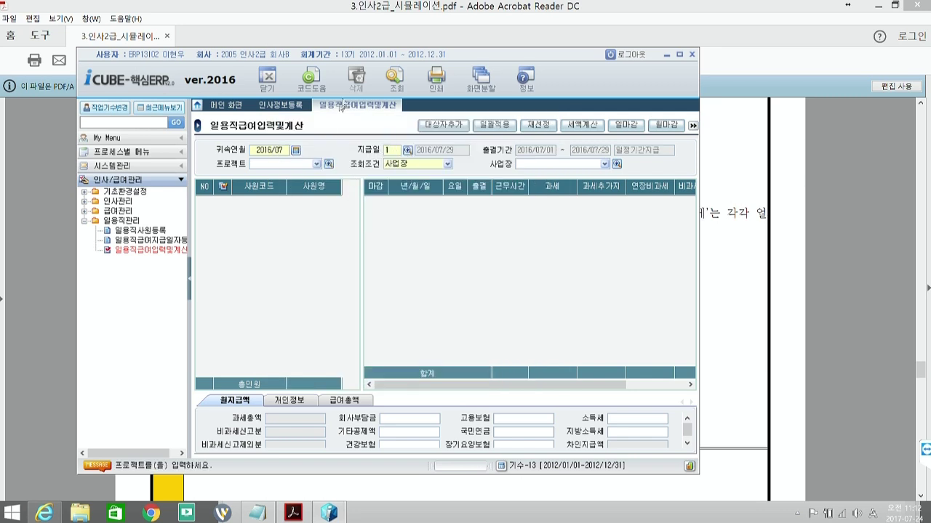
pyautogui.click(395, 80)
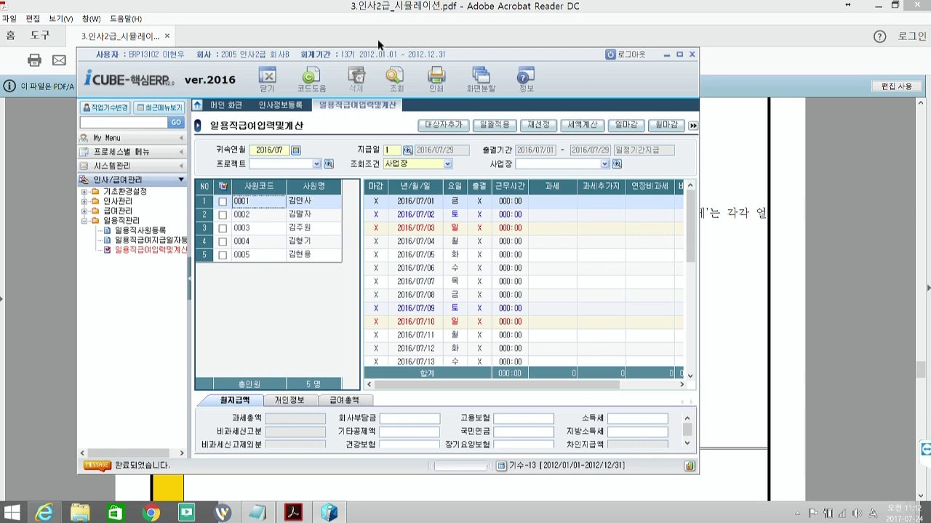
# Hide the menu tree, select all listed daily workers and open 일괄적용 for them
pyautogui.moveTo(311, 62); pyautogui.dragTo(262, 52)
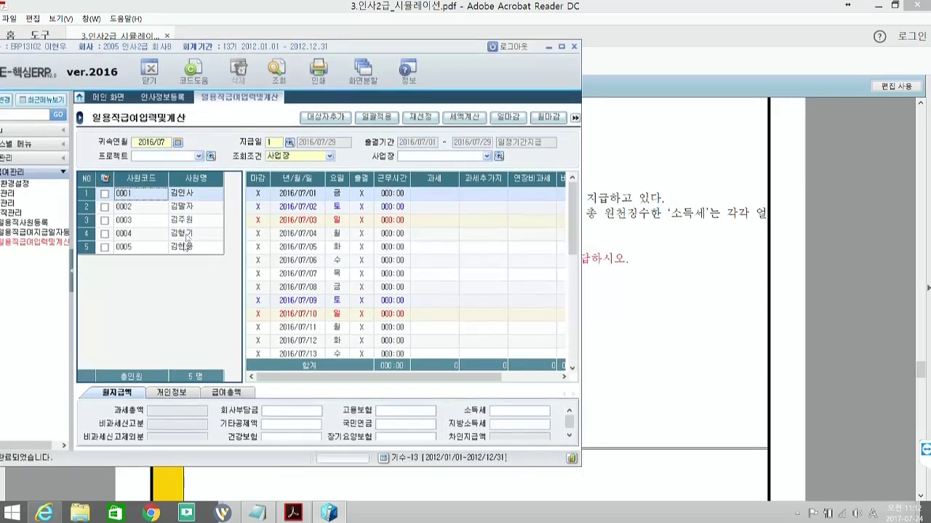
pyautogui.click(72, 277)
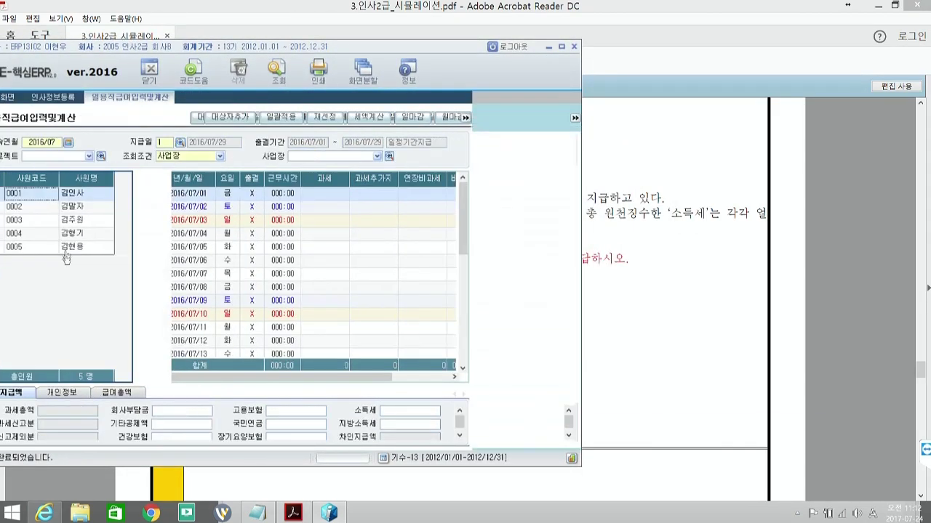
pyautogui.moveTo(135, 51); pyautogui.dragTo(194, 46)
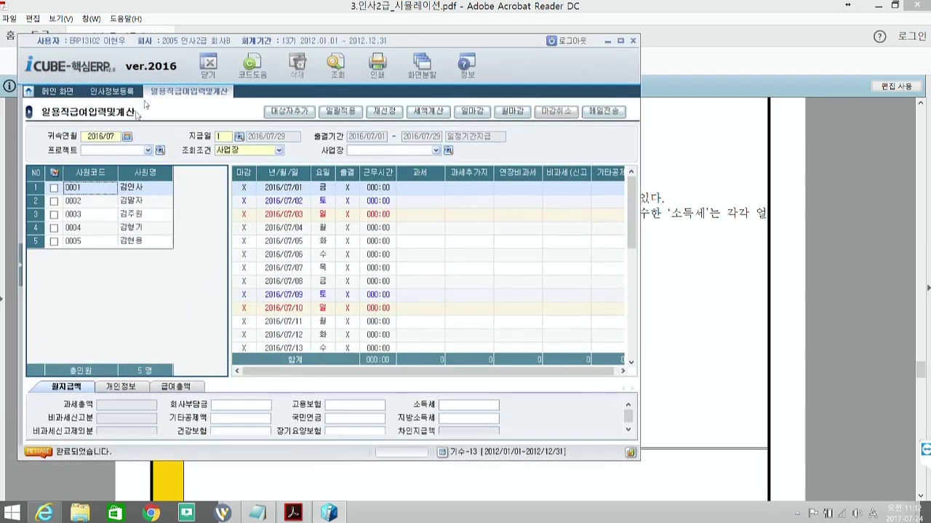
pyautogui.click(53, 173)
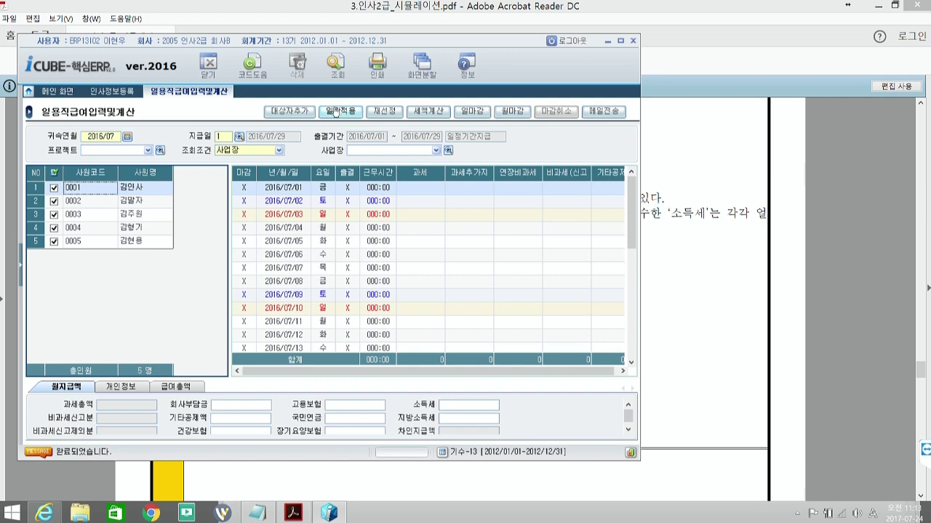
pyautogui.click(336, 114)
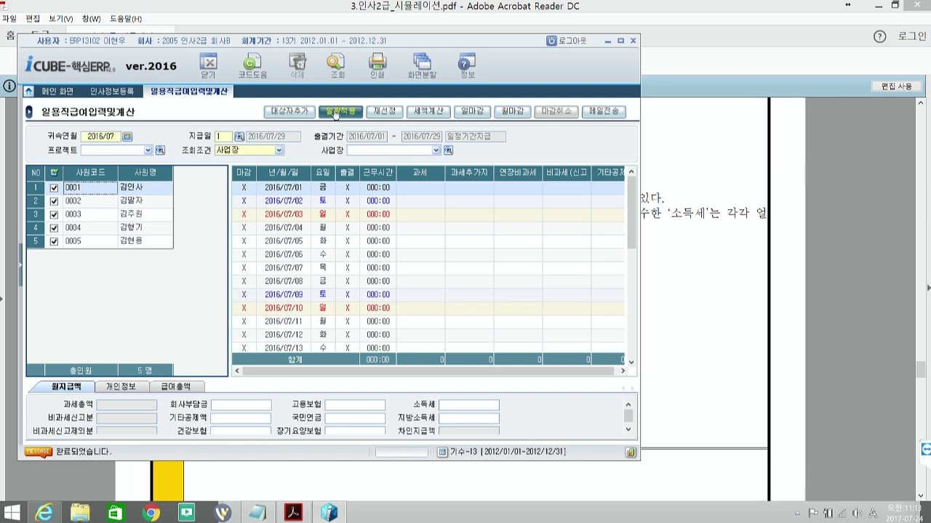
pyautogui.moveTo(325, 180); pyautogui.dragTo(369, 79)
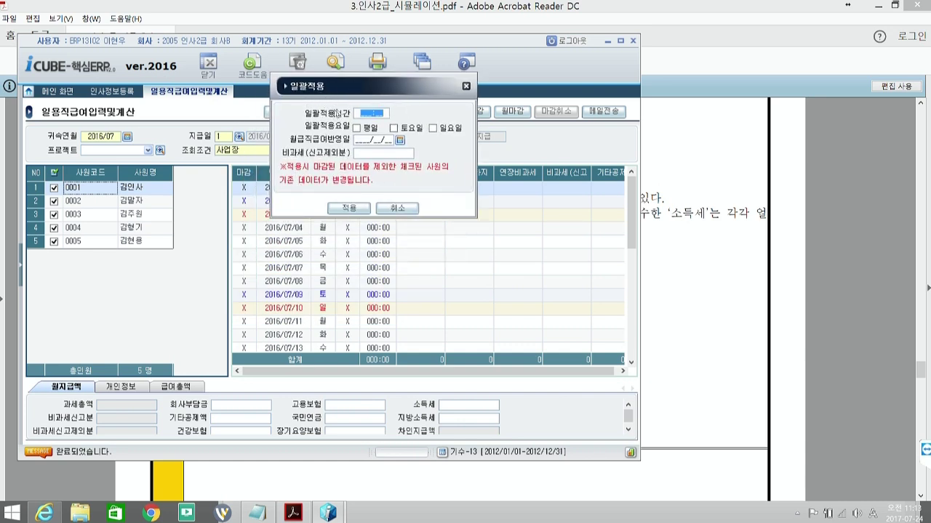
# Recheck the working-hours condition in the PDF and batch-apply 008:00 hours on 평일 to the selected workers in iCUBE
pyautogui.click(711, 209)
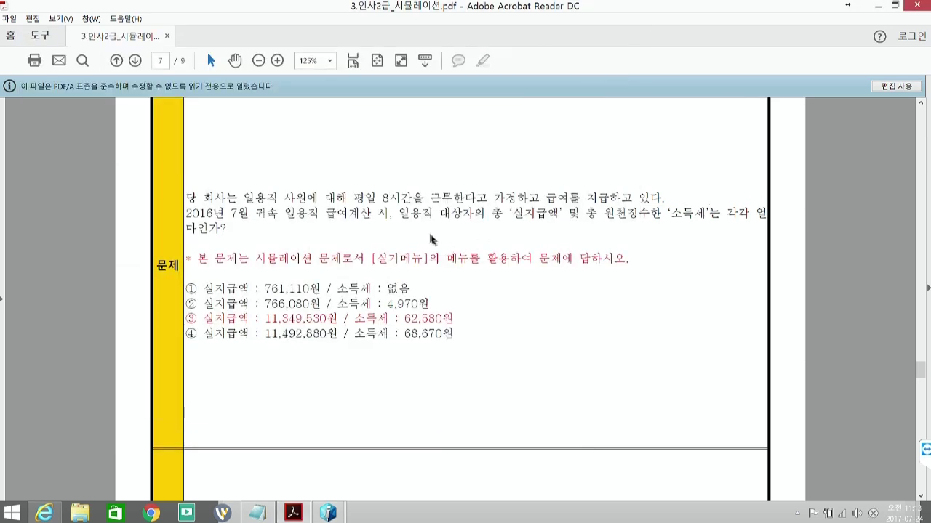
pyautogui.moveTo(355, 198); pyautogui.dragTo(504, 198)
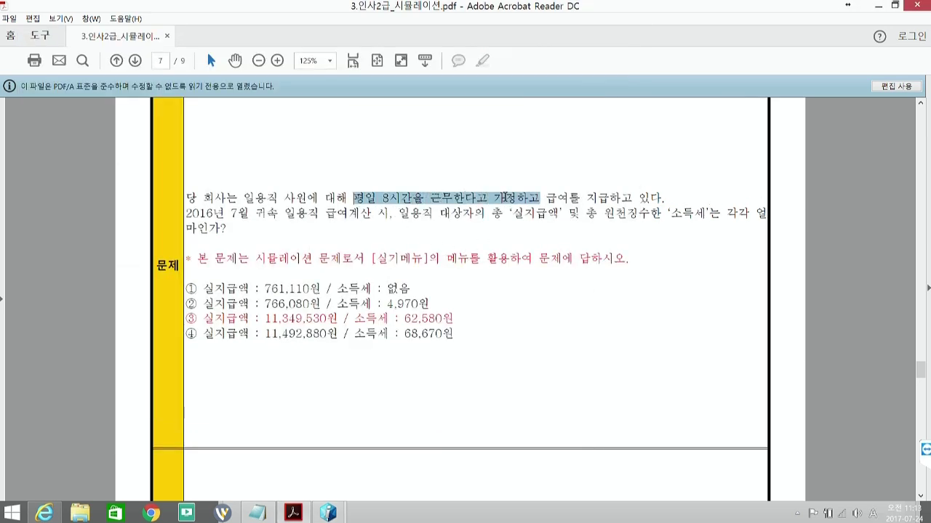
pyautogui.moveTo(328, 512)
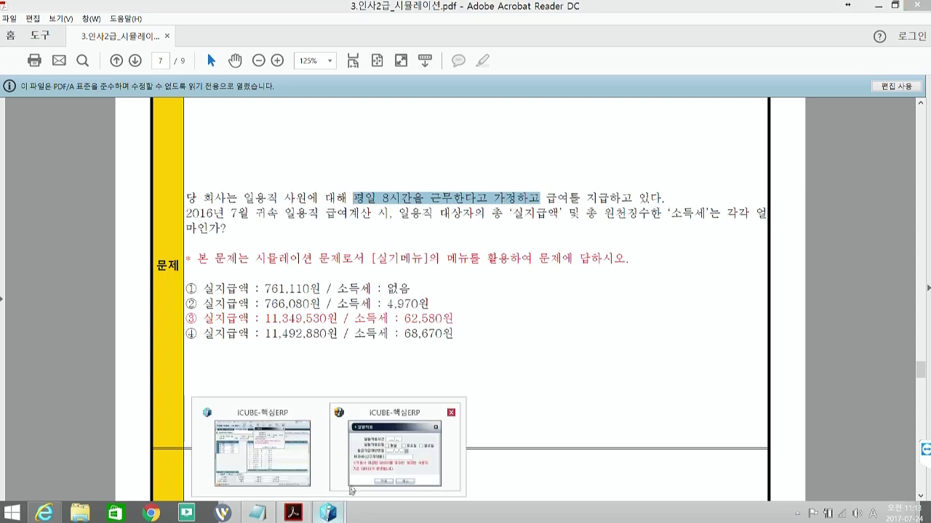
pyautogui.click(357, 482)
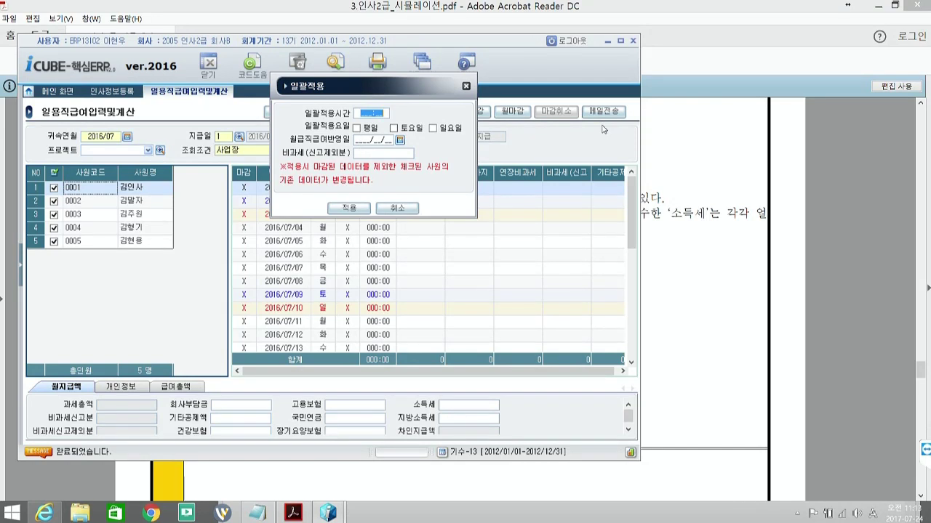
pyautogui.write('008:00')
pyautogui.click(349, 209)
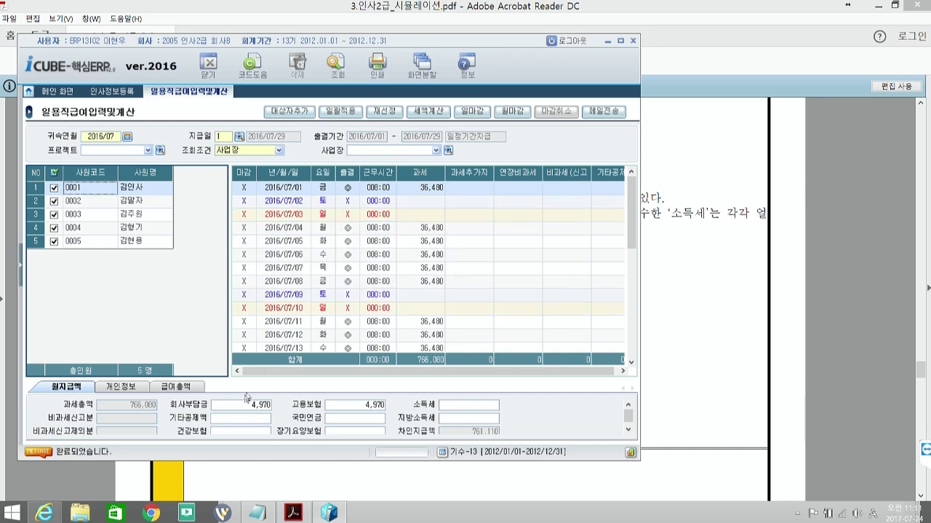
# Show the 급여총액 totals and compare 소득세 and 차인지급액 with the PDF answer options, enlarging the iCUBE window to fit them
pyautogui.click(180, 387)
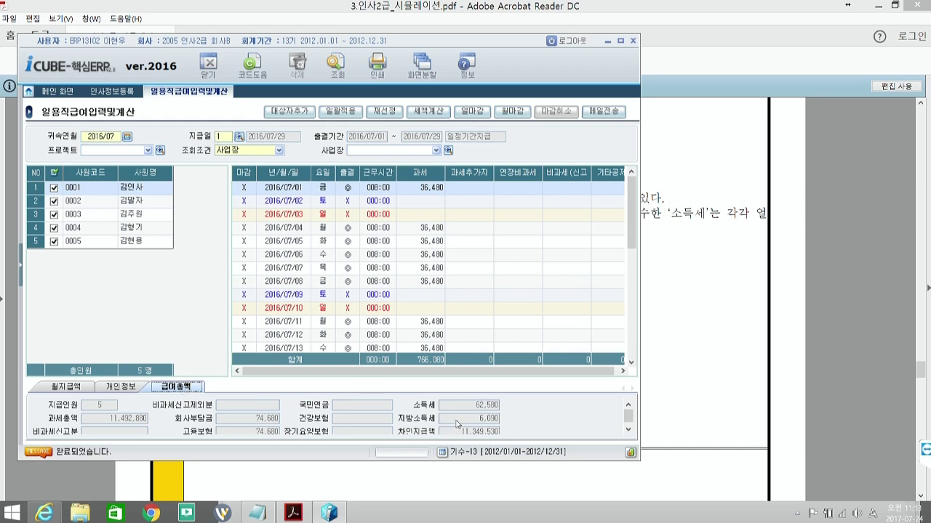
pyautogui.click(684, 383)
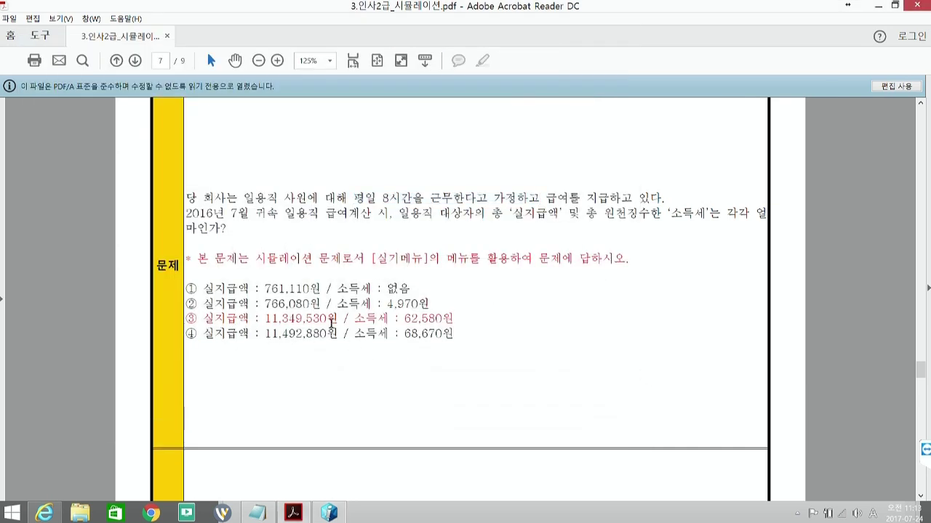
pyautogui.click(329, 513)
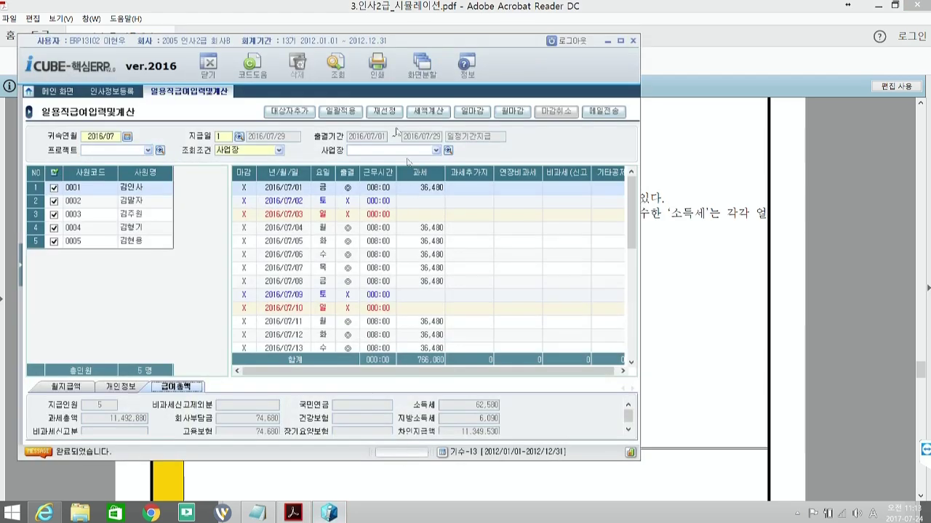
pyautogui.moveTo(358, 45); pyautogui.dragTo(646, 4)
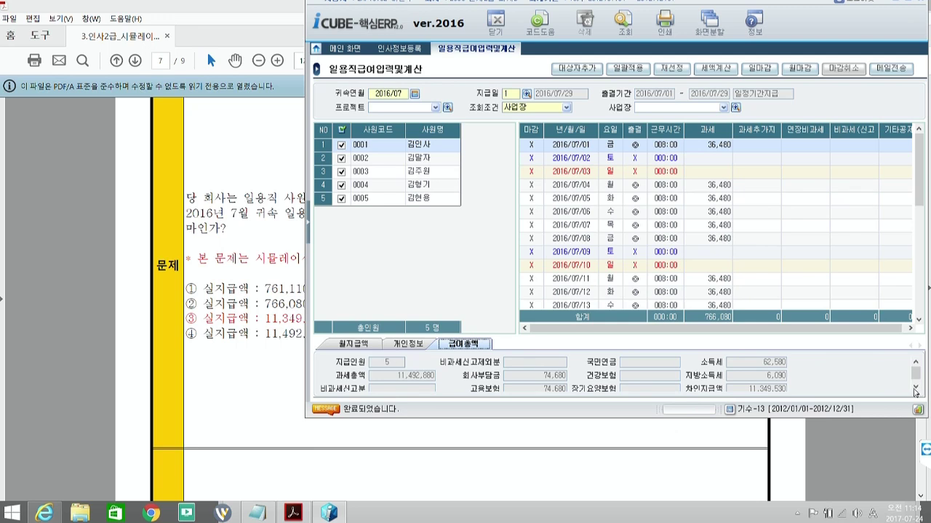
pyautogui.moveTo(800, 420); pyautogui.dragTo(795, 444)
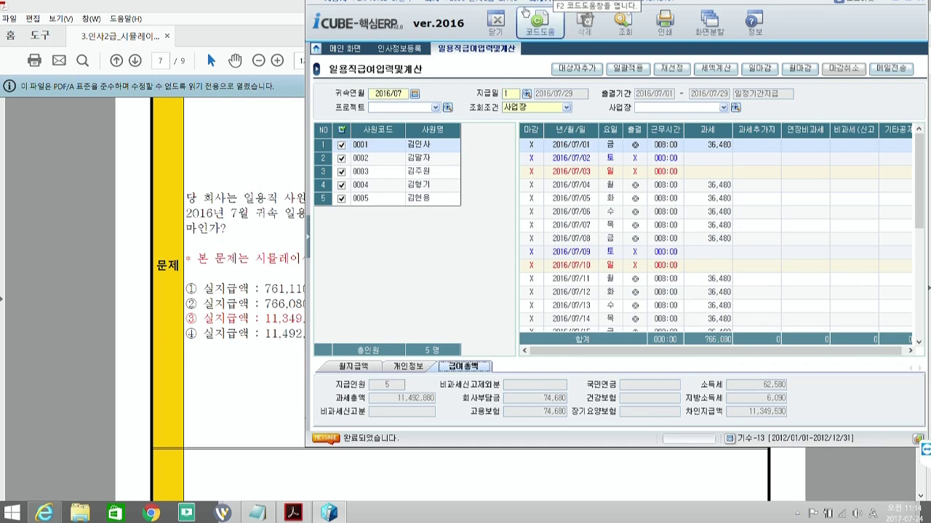
pyautogui.moveTo(503, 4); pyautogui.dragTo(332, 10)
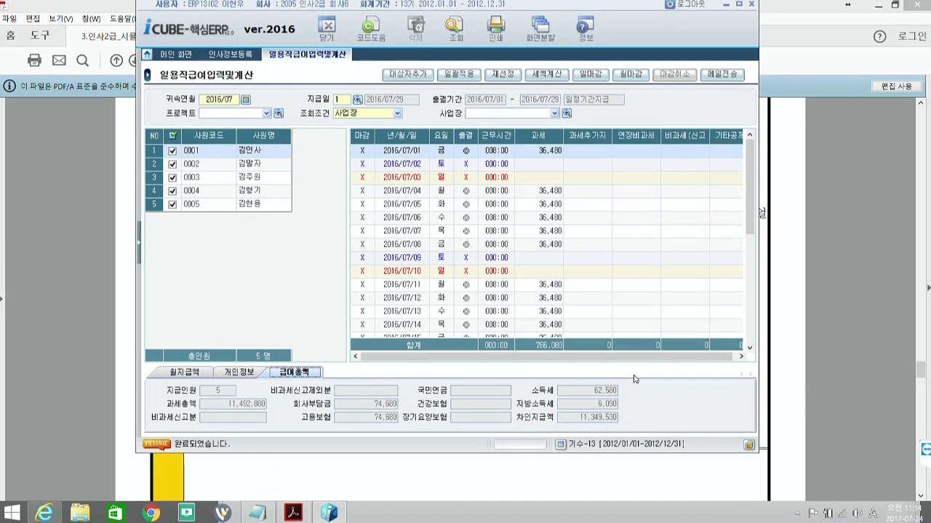
# Return to the PDF and read the next question on the July 2016 어학시험 allowance for the 인천지점 workplace
pyautogui.click(793, 332)
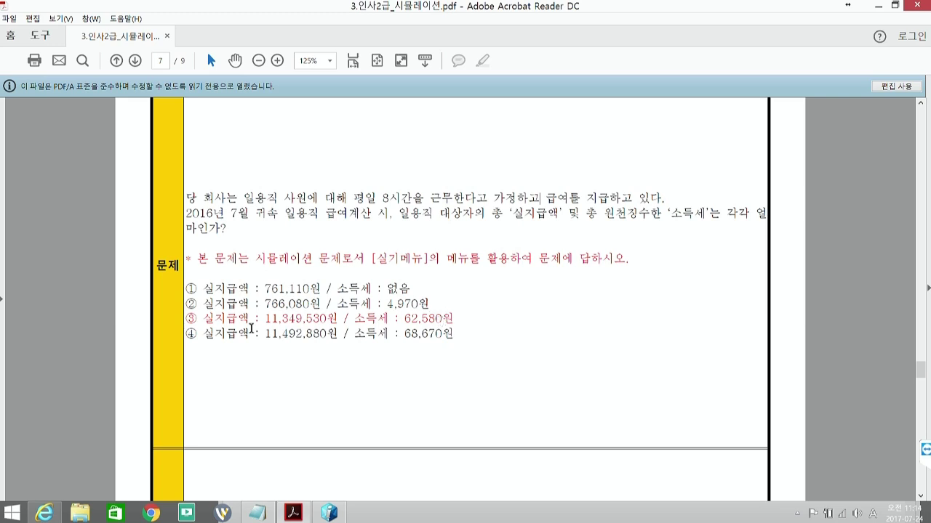
pyautogui.click(137, 63)
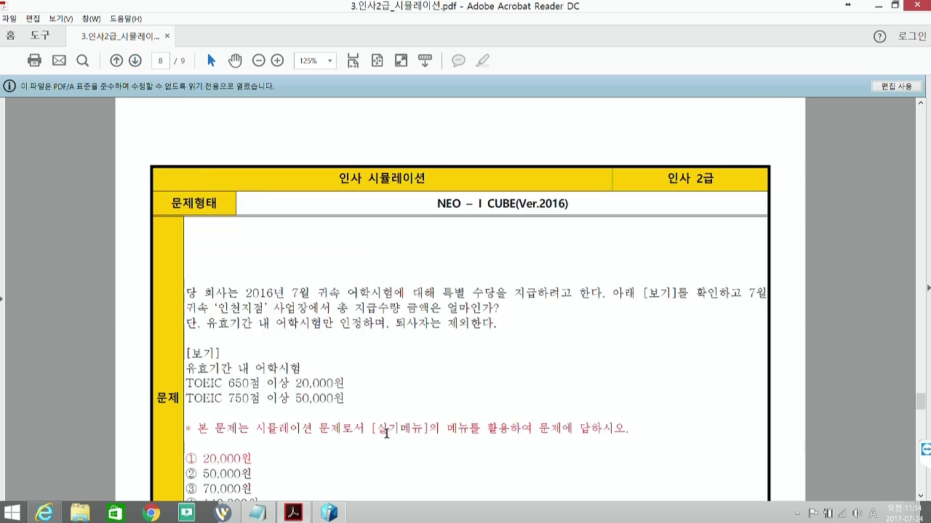
pyautogui.click(235, 61)
pyautogui.moveTo(416, 477); pyautogui.dragTo(388, 328)
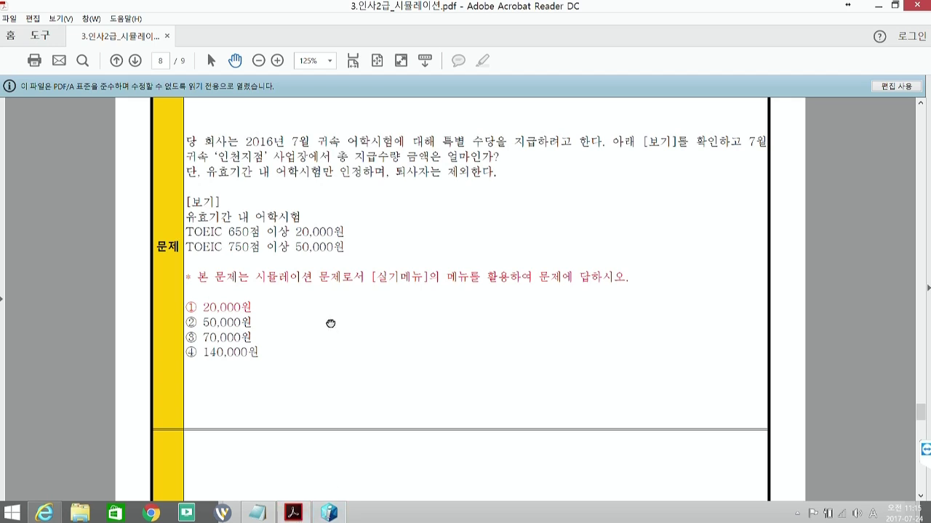
# Switch to iCUBE, show the menu tree and open the 어학시험 view of 사원정보현황 under 인사관리
pyautogui.click(327, 515)
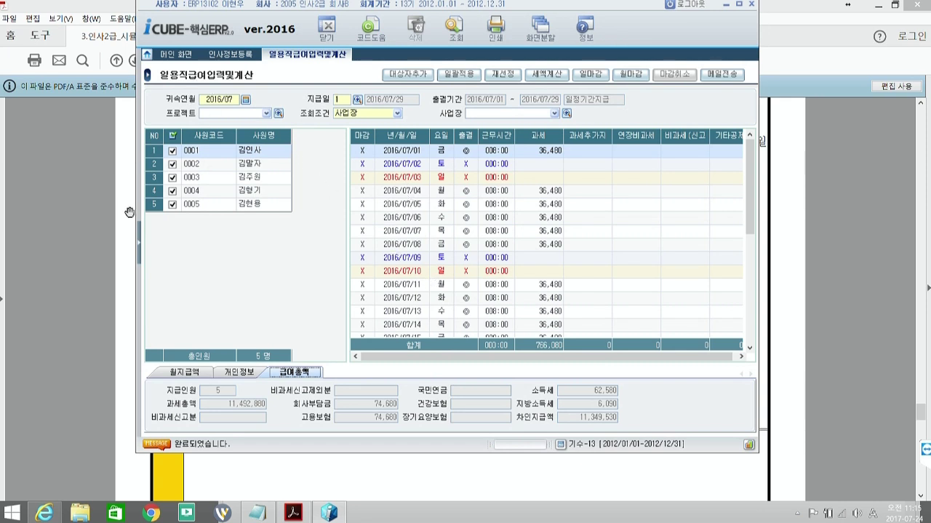
pyautogui.click(143, 248)
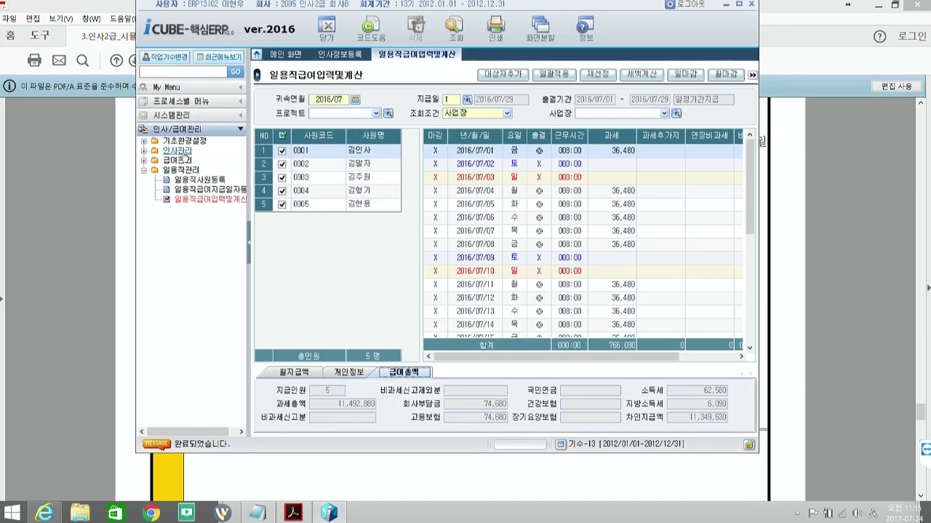
pyautogui.click(153, 171)
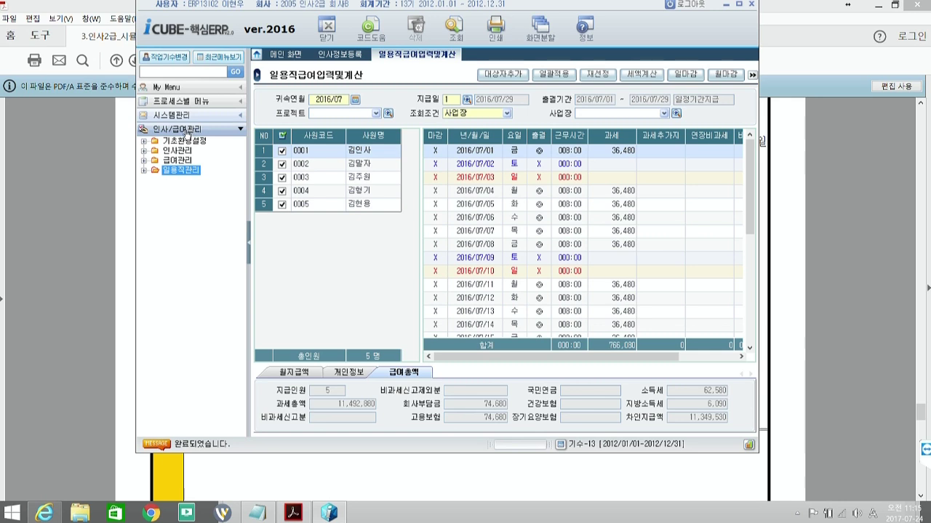
pyautogui.click(175, 151)
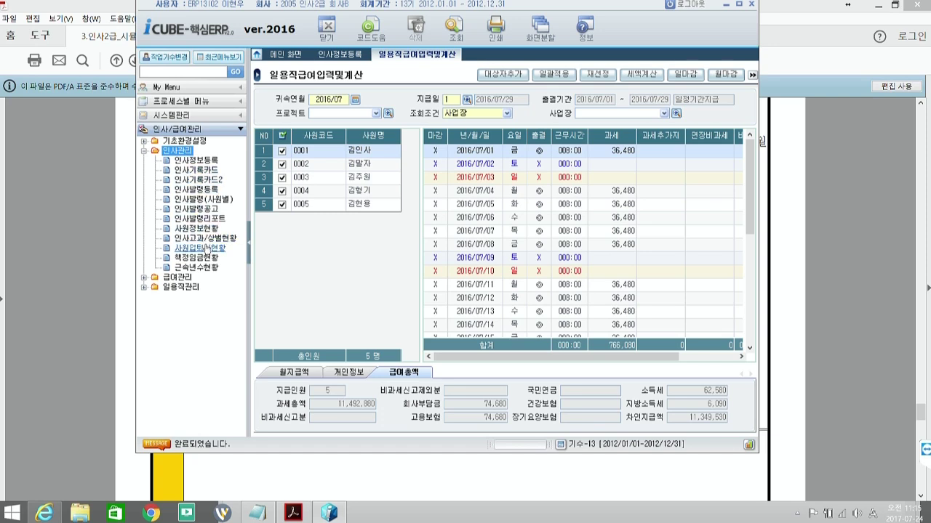
pyautogui.click(208, 229)
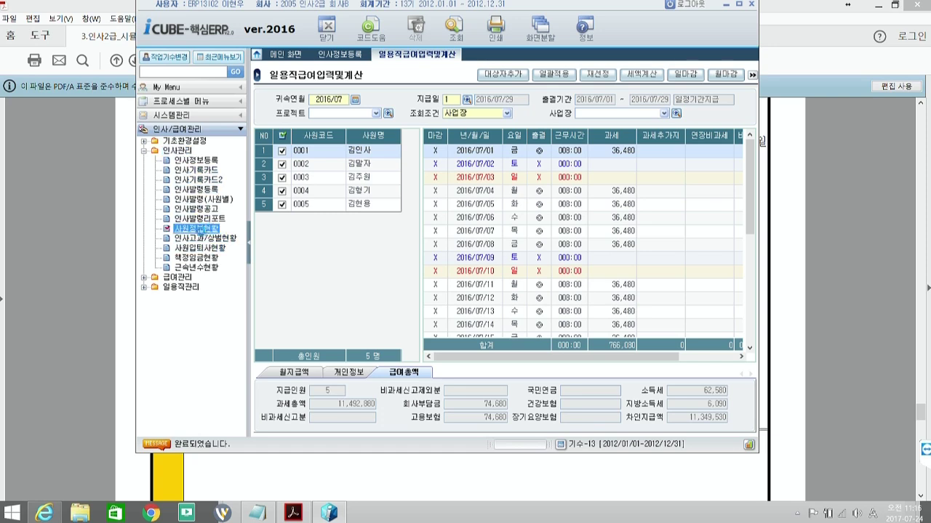
pyautogui.doubleClick(203, 229)
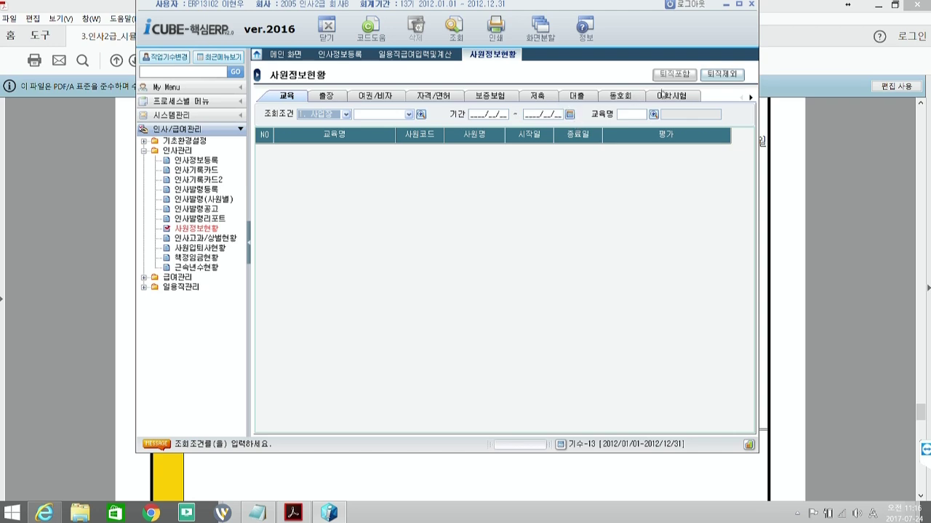
pyautogui.click(662, 95)
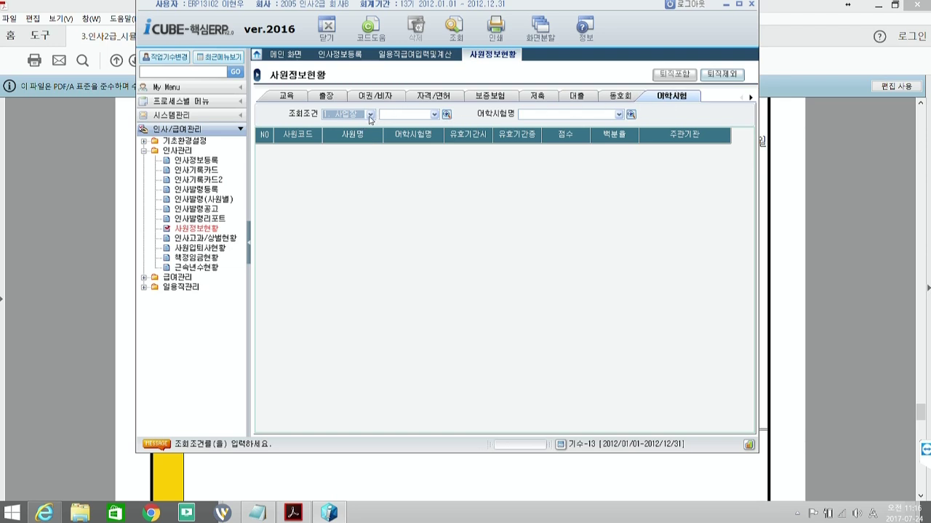
# Set the 사업장 condition to 2000 인사2급 인천지점, rechecking the workplace in the PDF question
pyautogui.click(445, 116)
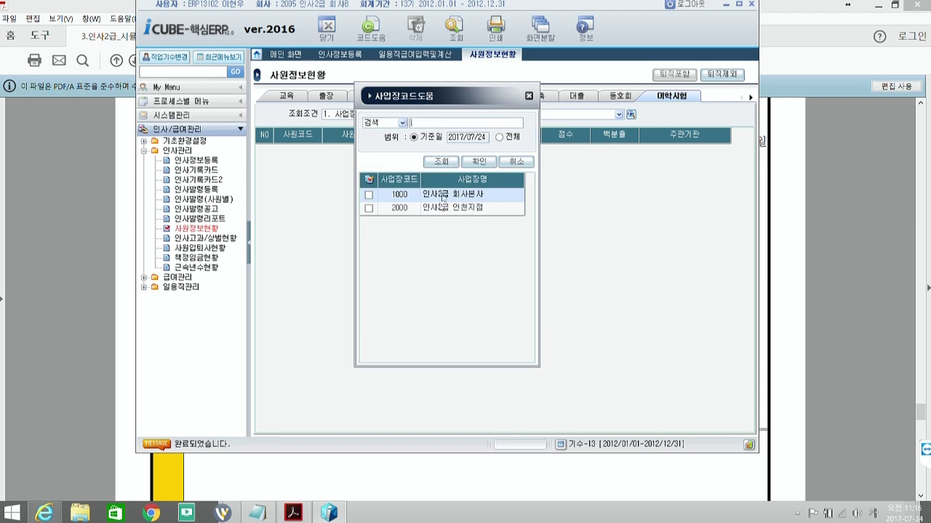
pyautogui.click(516, 162)
pyautogui.click(446, 115)
pyautogui.click(368, 209)
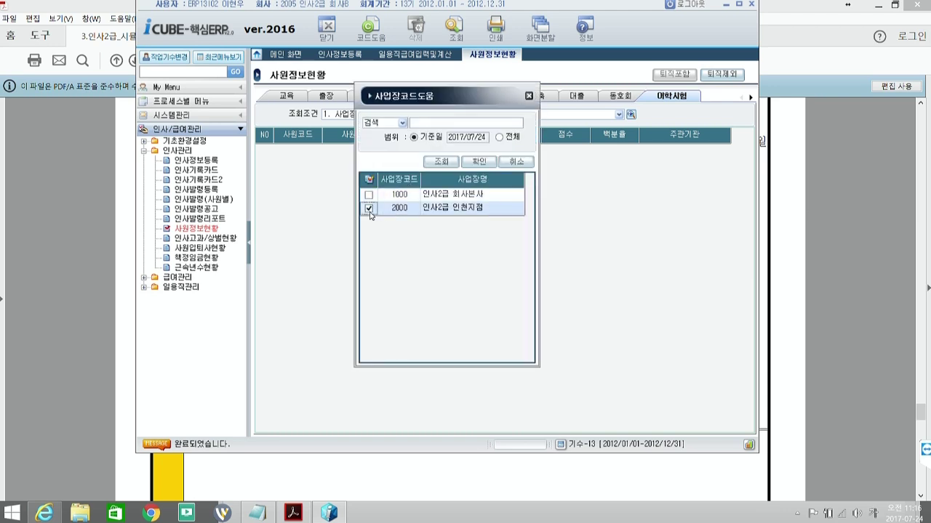
pyautogui.click(825, 289)
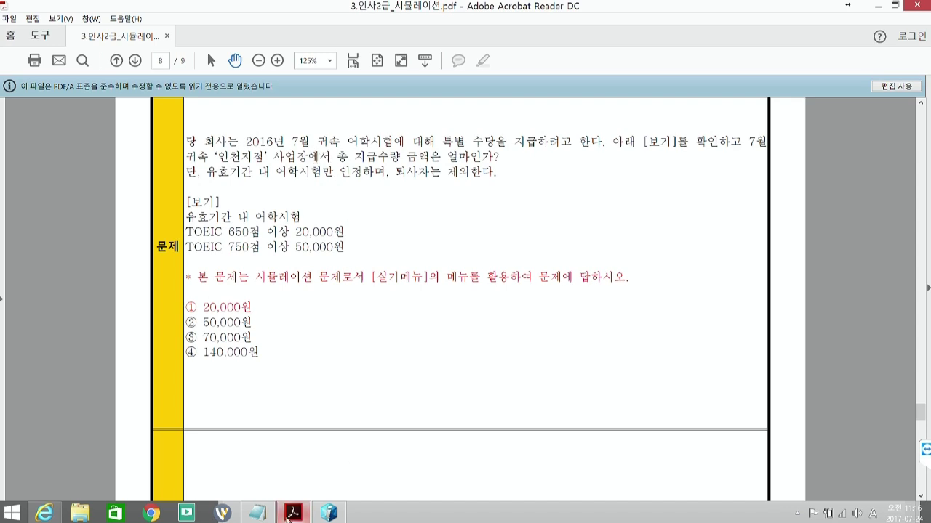
pyautogui.click(328, 514)
pyautogui.click(476, 163)
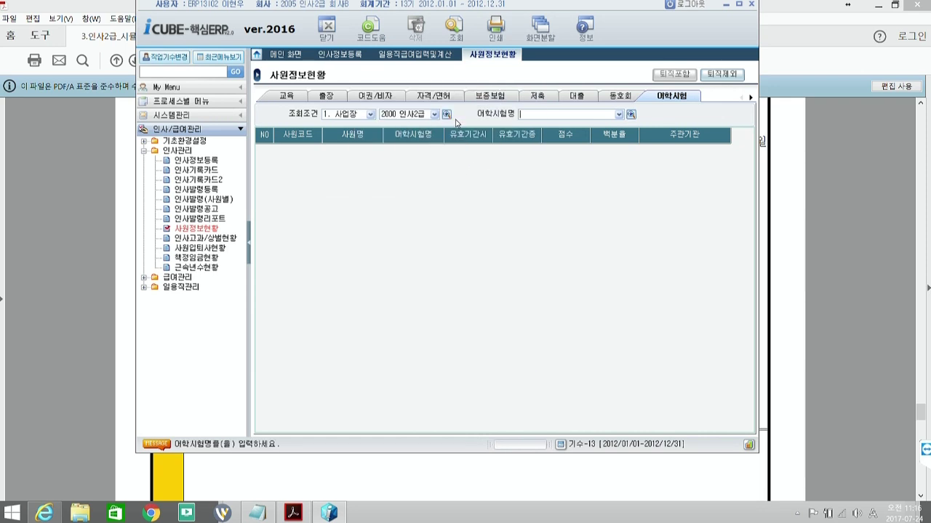
# Query the language-exam records with 어학시험명 set to E10 토익 and move the iCUBE window aside
pyautogui.click(447, 115)
pyautogui.click(617, 115)
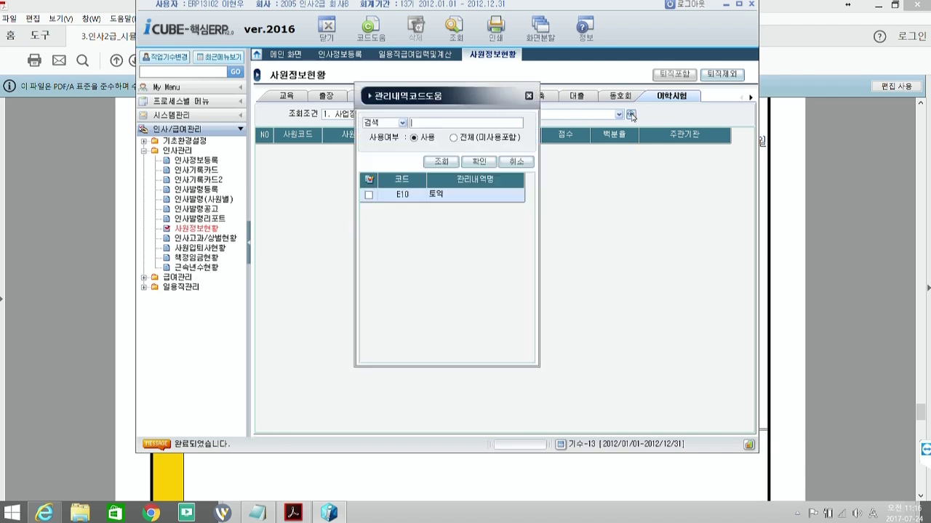
pyautogui.click(440, 202)
pyautogui.doubleClick(440, 201)
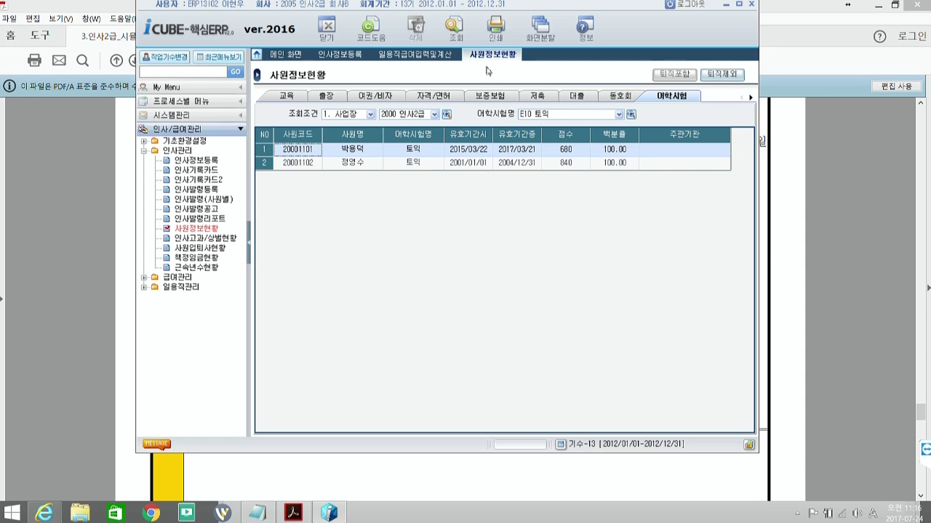
pyautogui.moveTo(461, 8); pyautogui.dragTo(278, 19)
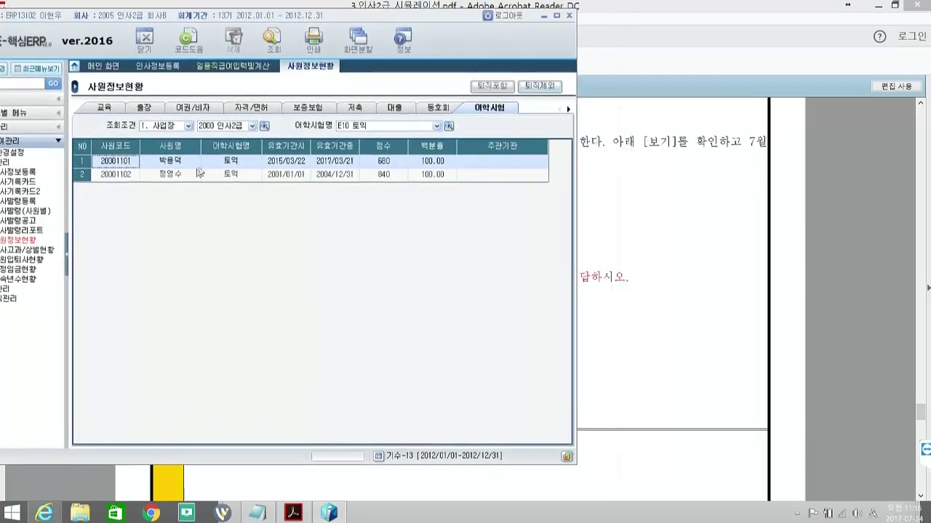
# Compare the employees' TOEIC scores and validity periods with the PDF's allowance and retiree-exclusion conditions
pyautogui.click(589, 195)
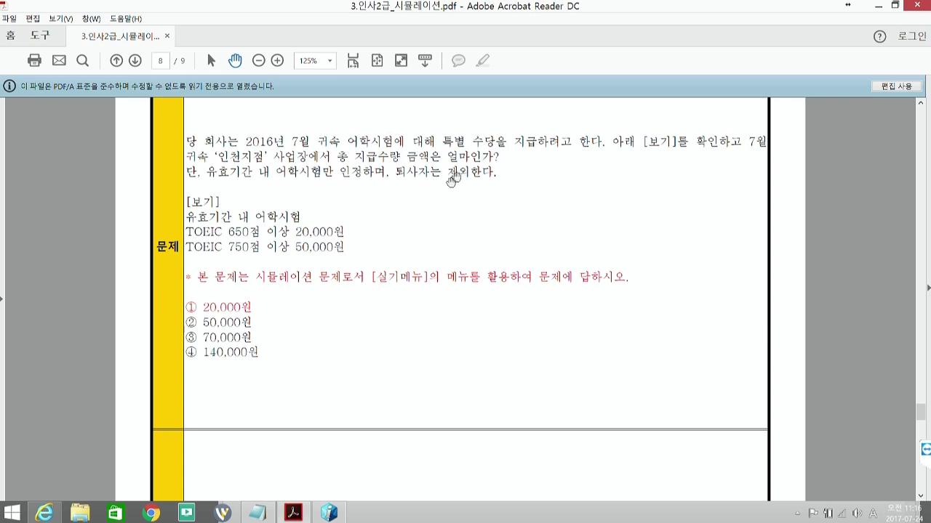
pyautogui.click(329, 515)
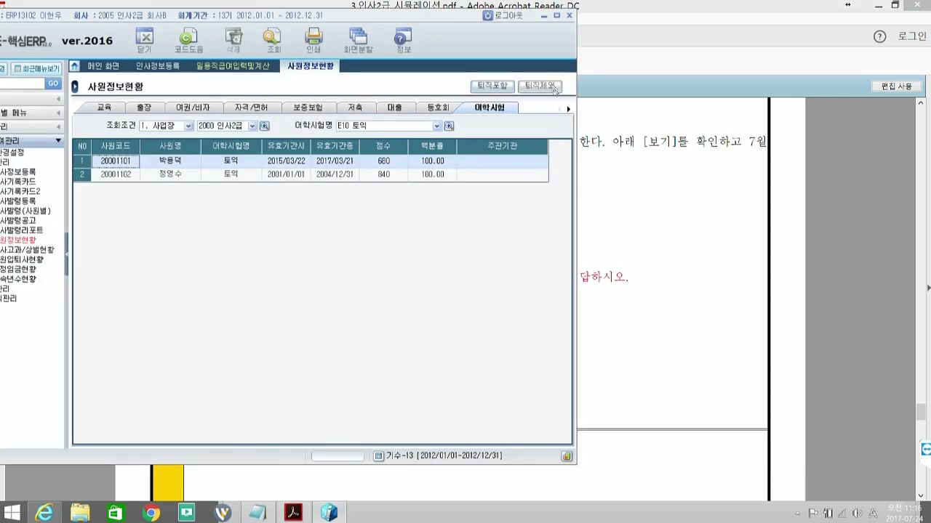
pyautogui.click(597, 179)
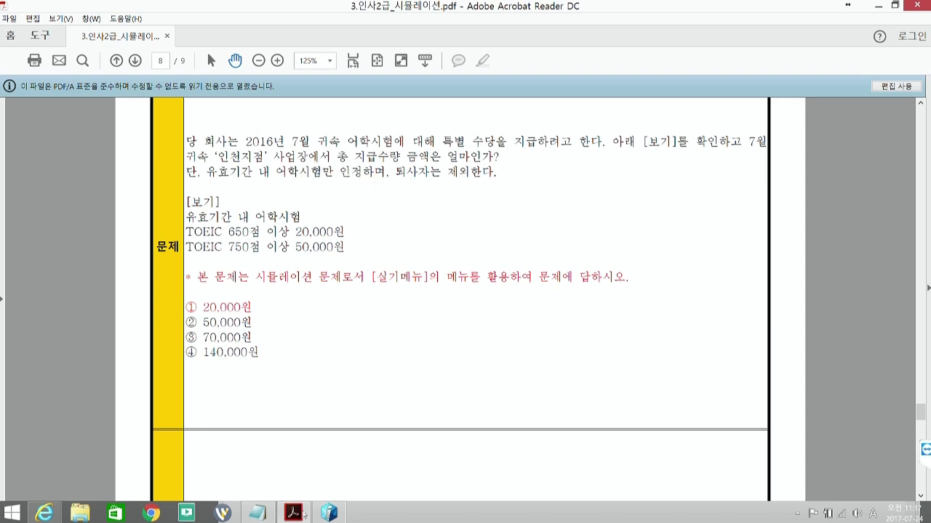
pyautogui.click(329, 514)
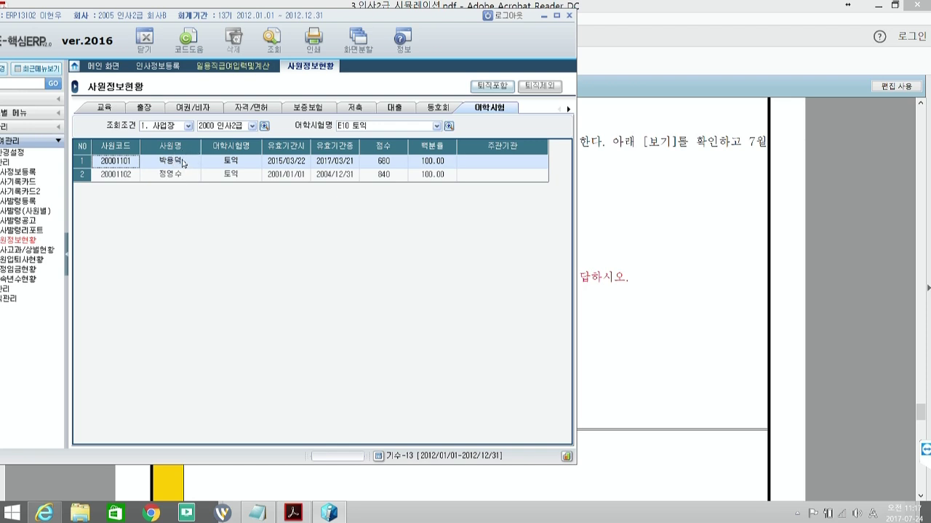
pyautogui.click(616, 201)
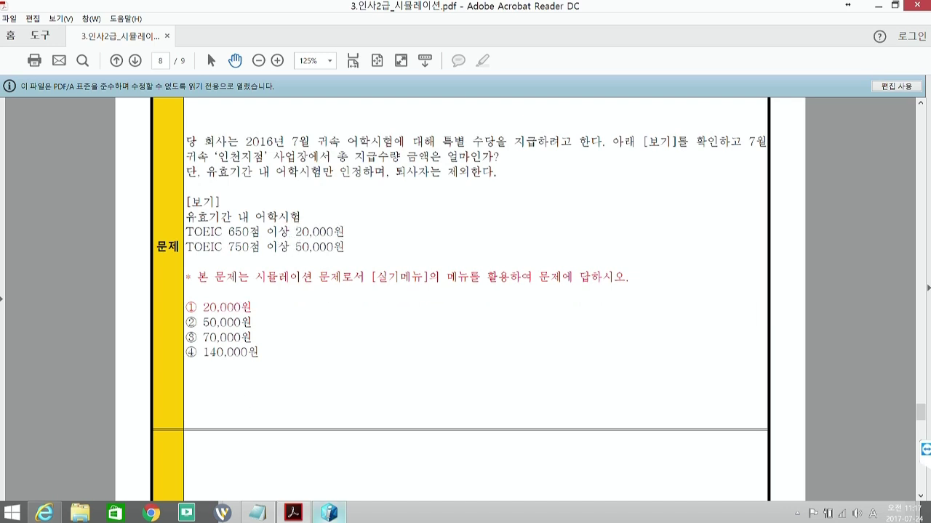
pyautogui.click(329, 513)
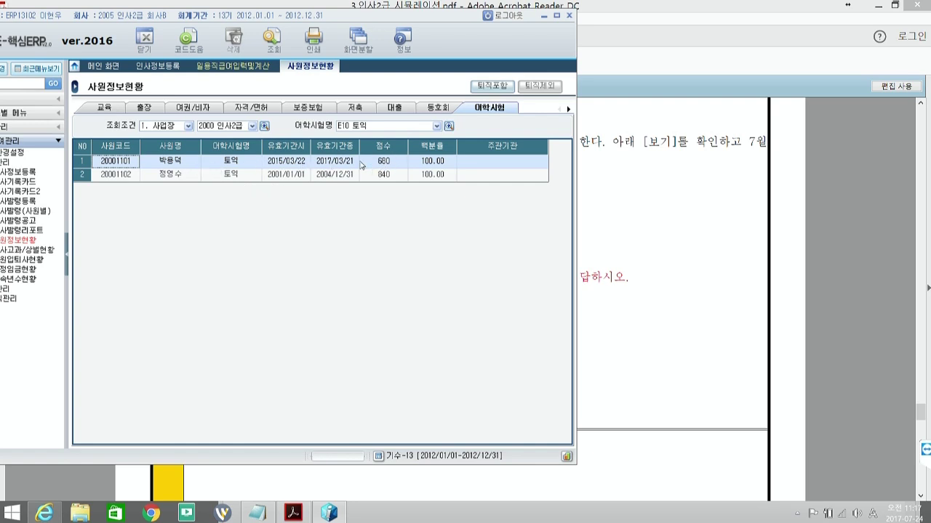
# Go to the next PDF question and read its answer options on the '2016년 하반기 부서이동' personnel orders
pyautogui.click(617, 213)
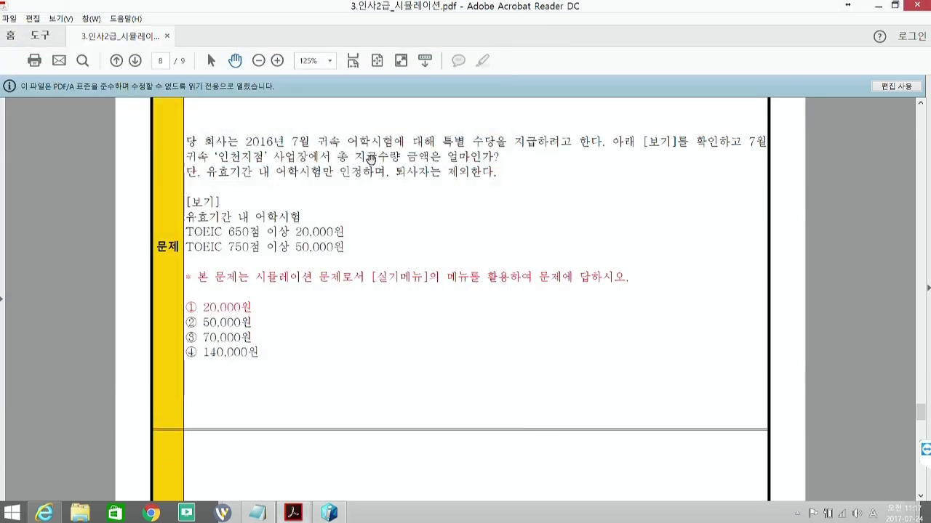
pyautogui.scroll(-5, 430, 175)
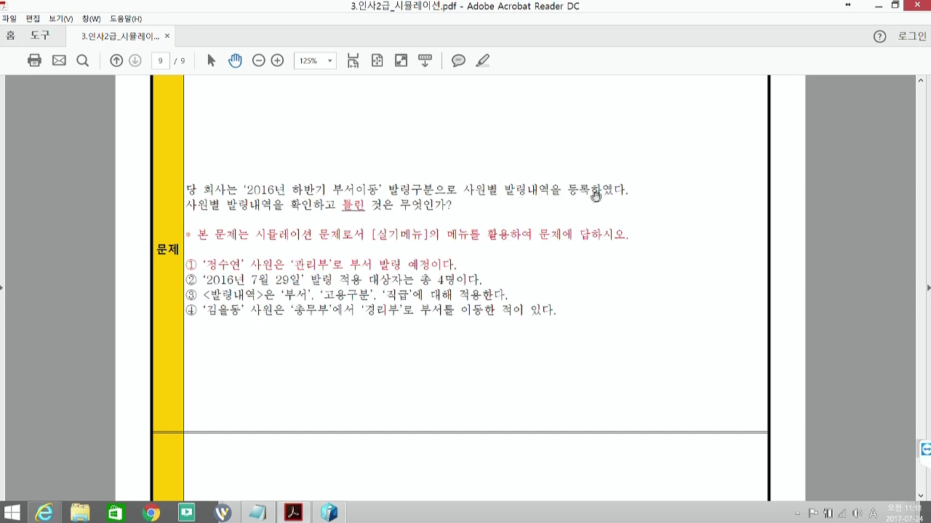
pyautogui.moveTo(275, 231); pyautogui.dragTo(278, 180)
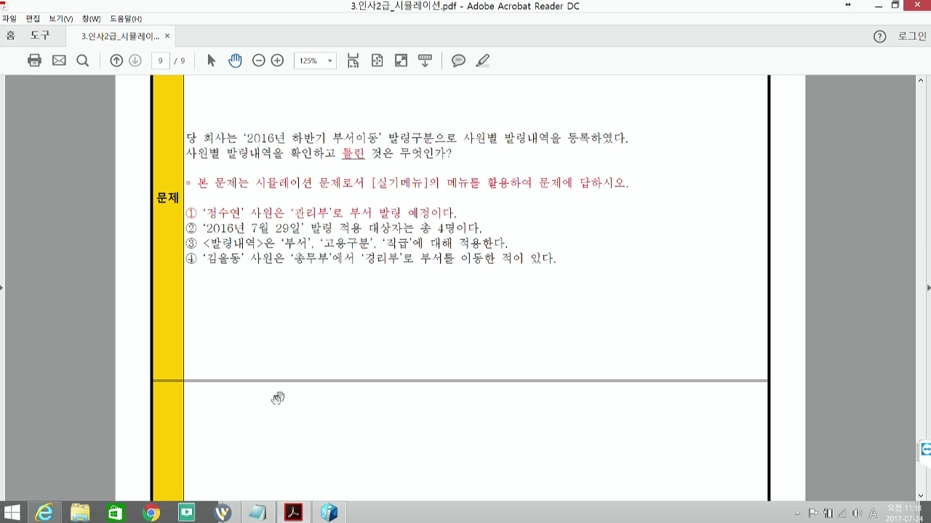
# Bring the iCUBE menu tree back into view and open 인사발령(사원별) under 인사관리
pyautogui.click(329, 513)
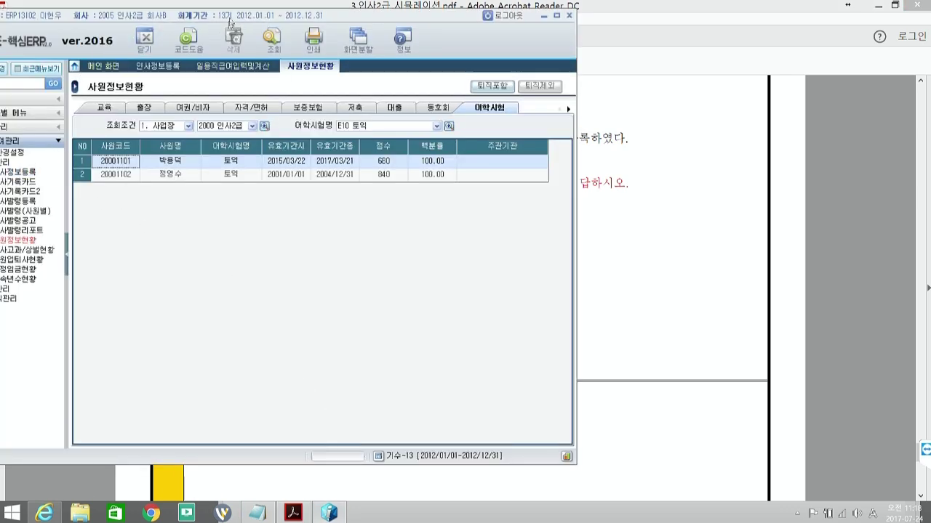
pyautogui.moveTo(235, 16); pyautogui.dragTo(345, 18)
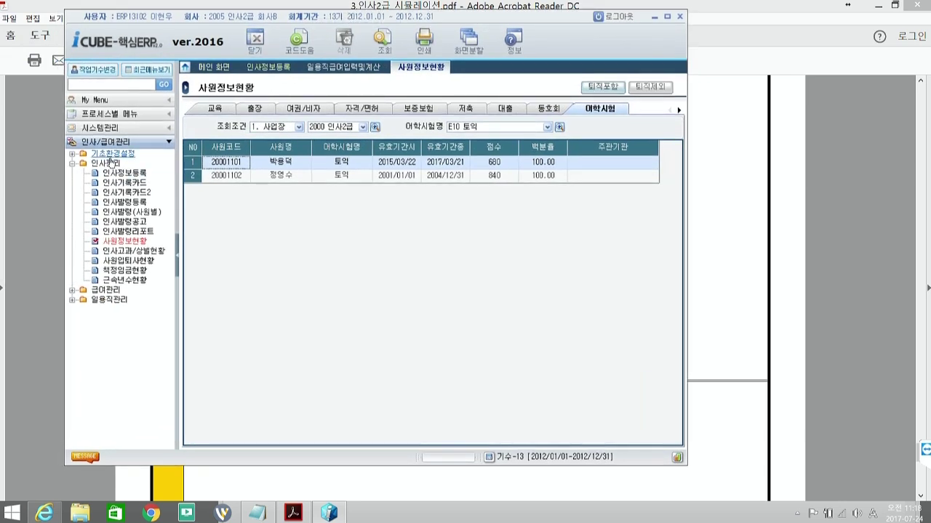
pyautogui.click(72, 164)
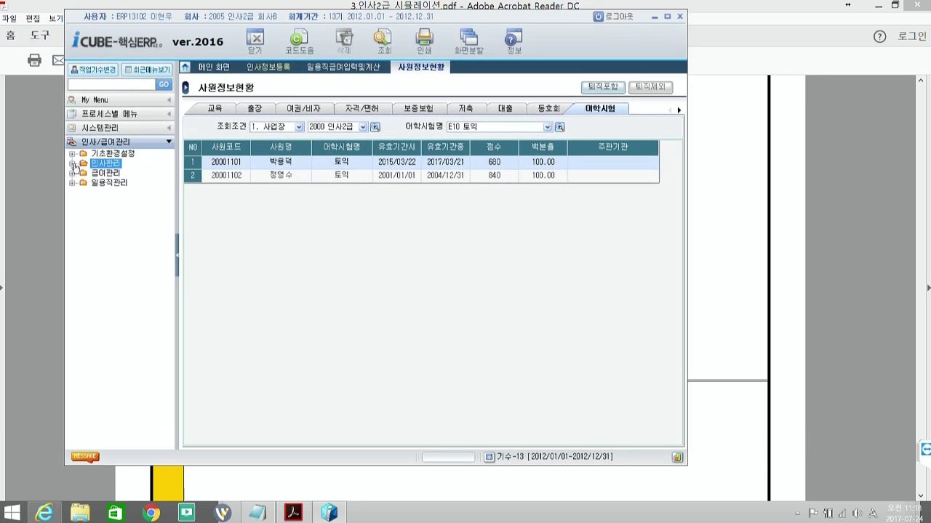
pyautogui.doubleClick(113, 164)
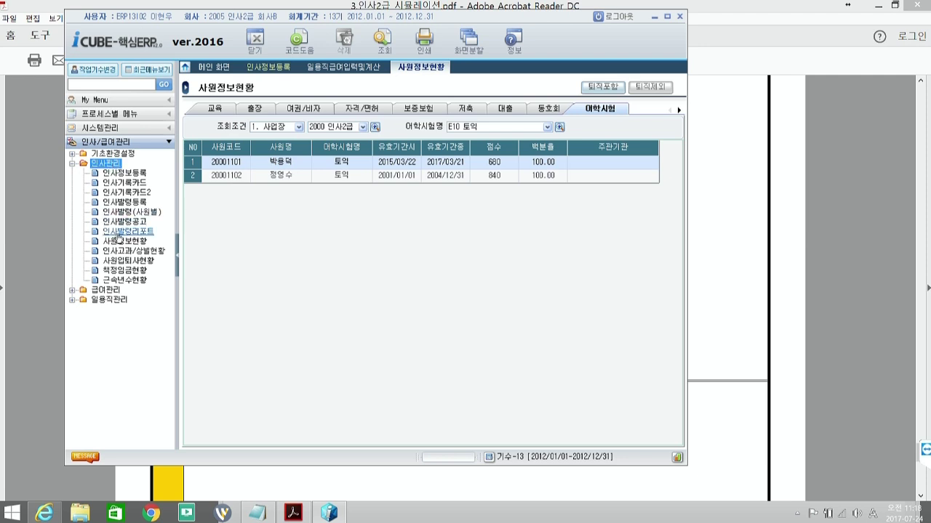
pyautogui.click(129, 212)
pyautogui.doubleClick(131, 212)
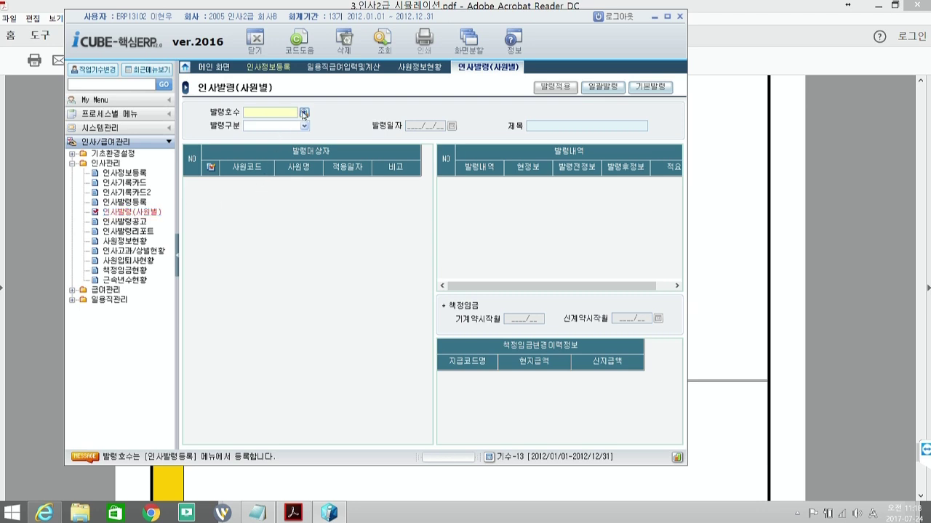
# Open the 발령호수 lookup list and recheck the '2016년 하반기 부서이동' question in the PDF
pyautogui.click(304, 113)
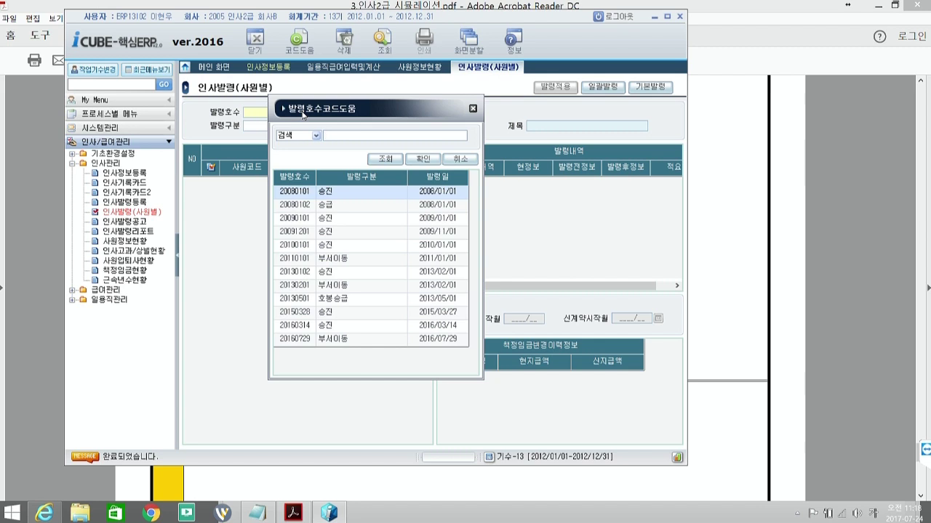
pyautogui.write('승진')
pyautogui.hotkey('alt', 'Tab')
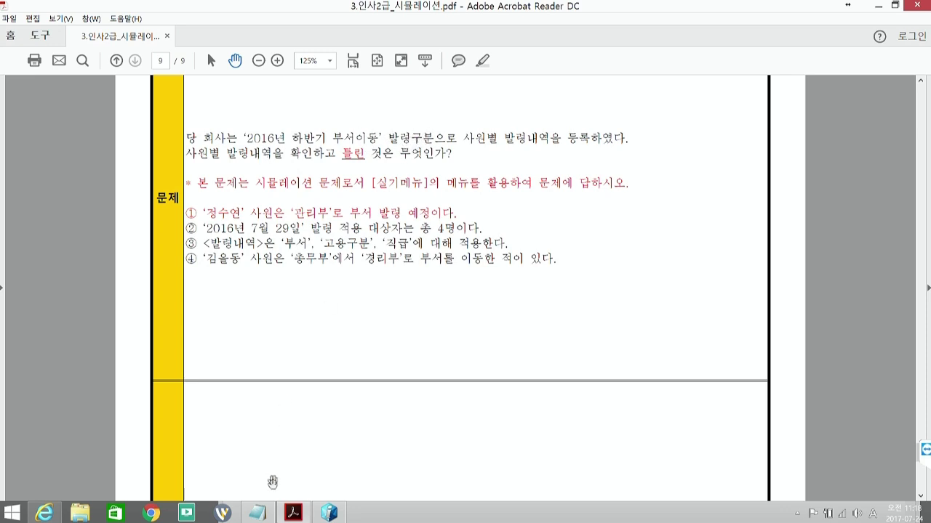
pyautogui.click(325, 514)
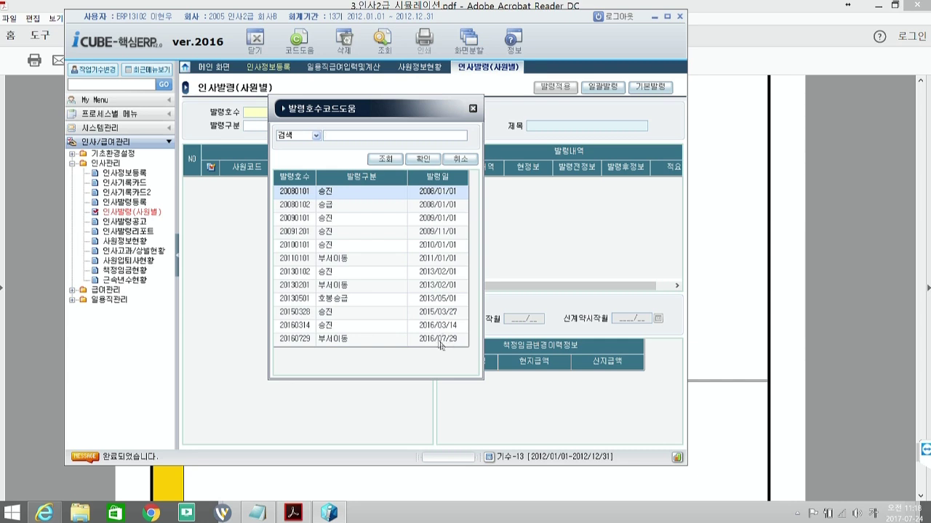
# Move the 발령호수 lookup higher and load the 부서이동 order 20110101 dated 2011/01/01
pyautogui.click(356, 346)
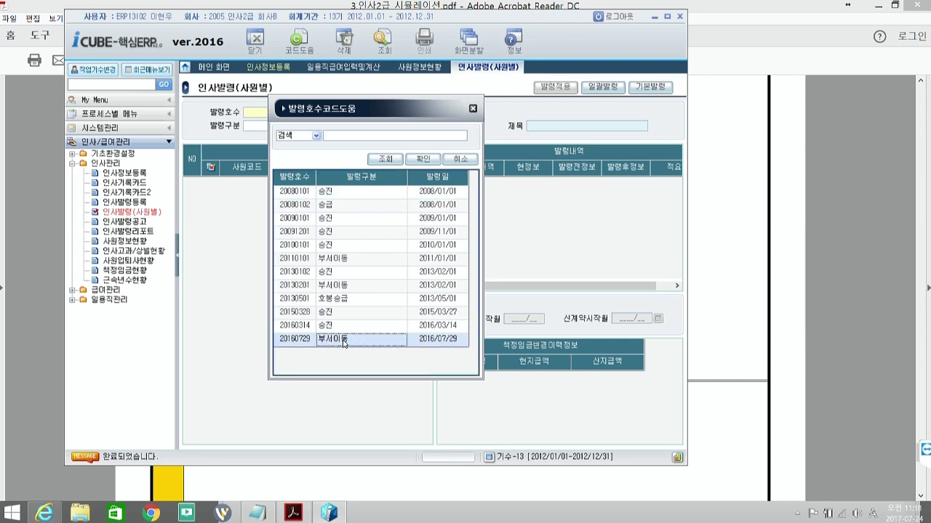
pyautogui.moveTo(357, 112); pyautogui.dragTo(353, 35)
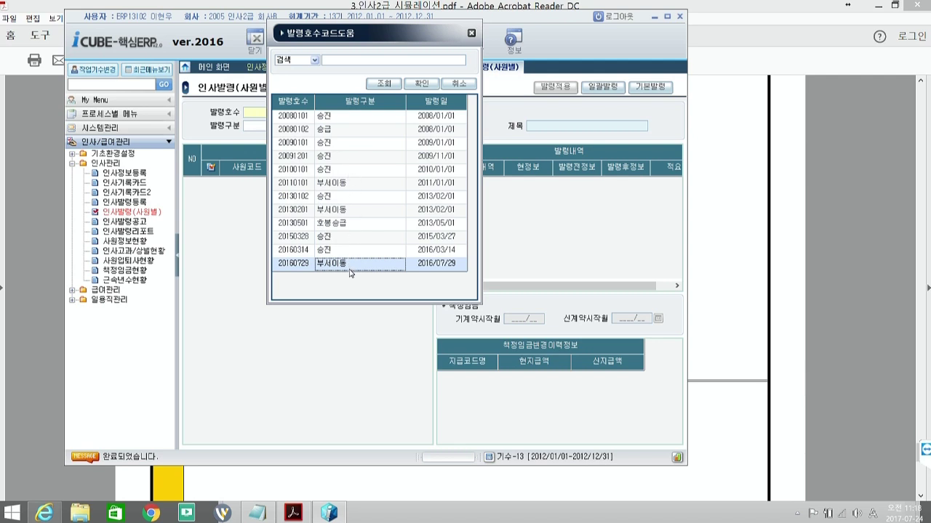
pyautogui.click(331, 185)
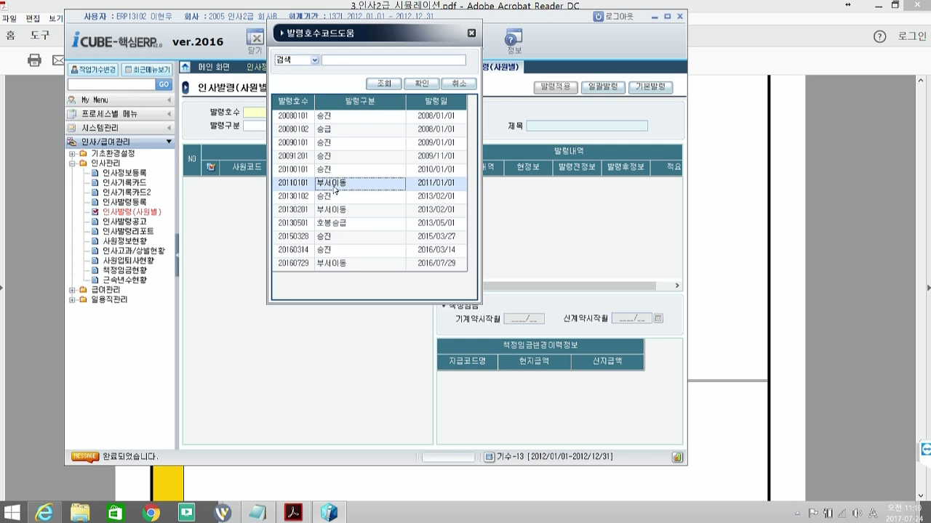
pyautogui.doubleClick(334, 186)
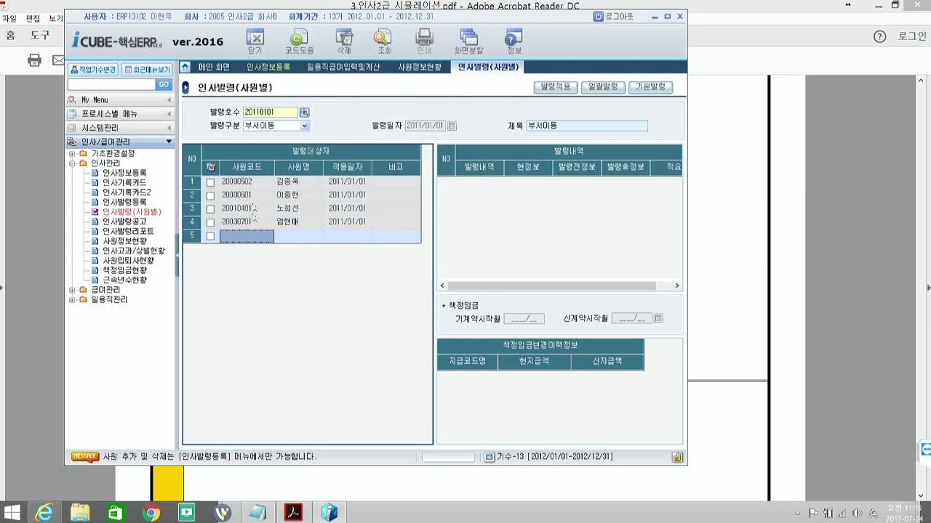
# Reopen the 발령호수 lookup, recheck the order title in the PDF, and load the 부서이동 order 20160729
pyautogui.click(306, 116)
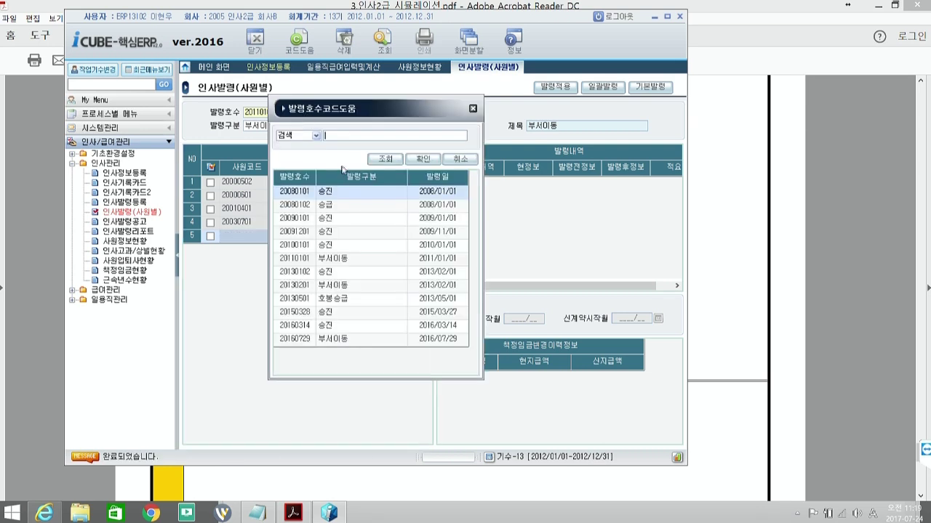
pyautogui.moveTo(349, 79); pyautogui.dragTo(318, 34)
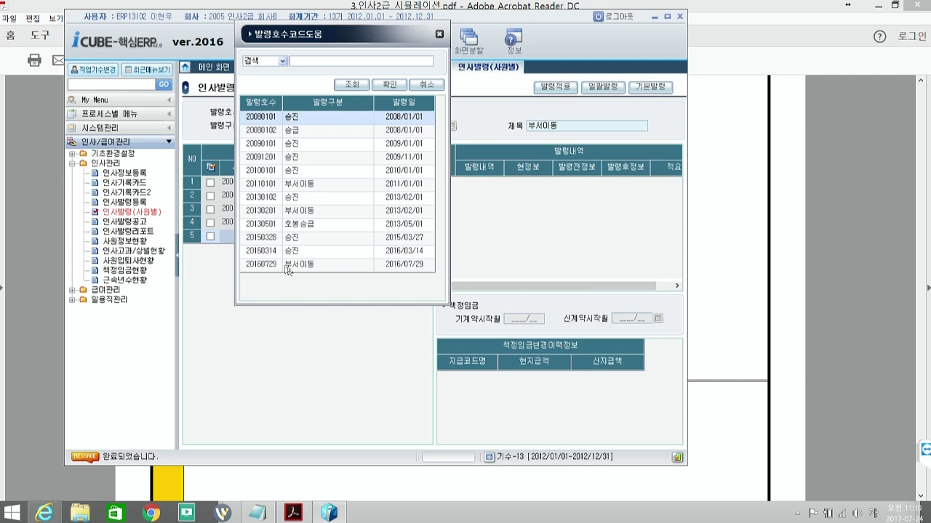
pyautogui.click(708, 263)
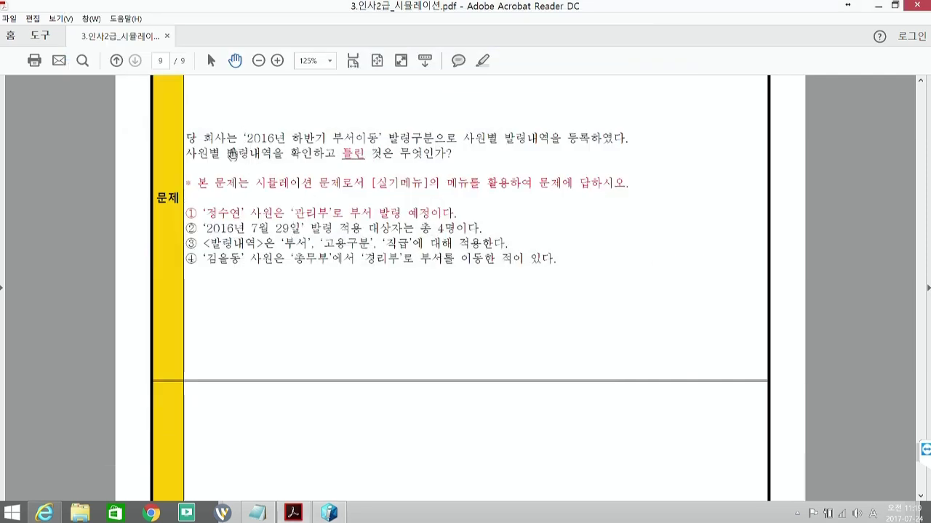
pyautogui.click(329, 514)
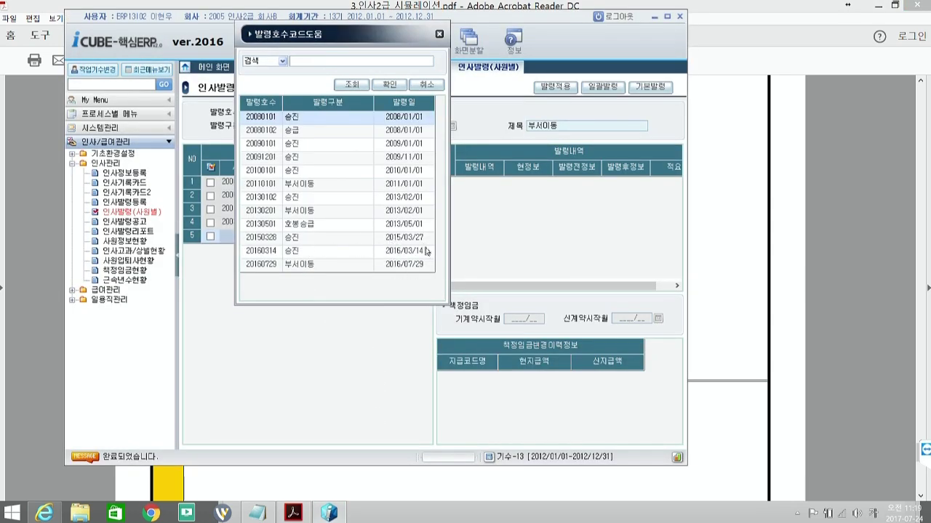
pyautogui.click(287, 266)
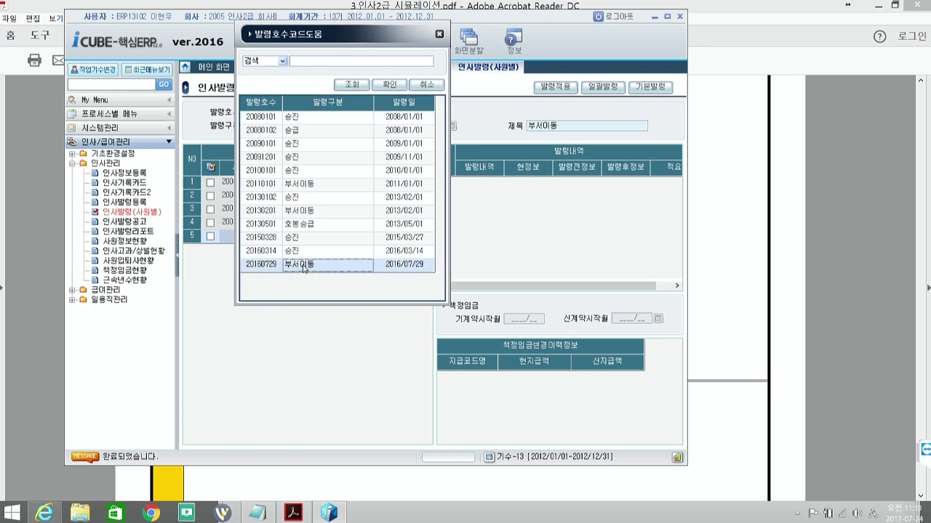
pyautogui.doubleClick(304, 267)
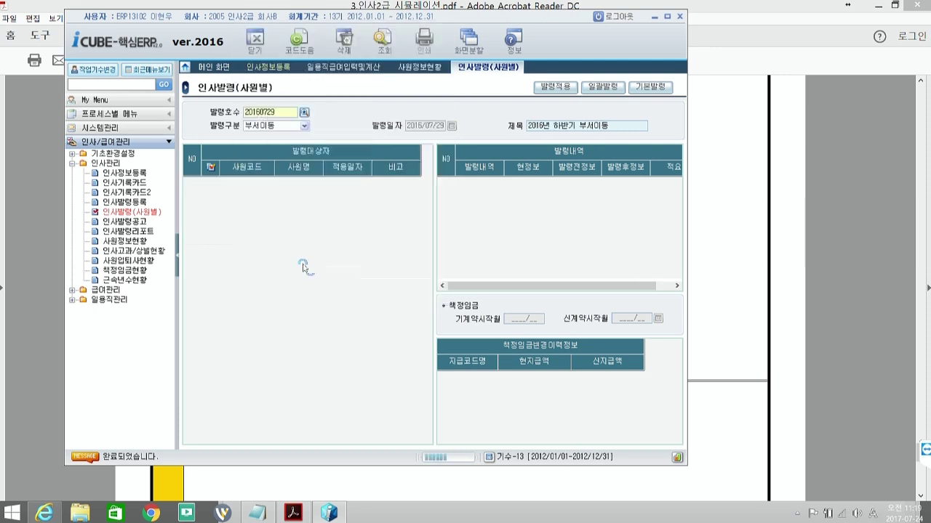
# Place the iCUBE window below the PDF's first answer option and display the 발령내역 of the second listed employee
pyautogui.moveTo(371, 21); pyautogui.dragTo(189, 42)
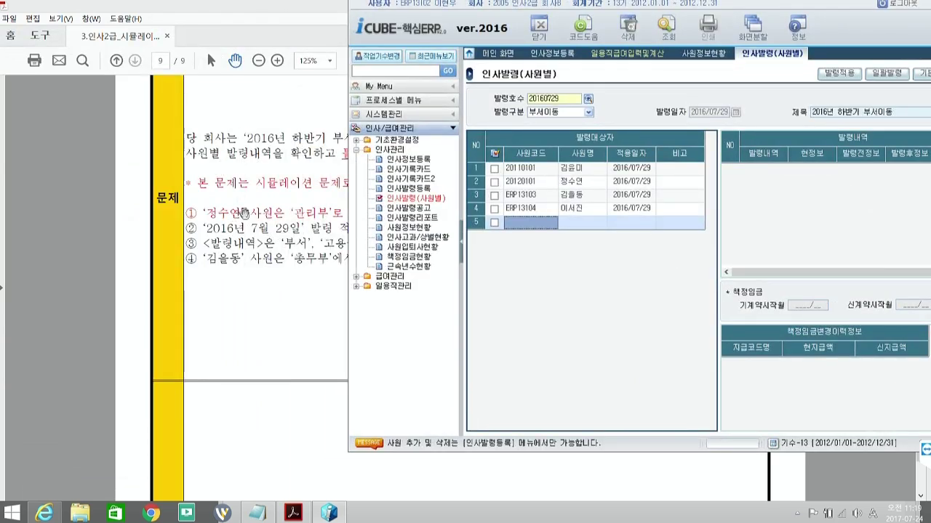
pyautogui.moveTo(454, 7); pyautogui.dragTo(247, 233)
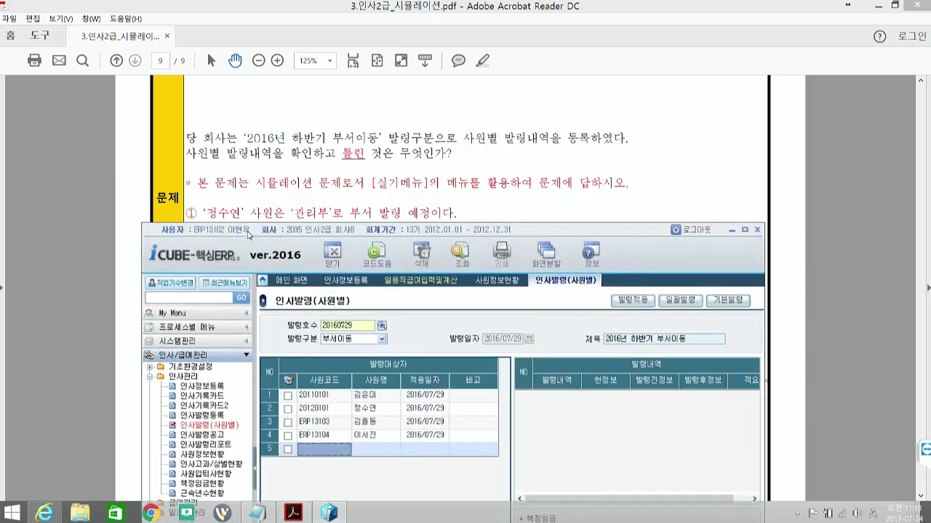
pyautogui.moveTo(248, 234); pyautogui.dragTo(249, 234)
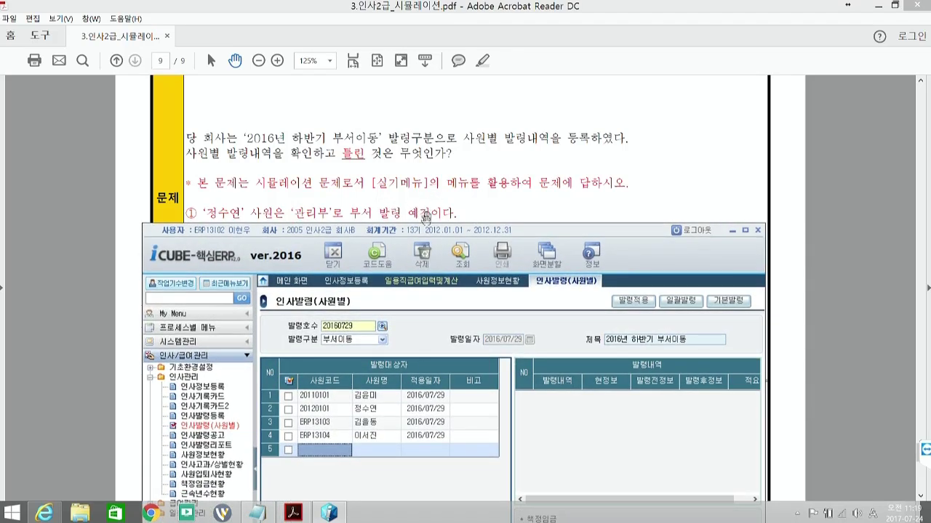
pyautogui.click(374, 412)
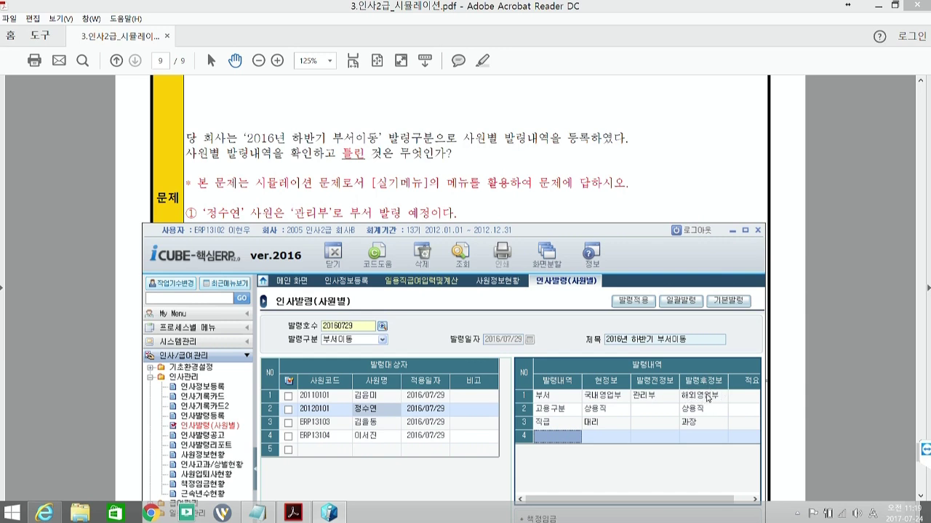
# Shift the PDF page until all four answer options sit near its top, and bring iCUBE back in front
pyautogui.moveTo(462, 213); pyautogui.dragTo(477, 132)
pyautogui.scroll(-2, 458, 182)
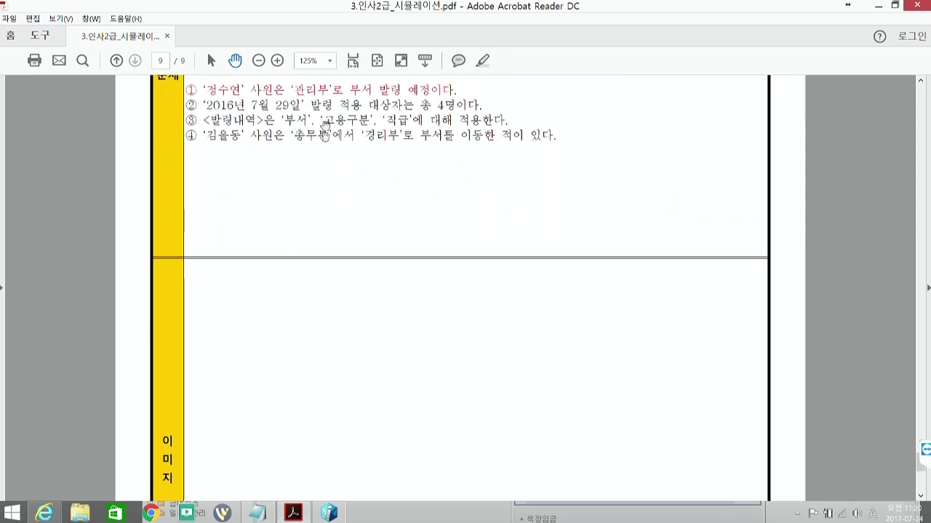
pyautogui.click(330, 515)
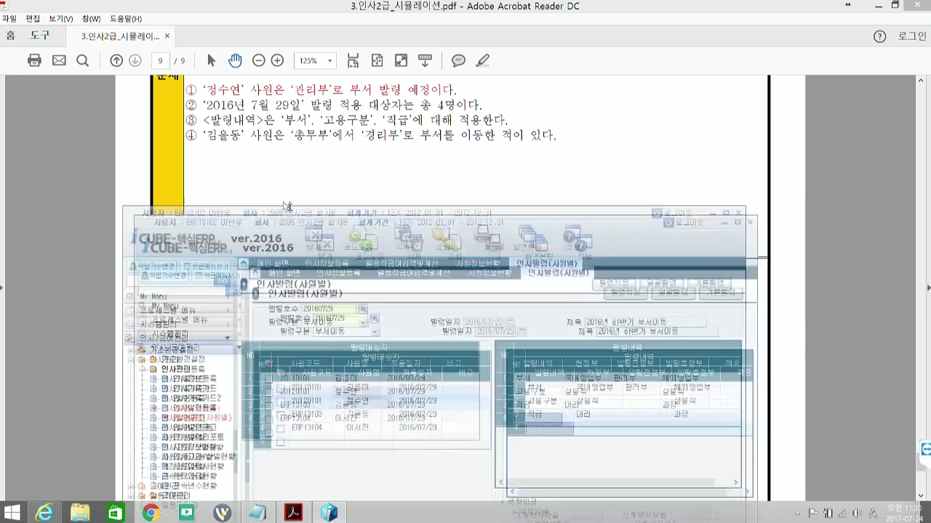